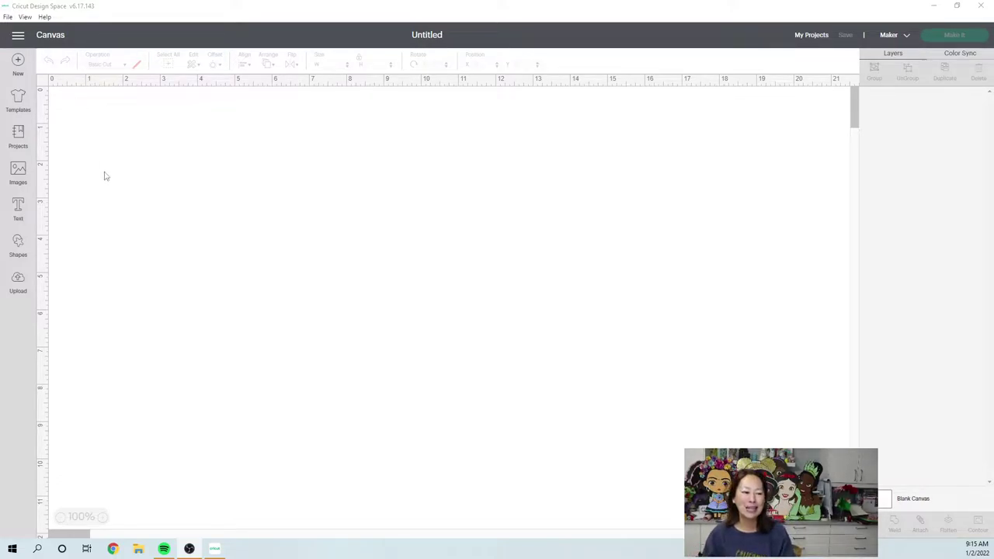
# Add a new text box and give it the Haniberryku font, found by searching the font list
pyautogui.click(19, 208)
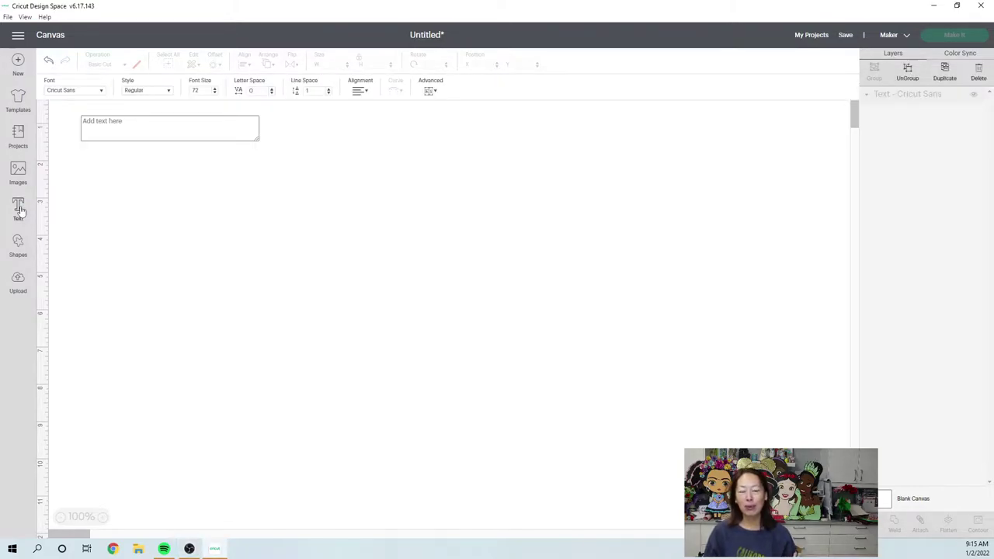
pyautogui.click(101, 91)
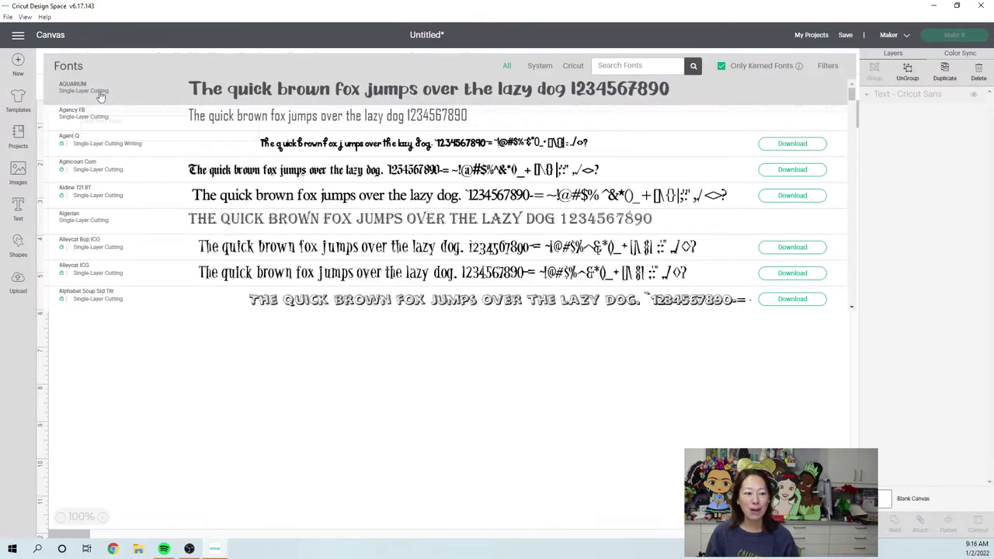
pyautogui.click(651, 67)
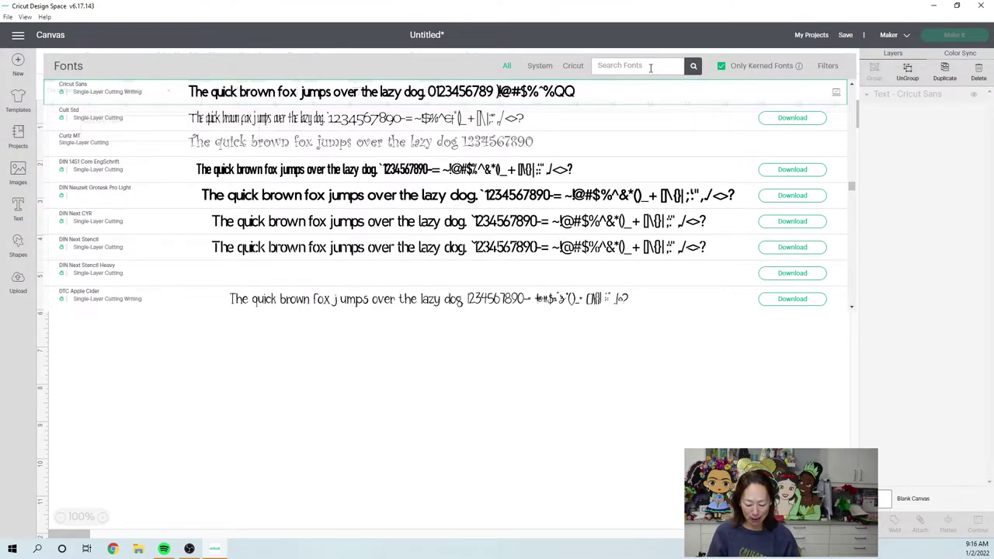
pyautogui.write('haniberi')
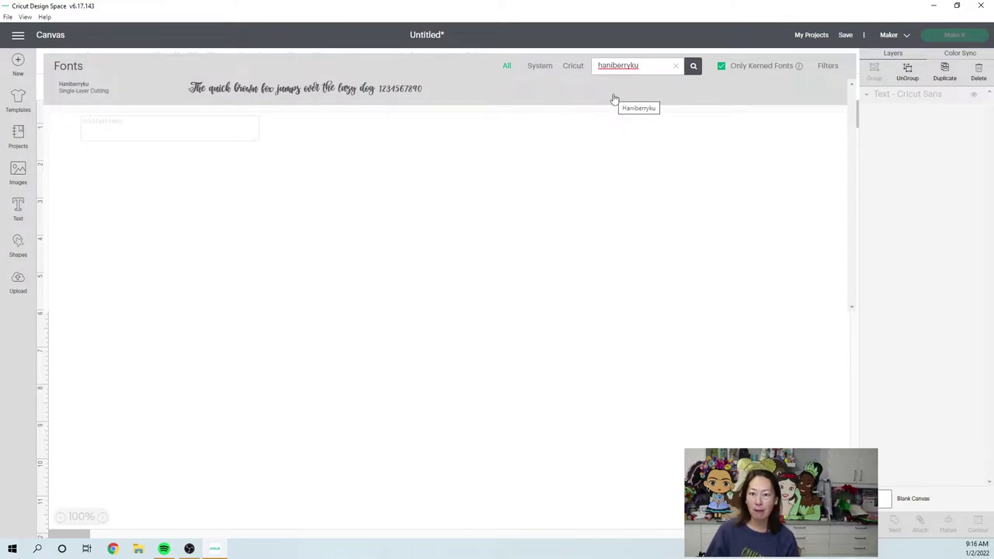
pyautogui.click(614, 96)
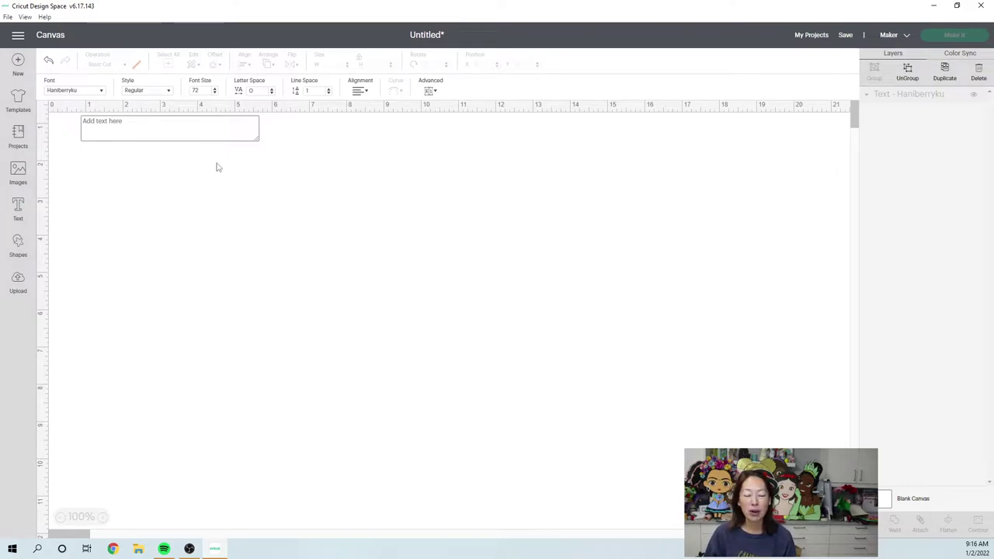
# Type 'flour sugar pasta brown sugar' into the Haniberryku text box
pyautogui.click(216, 129)
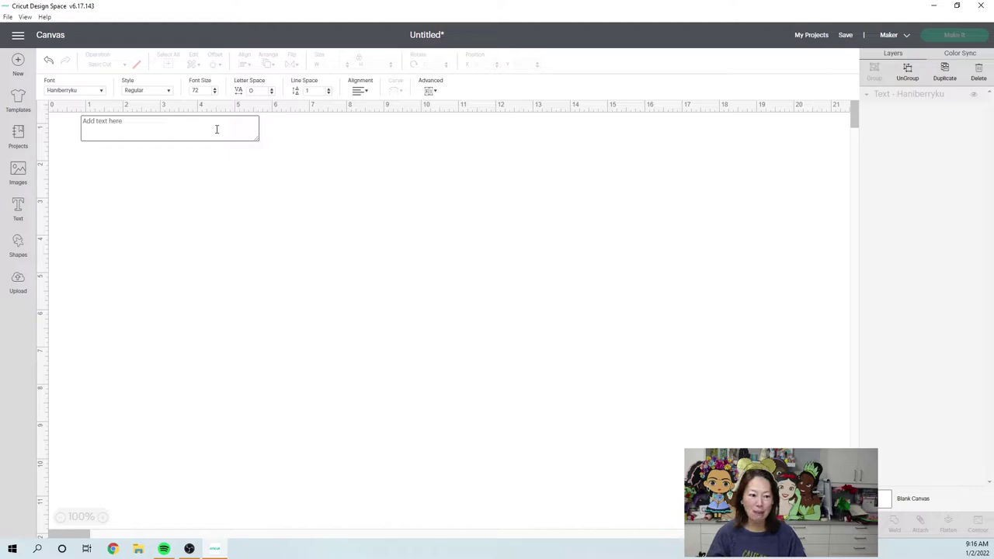
pyautogui.write('flour')
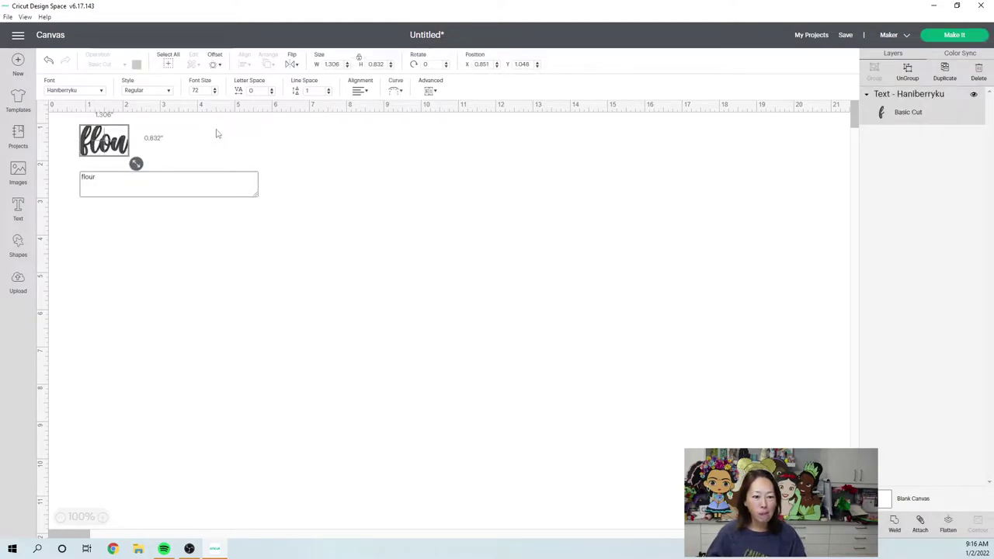
pyautogui.write(' sugar')
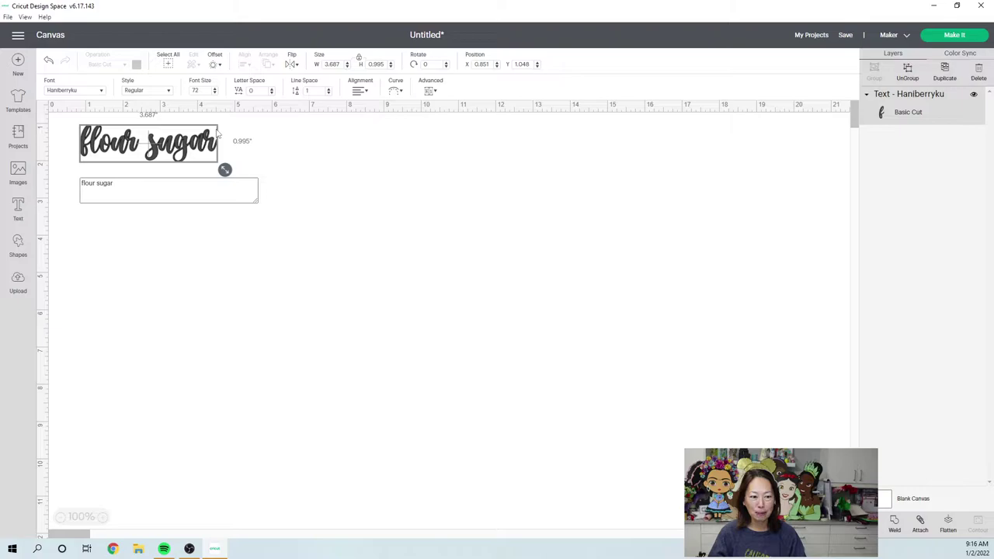
pyautogui.write('pasta')
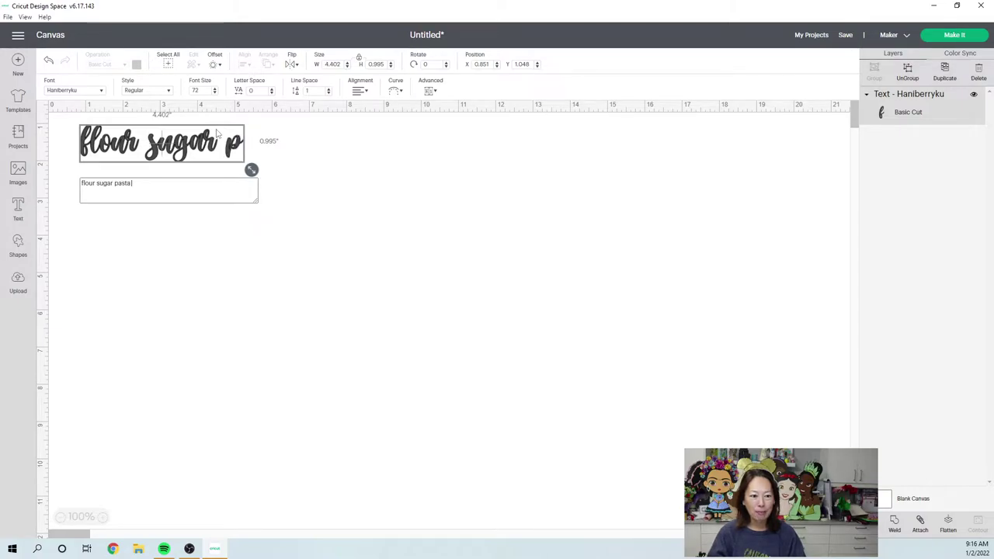
pyautogui.write(' brown')
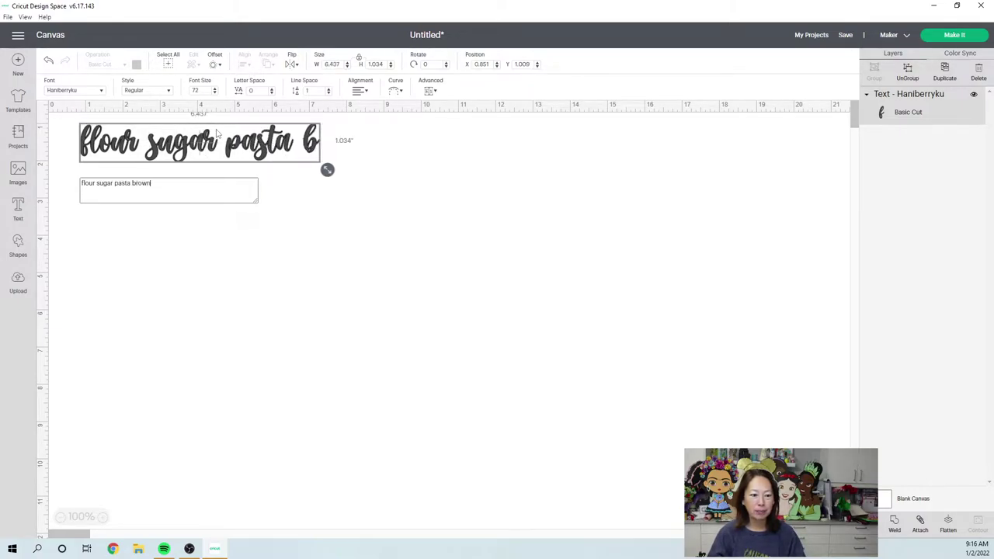
pyautogui.write(' sugar')
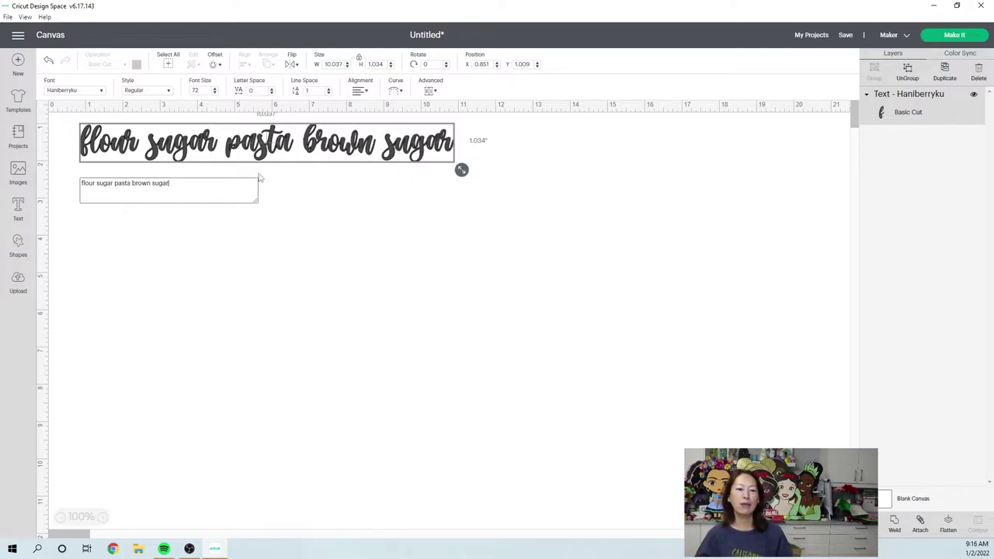
pyautogui.click(308, 235)
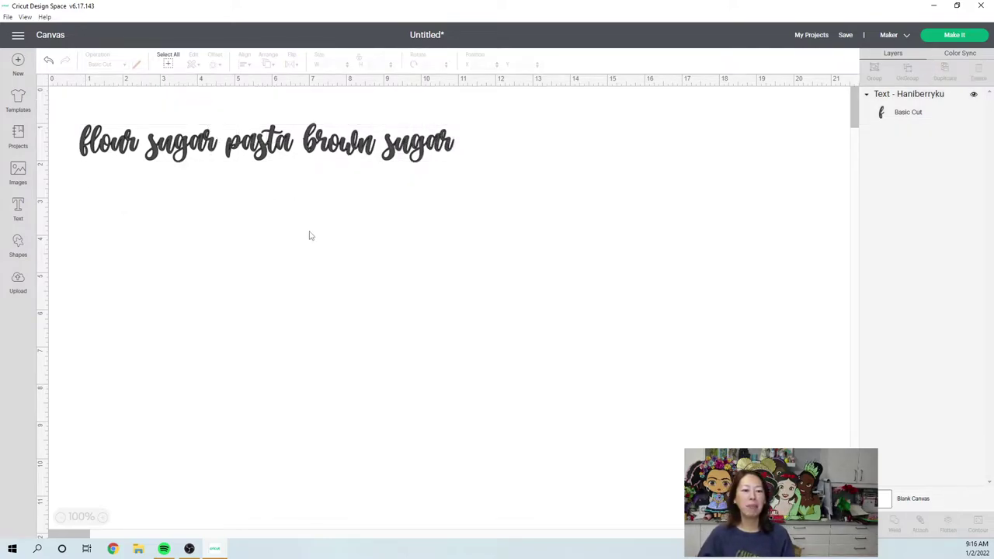
# Move the text line, ungroup it into letters and weld 'flour' into one shape
pyautogui.click(270, 155)
pyautogui.moveTo(270, 155); pyautogui.dragTo(444, 186)
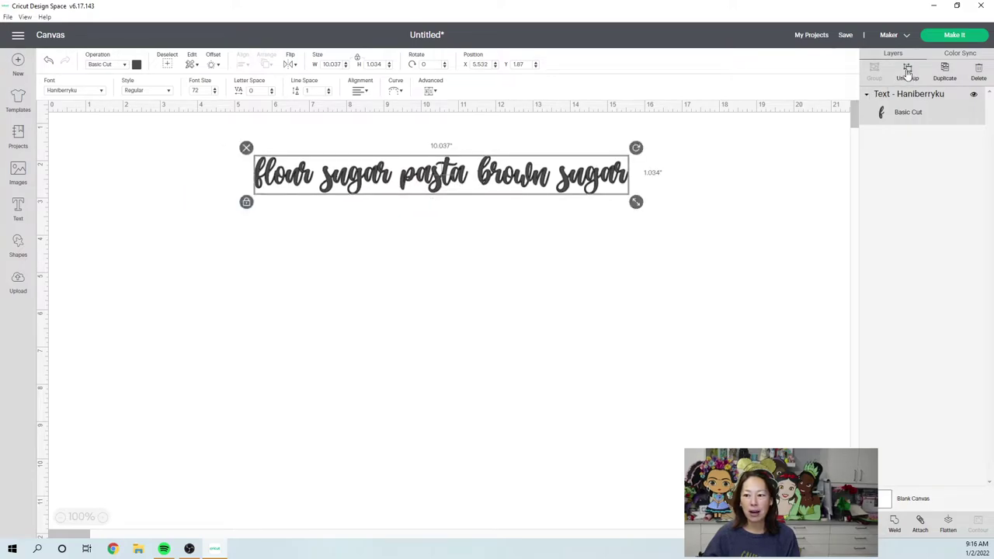
pyautogui.click(282, 196)
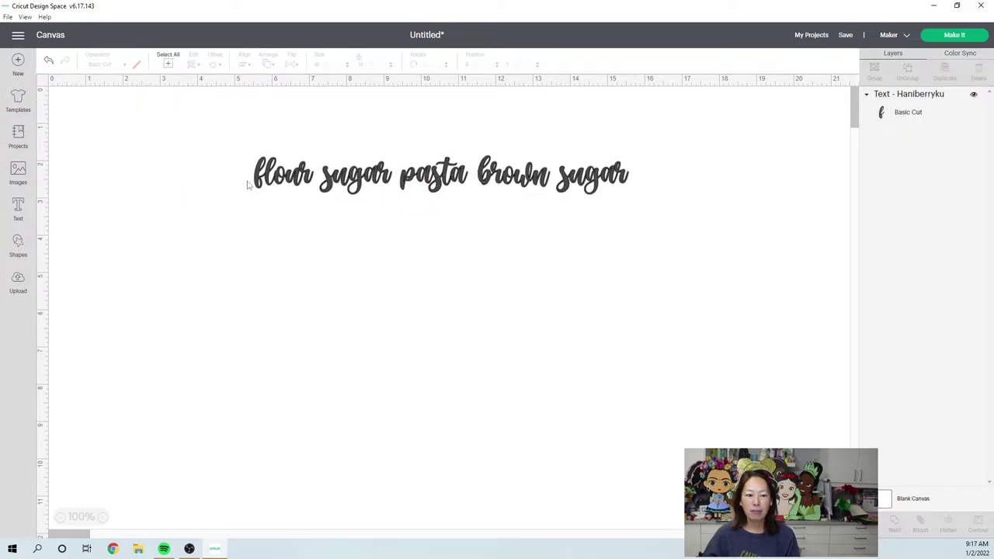
pyautogui.moveTo(225, 146); pyautogui.dragTo(308, 199)
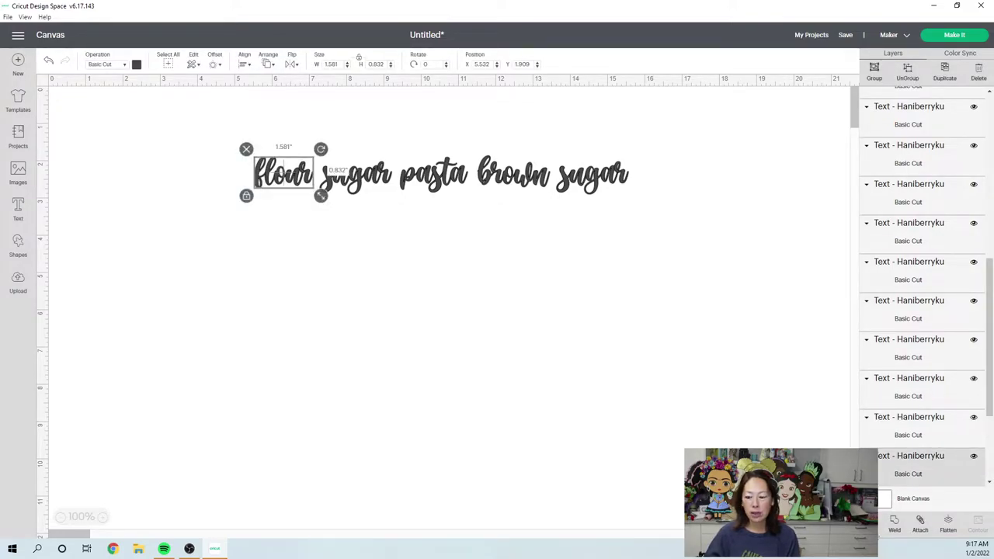
pyautogui.click(892, 524)
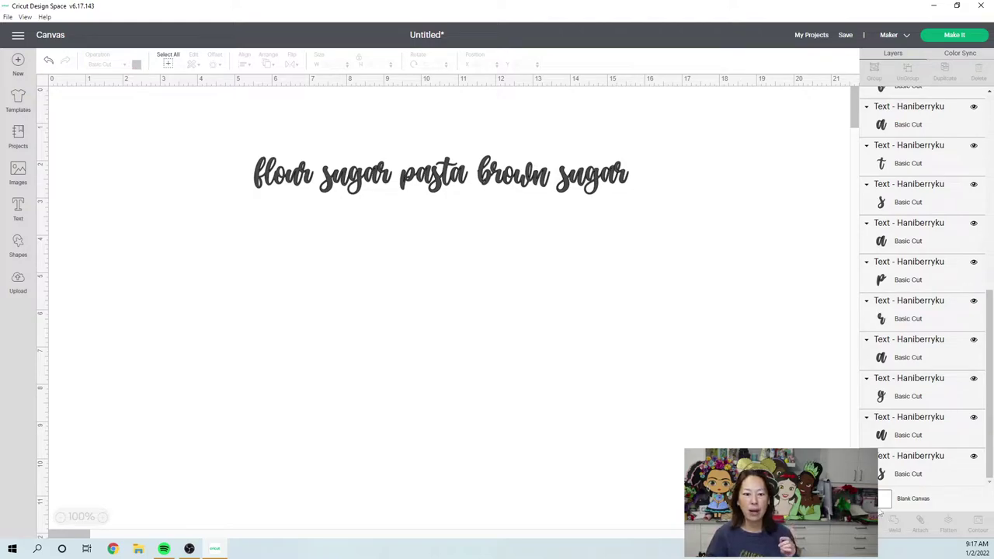
# Move the welded 'flour' left, away from 'sugar', and colour it lavender
pyautogui.click(298, 187)
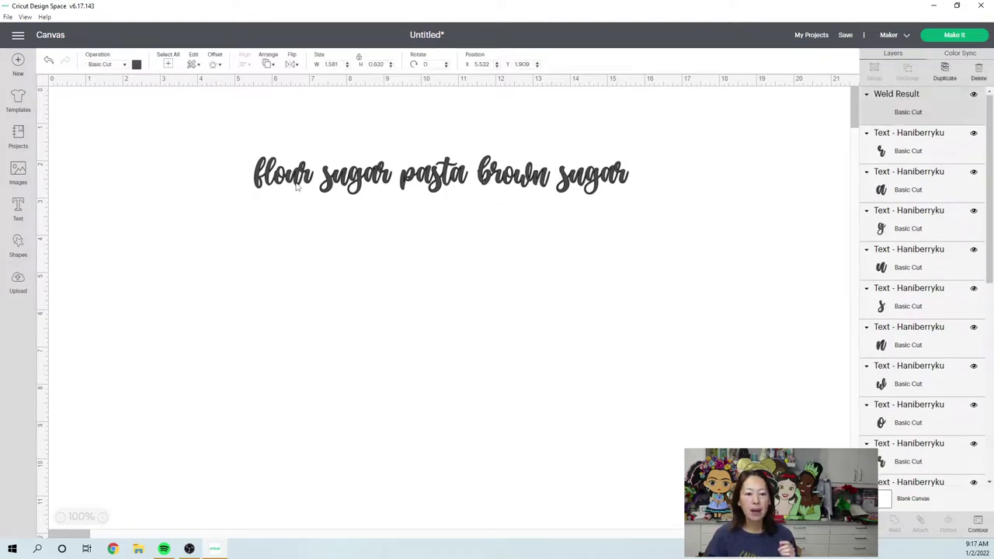
pyautogui.moveTo(298, 186); pyautogui.dragTo(172, 181)
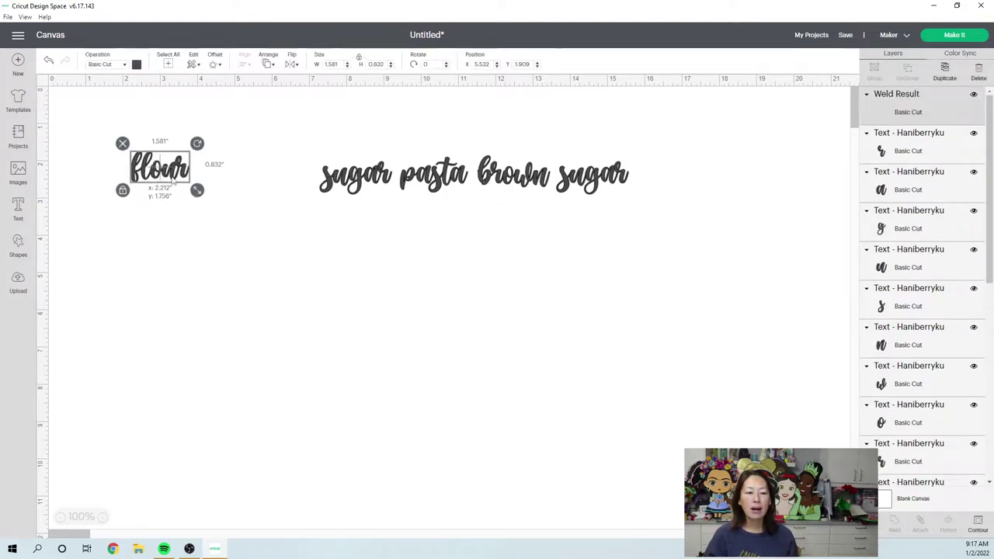
pyautogui.click(137, 66)
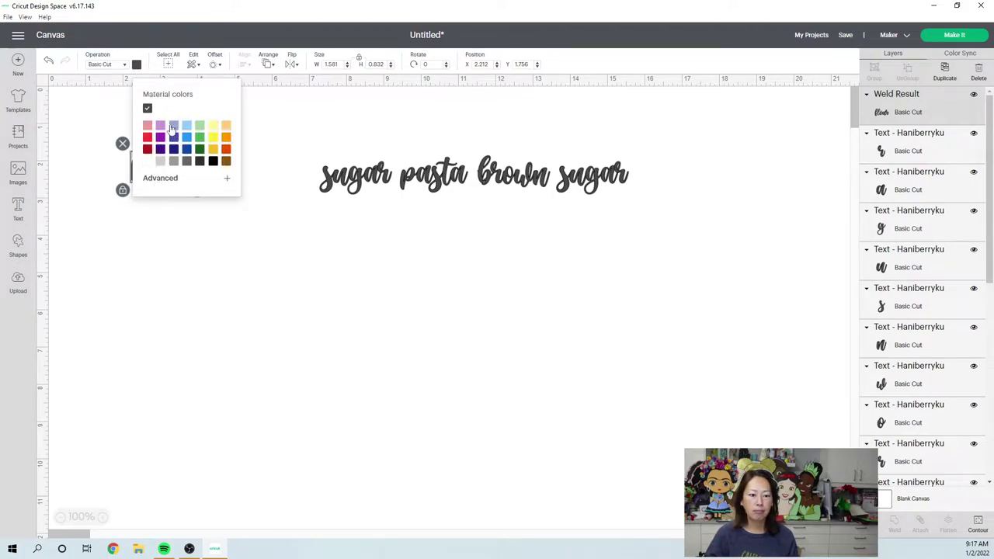
pyautogui.click(173, 127)
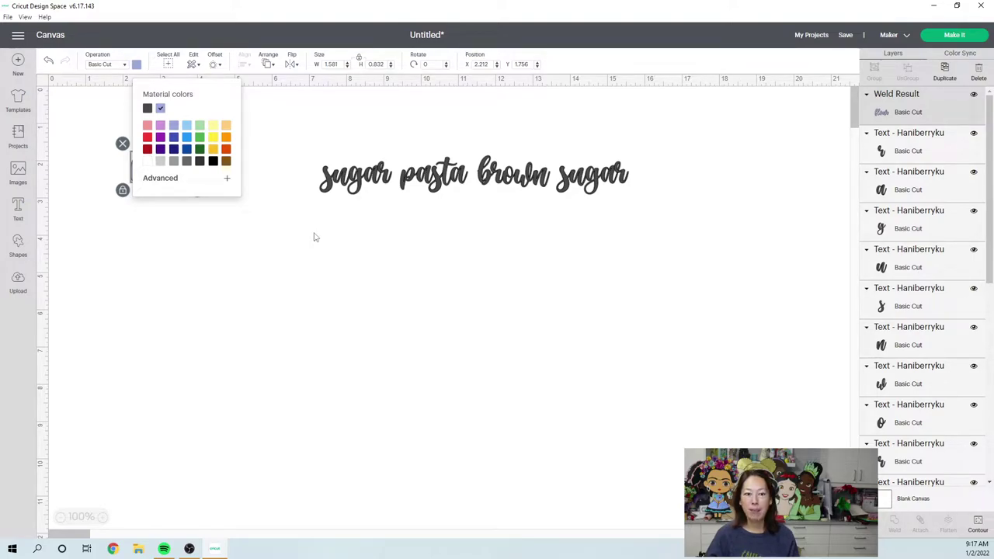
pyautogui.click(251, 135)
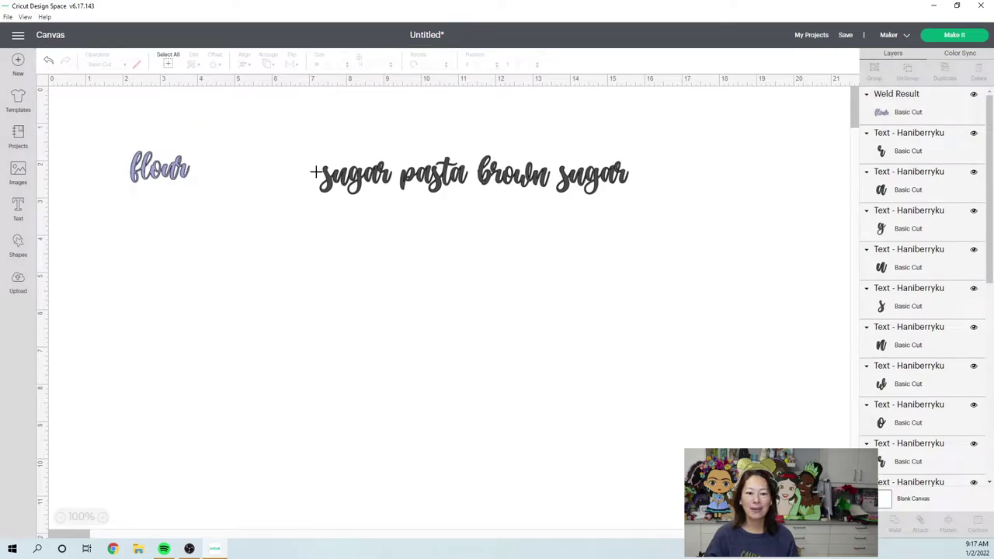
pyautogui.moveTo(272, 150); pyautogui.dragTo(399, 198)
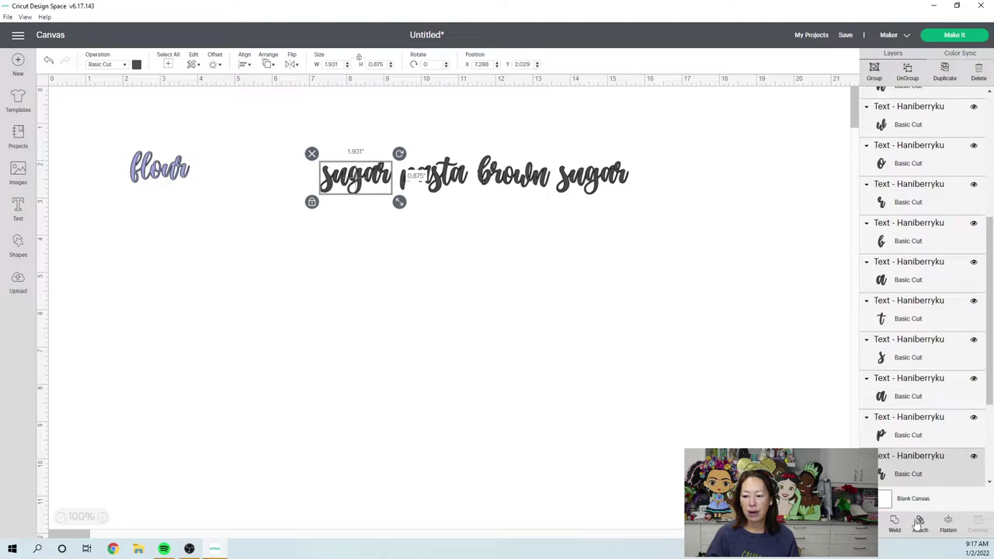
# Weld 'sugar' and 'pasta' each into single shapes, then select 'brown sugar'
pyautogui.click(418, 210)
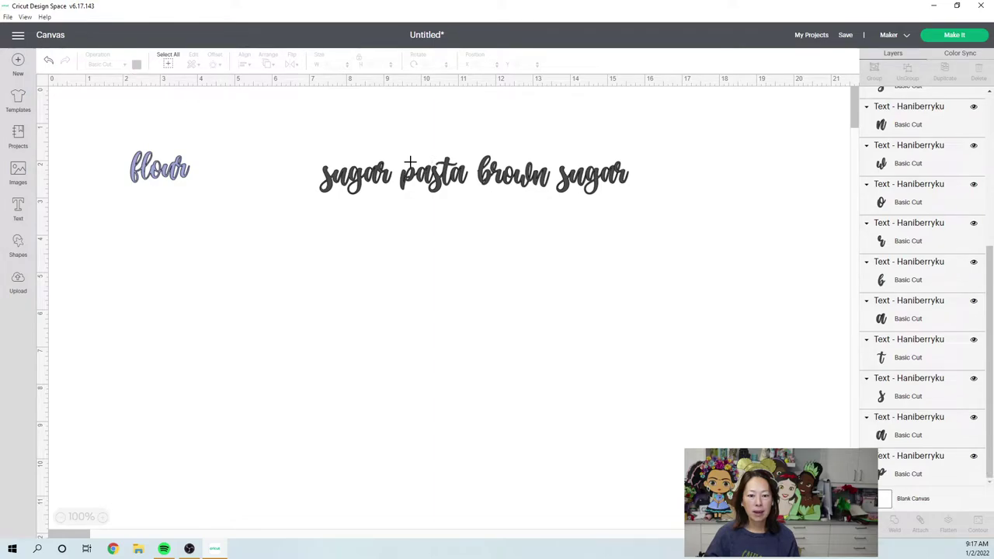
pyautogui.moveTo(410, 161); pyautogui.dragTo(468, 214)
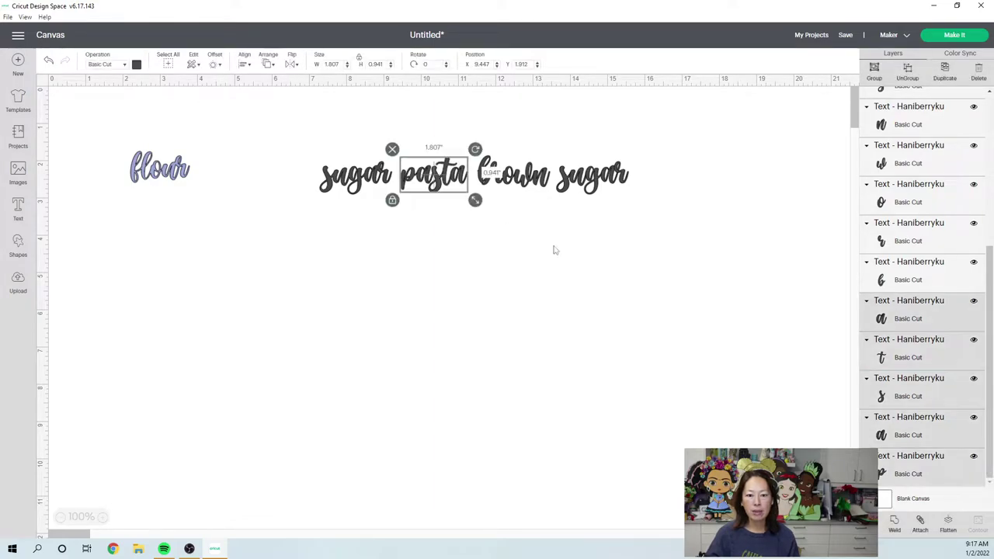
pyautogui.click(895, 526)
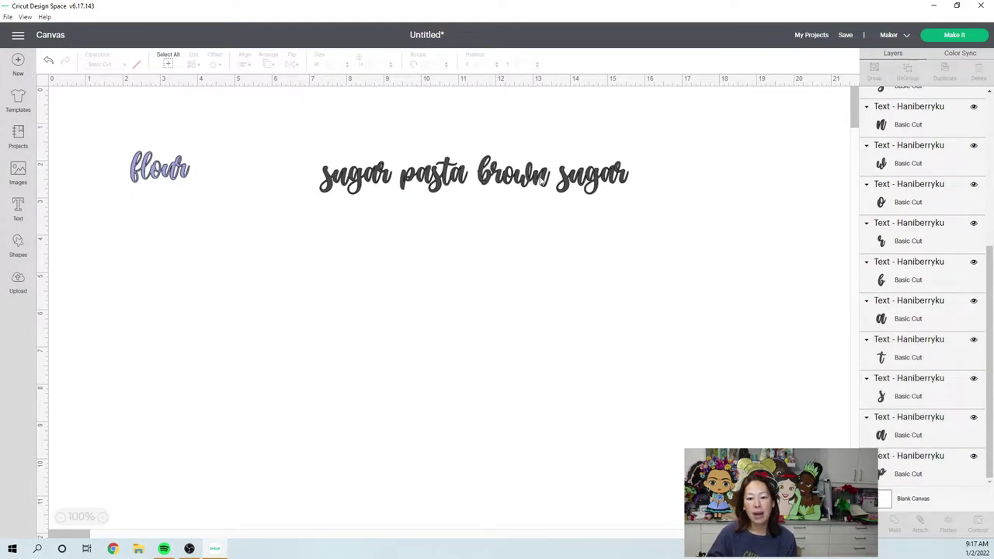
pyautogui.click(541, 178)
pyautogui.click(619, 105)
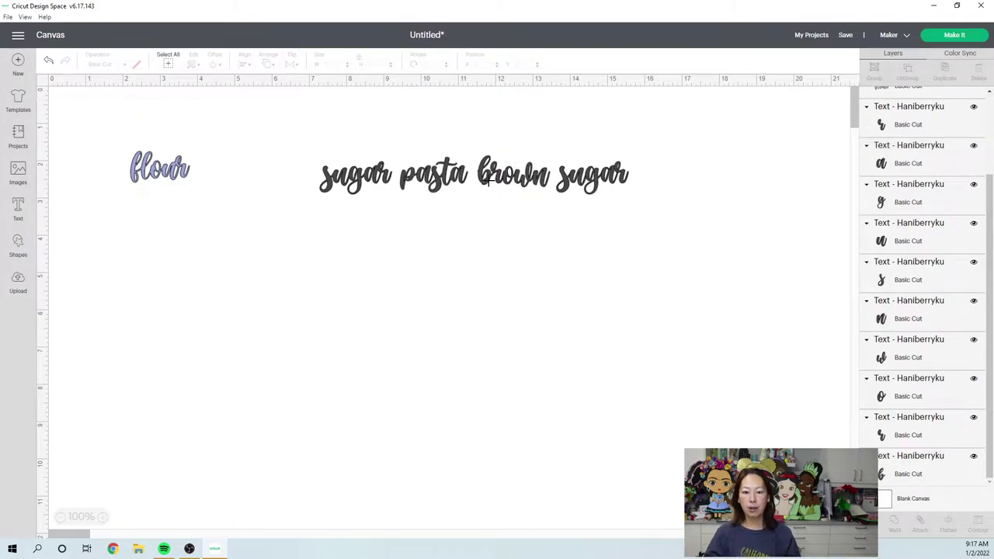
pyautogui.moveTo(477, 139); pyautogui.dragTo(630, 201)
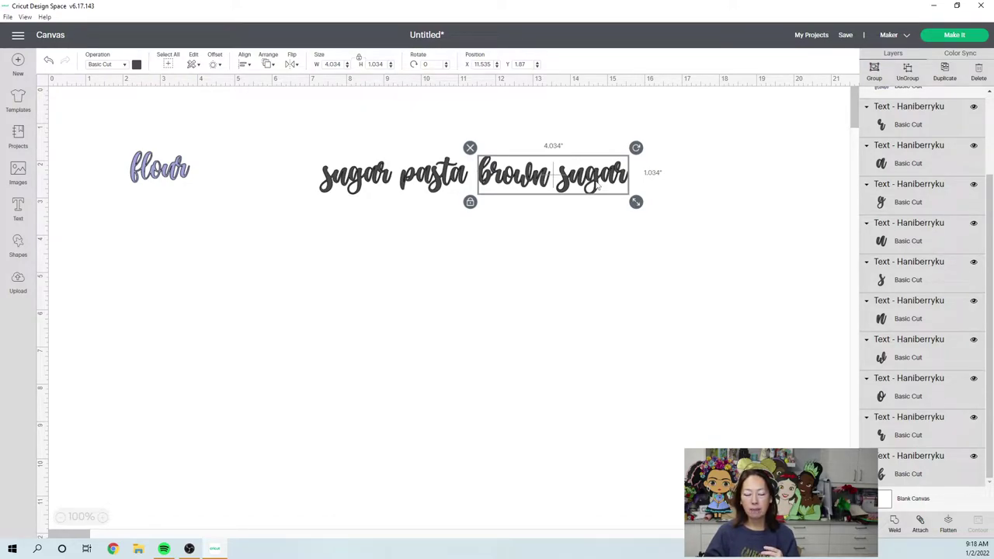
# Paste a copy of 'brown sugar' below the line and weld it into one shape
pyautogui.hotkey('ctrl', 'v')
pyautogui.moveTo(598, 188); pyautogui.dragTo(582, 247)
pyautogui.click(897, 528)
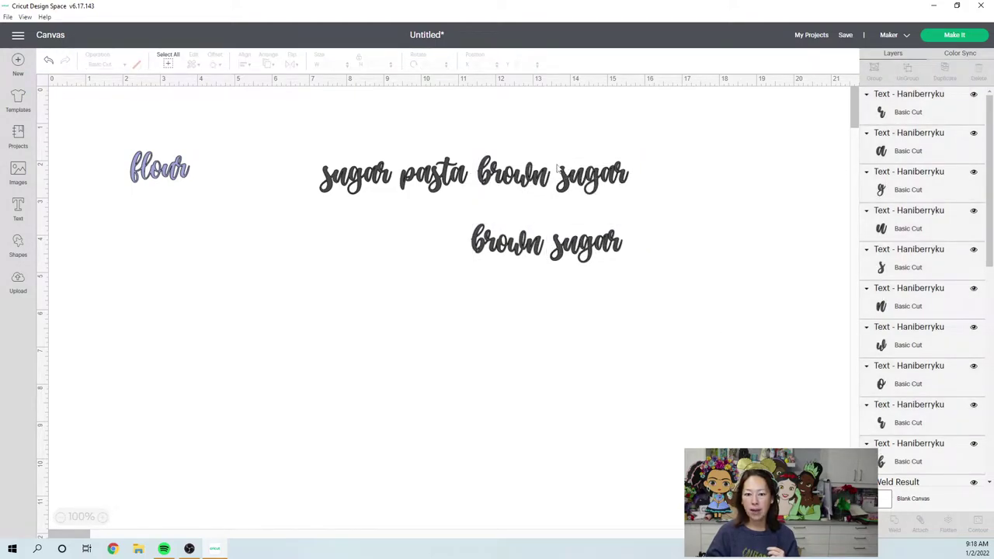
# Weld the top-line 'sugar' and 'brown' letters into single word shapes
pyautogui.moveTo(553, 157); pyautogui.dragTo(625, 179)
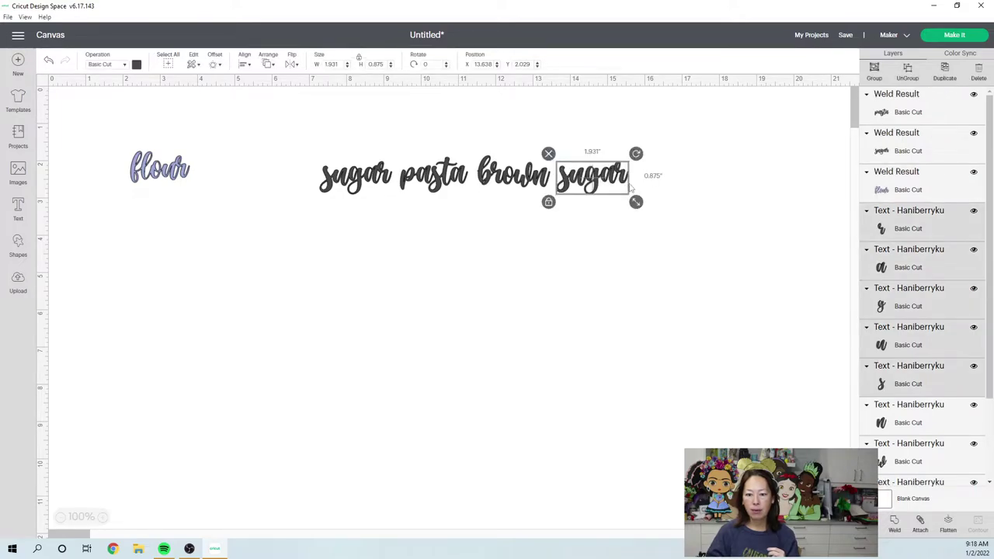
pyautogui.click(897, 528)
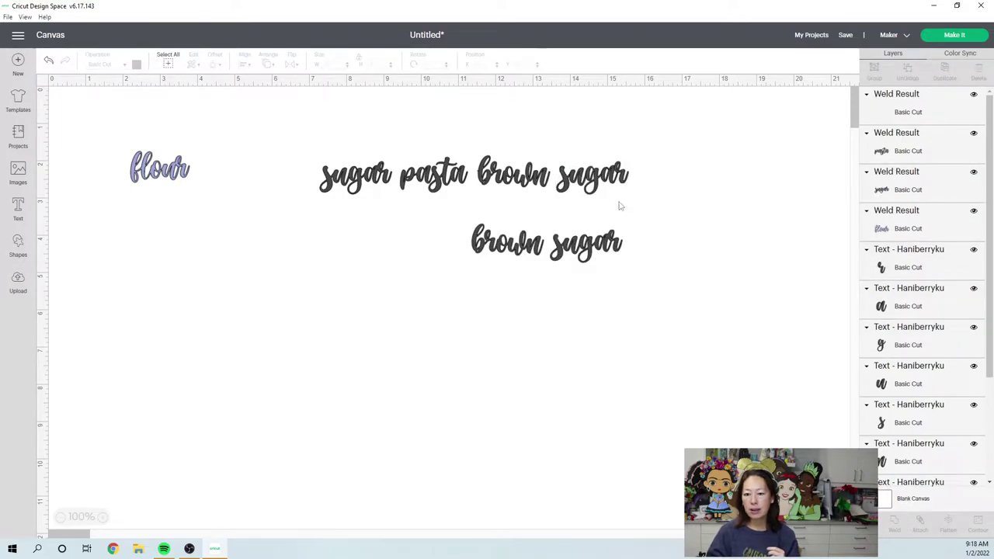
pyautogui.moveTo(644, 184); pyautogui.dragTo(563, 169)
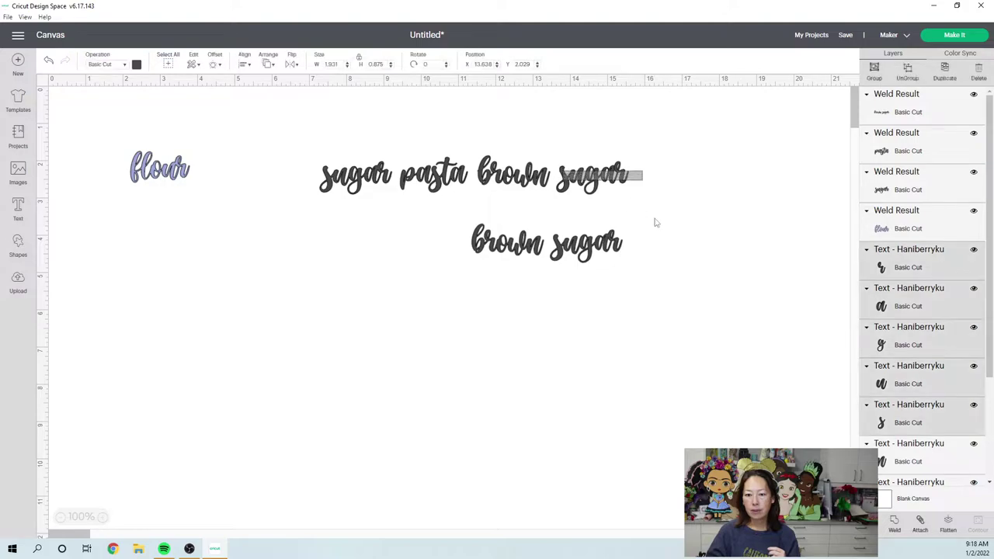
pyautogui.click(675, 334)
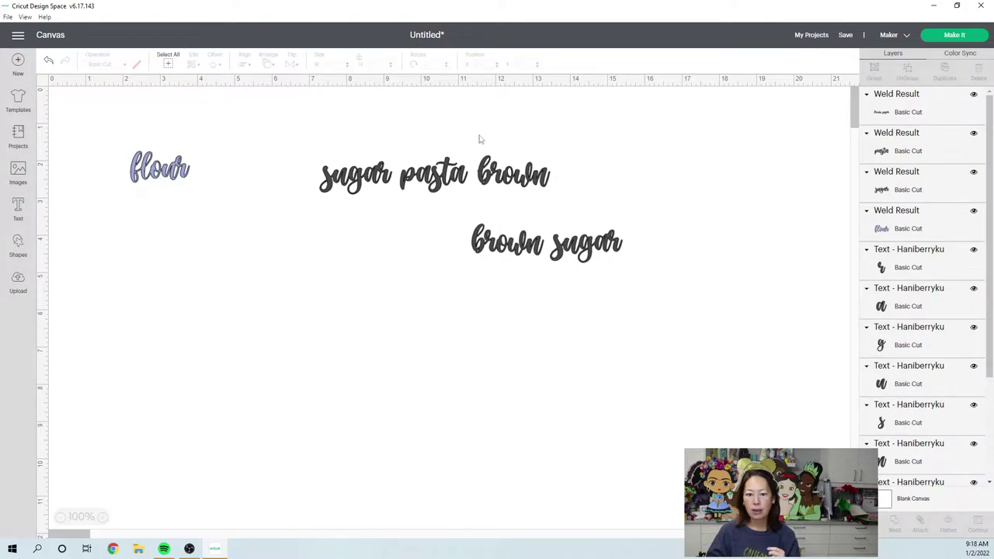
pyautogui.moveTo(479, 133); pyautogui.dragTo(544, 200)
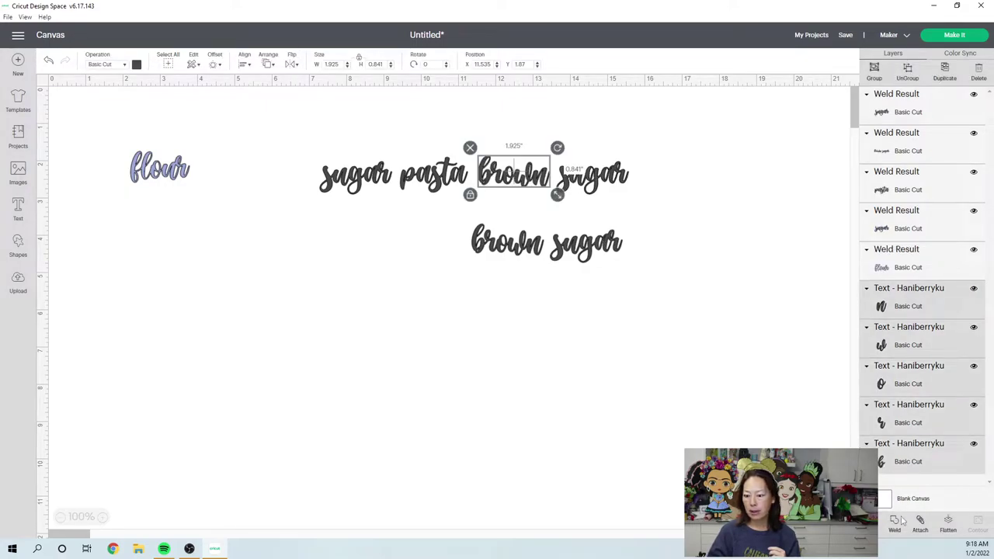
pyautogui.click(520, 150)
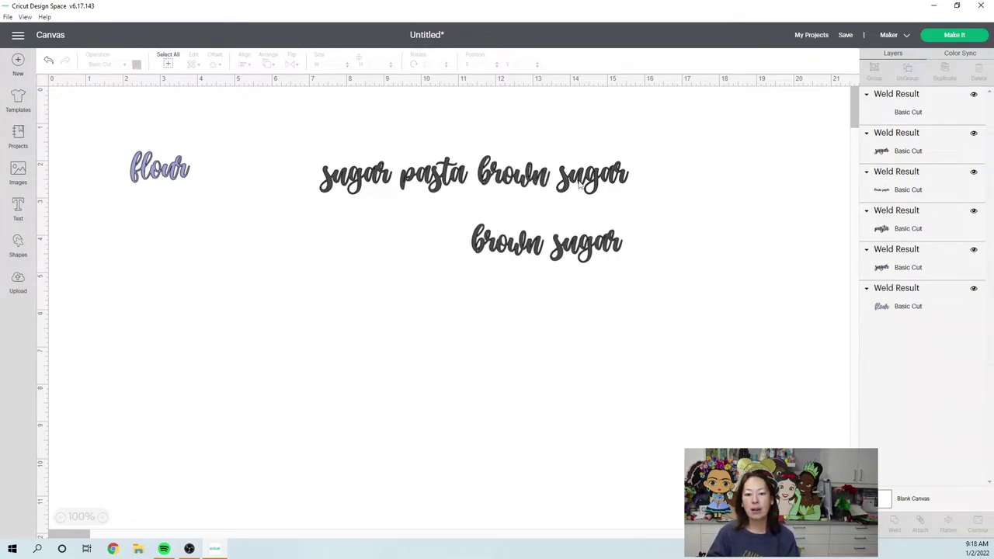
# Stack 'brown' above 'sugar' at the upper right, centred horizontally on each other
pyautogui.moveTo(556, 180); pyautogui.dragTo(606, 164)
pyautogui.moveTo(532, 179); pyautogui.dragTo(657, 137)
pyautogui.moveTo(699, 208); pyautogui.dragTo(585, 117)
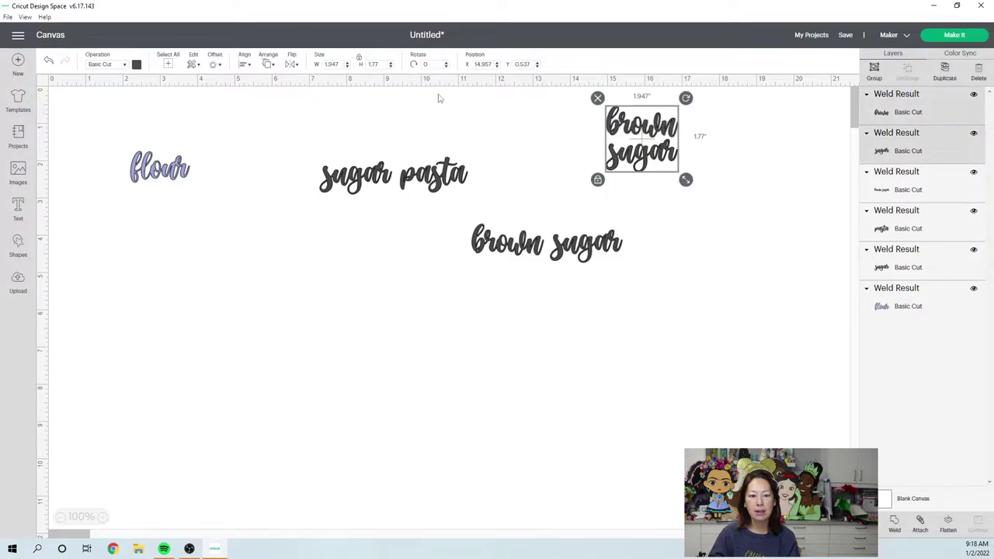
pyautogui.click(248, 66)
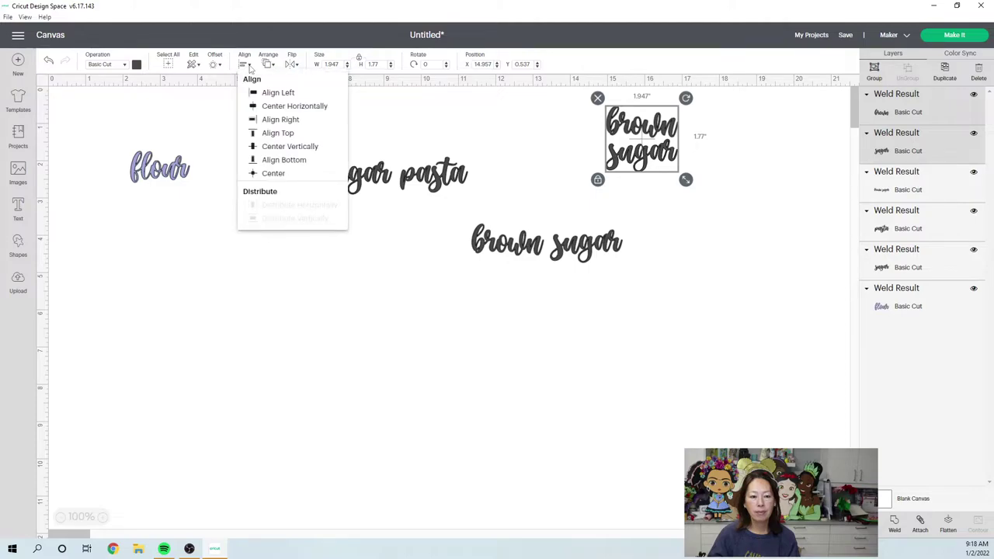
pyautogui.click(261, 106)
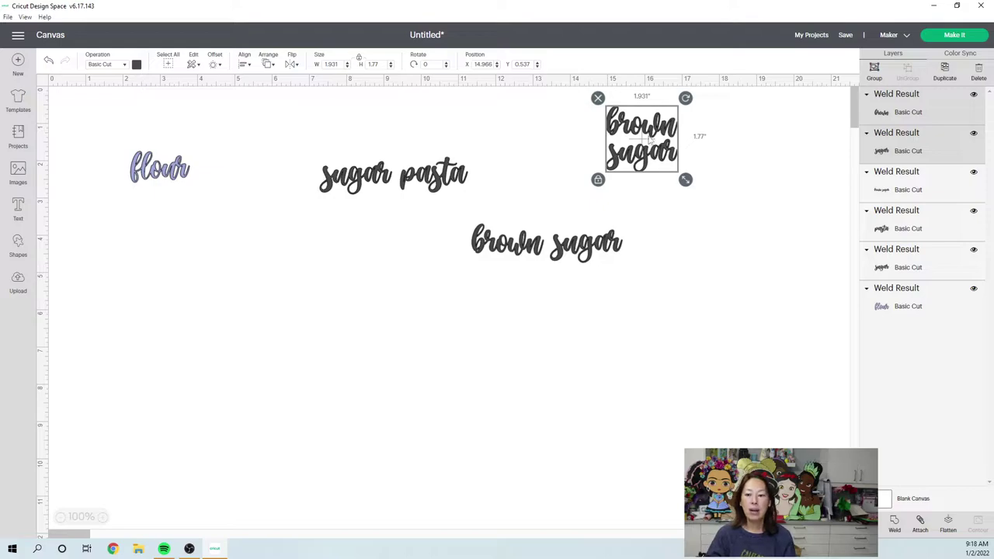
# Colour 'sugar' green and 'pasta' navy
pyautogui.click(743, 351)
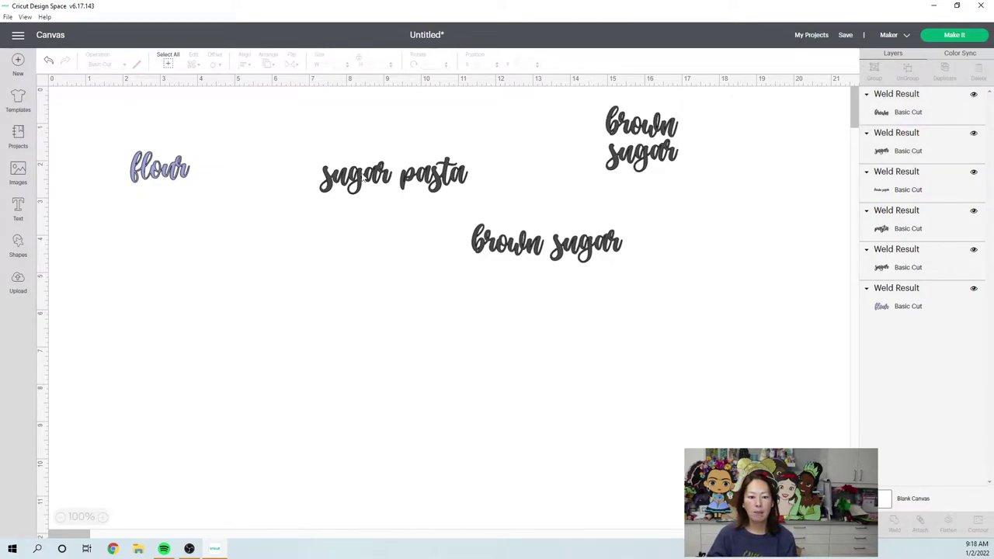
pyautogui.click(364, 176)
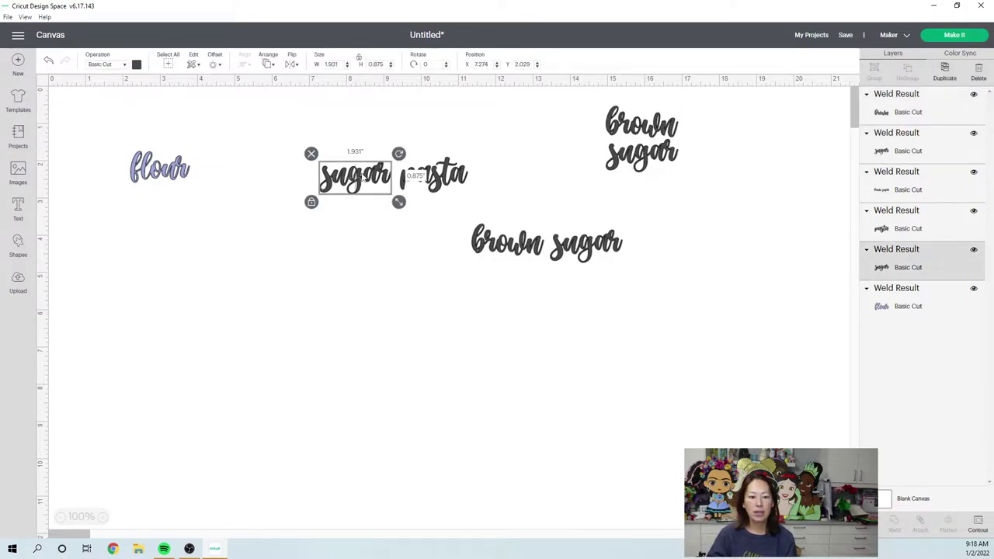
pyautogui.click(136, 65)
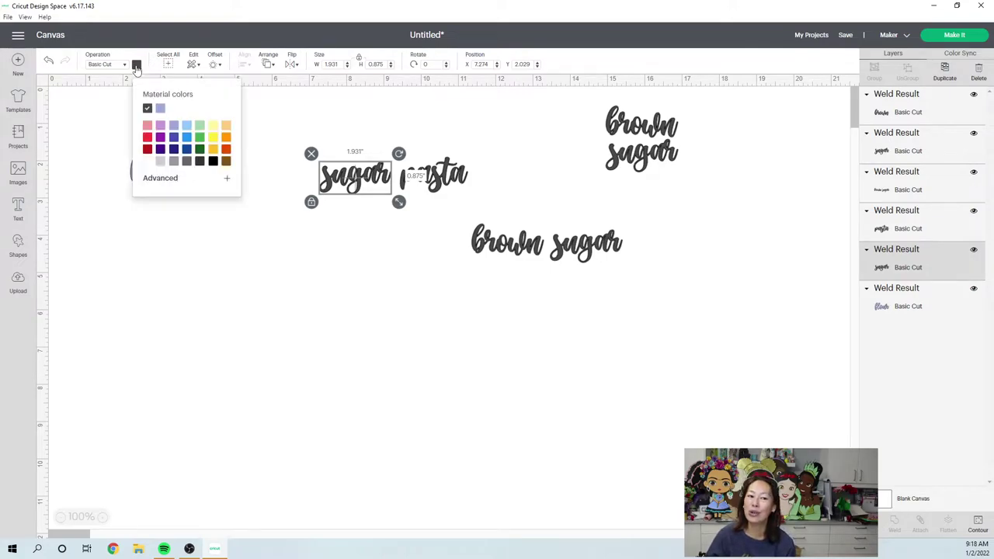
pyautogui.click(199, 141)
pyautogui.click(453, 168)
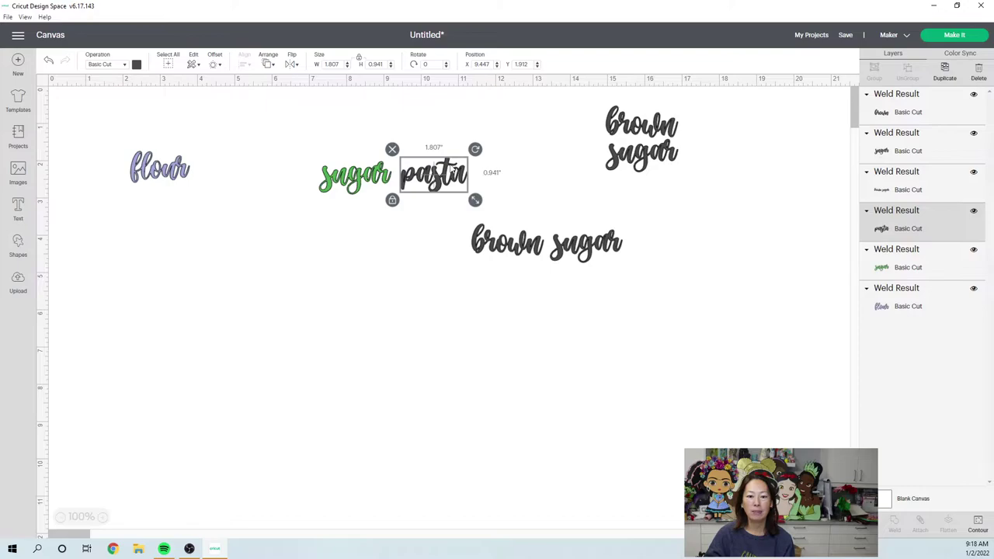
pyautogui.click(136, 65)
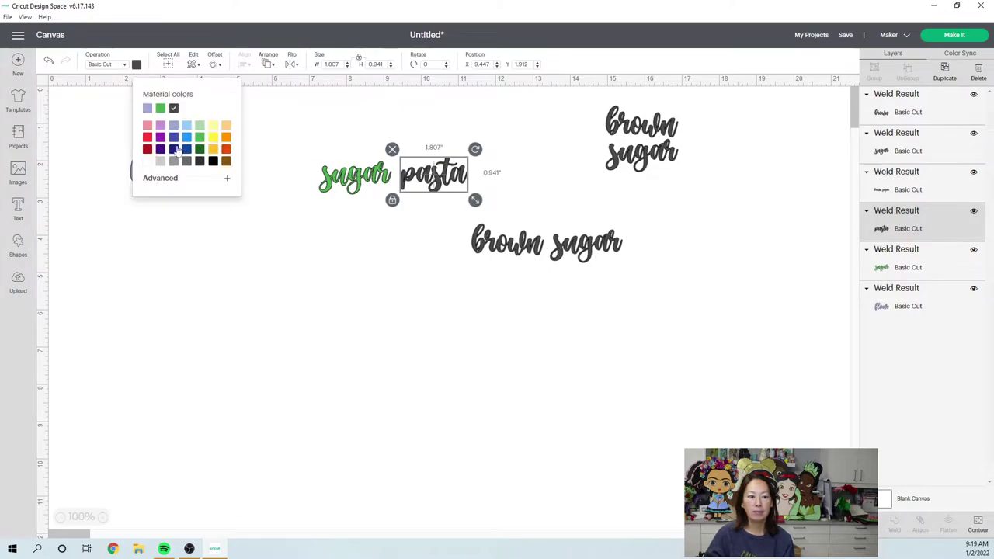
pyautogui.click(174, 150)
# Colour the one-line 'brown sugar' red and the stacked 'brown sugar' blue
pyautogui.click(547, 244)
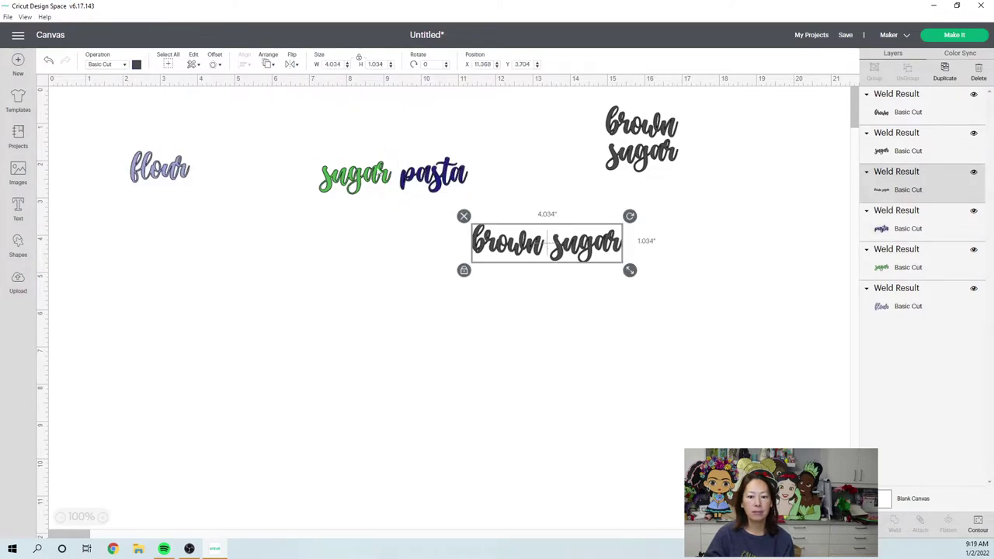
pyautogui.click(137, 66)
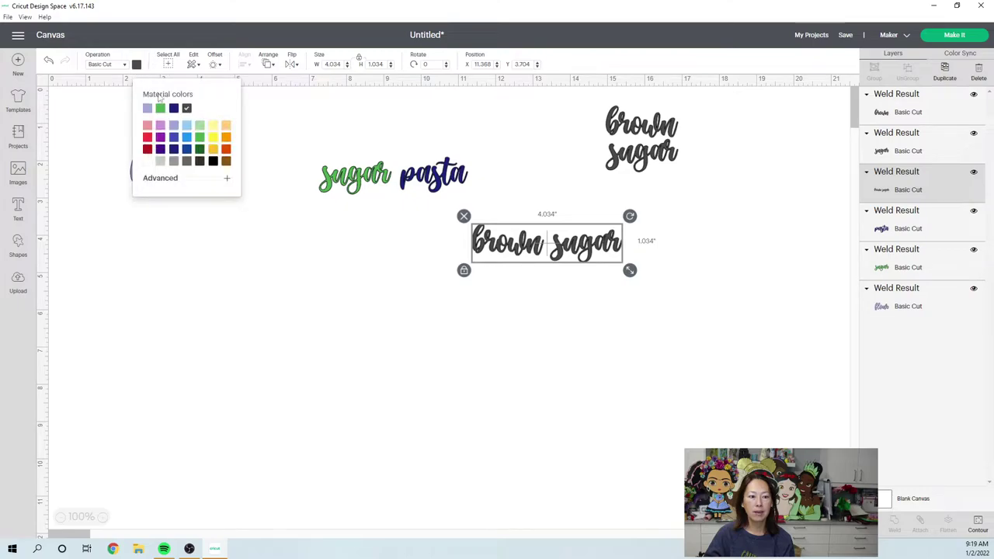
pyautogui.click(148, 139)
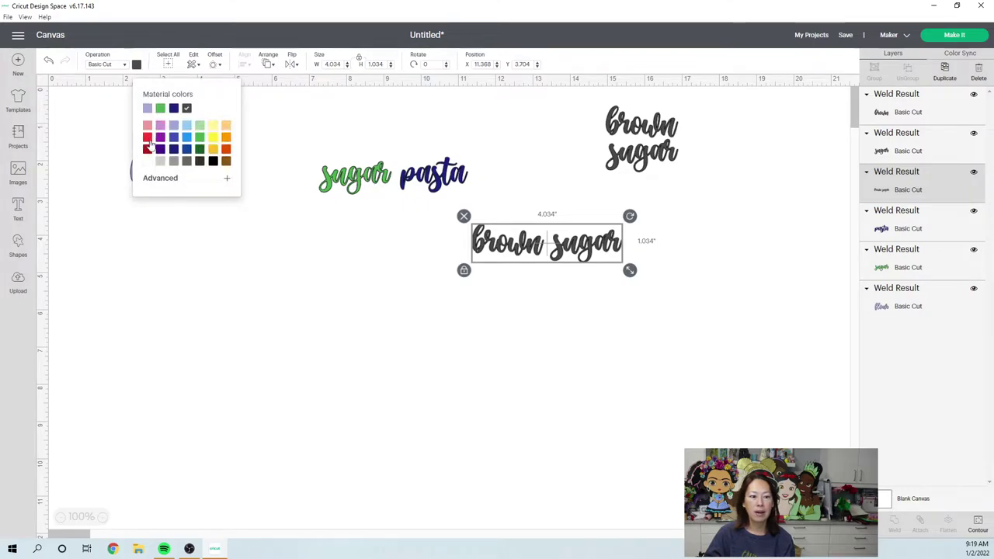
pyautogui.click(643, 151)
pyautogui.click(592, 102)
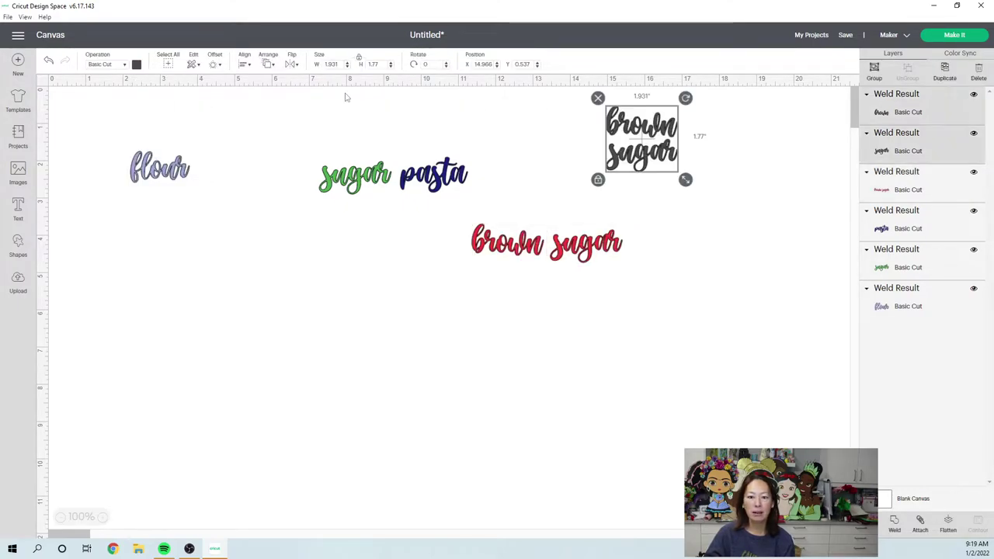
pyautogui.click(137, 65)
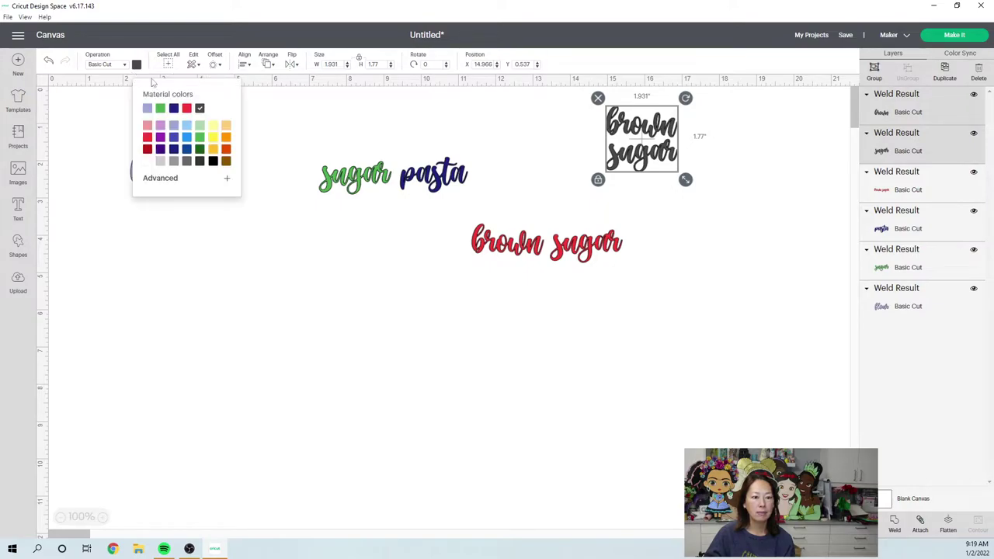
pyautogui.click(188, 138)
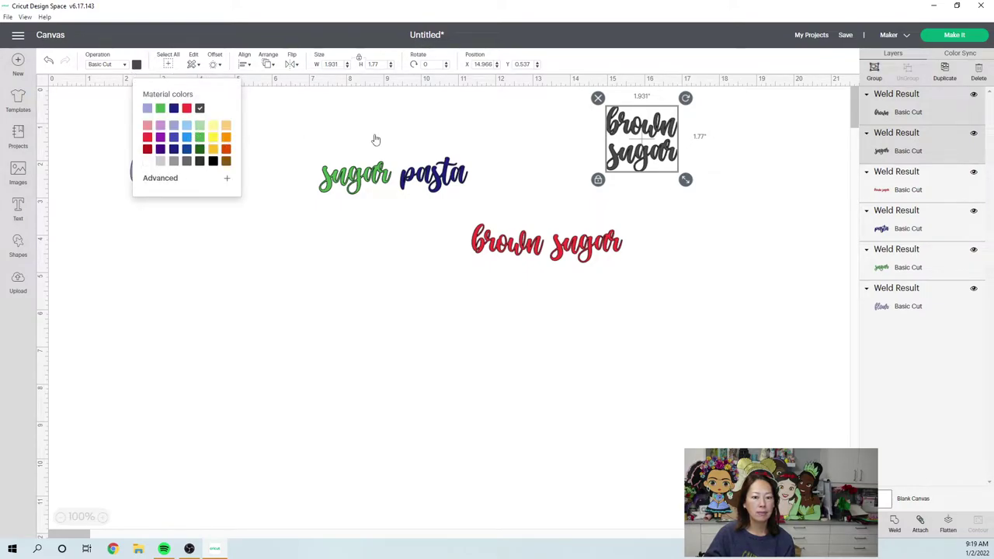
pyautogui.click(502, 129)
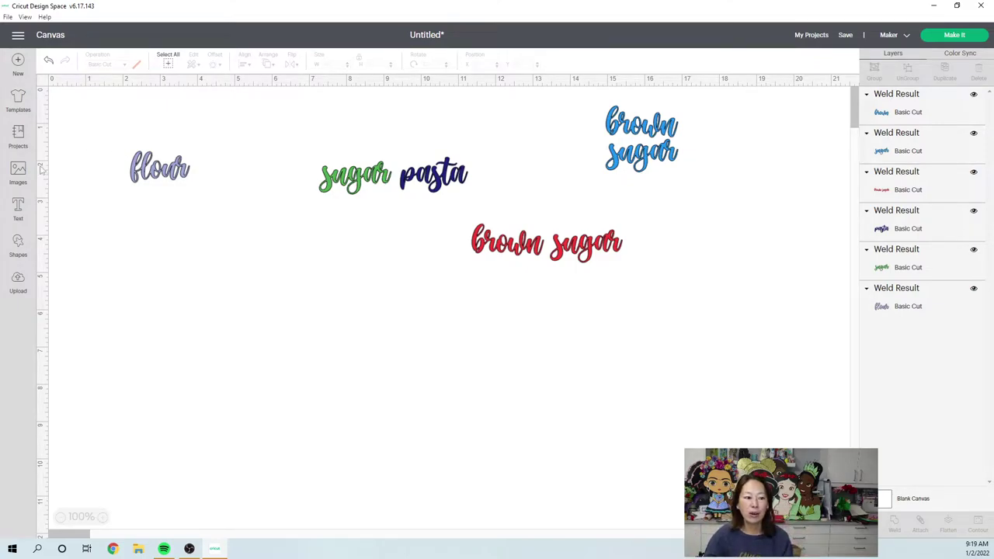
# Add a rounded rectangle from Shapes and move 'flour' down below it
pyautogui.click(18, 247)
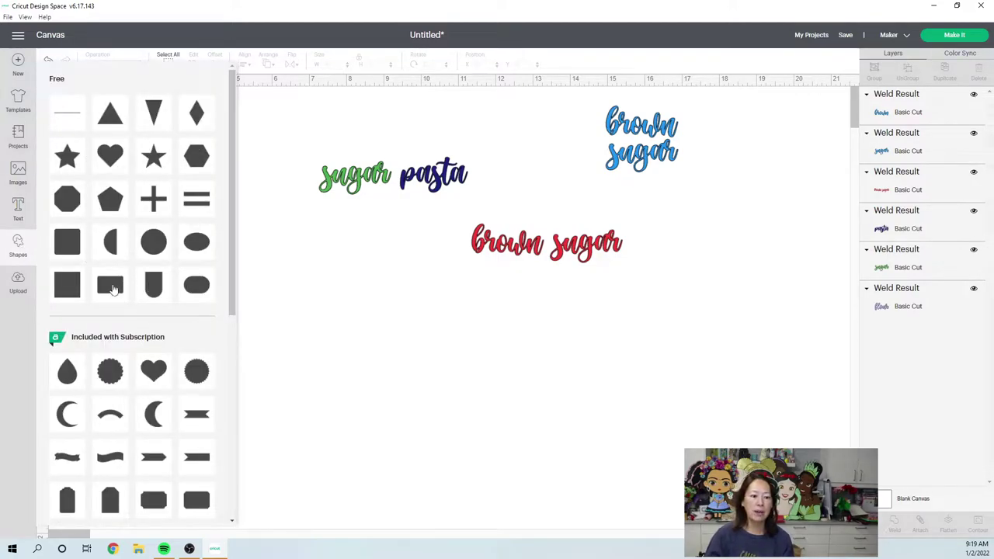
pyautogui.click(112, 289)
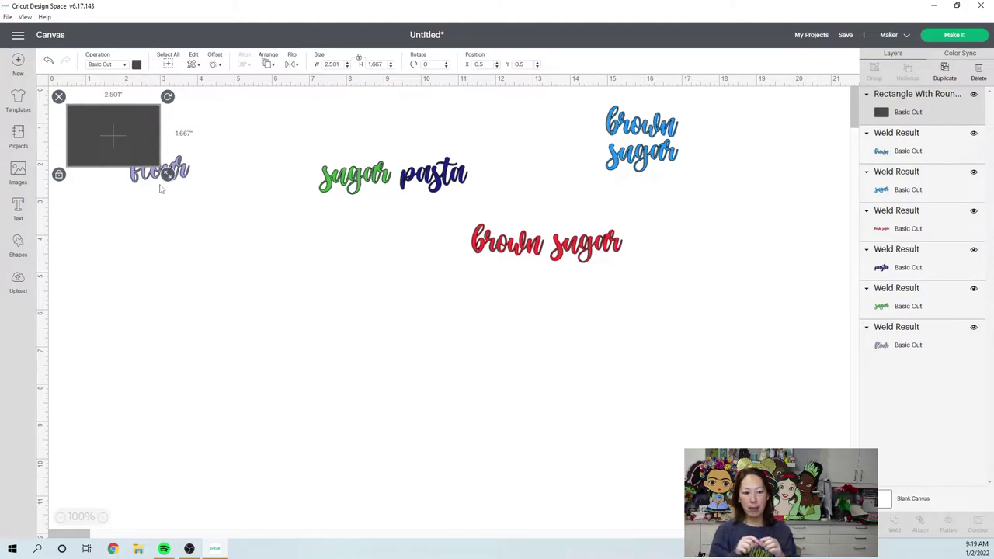
pyautogui.moveTo(180, 184); pyautogui.dragTo(187, 249)
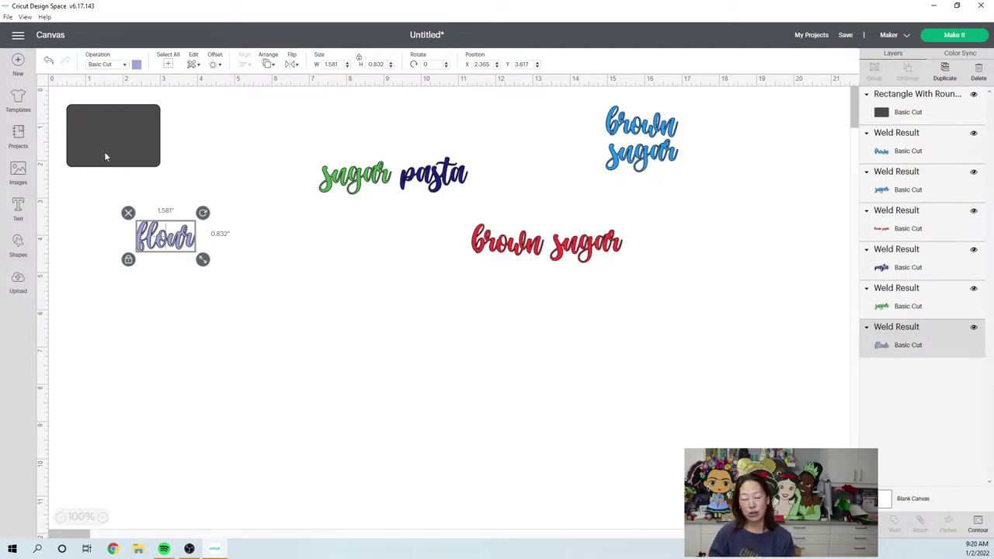
# Bring 'flour' in front of the dark rectangle and place it on top
pyautogui.moveTo(128, 150); pyautogui.dragTo(165, 187)
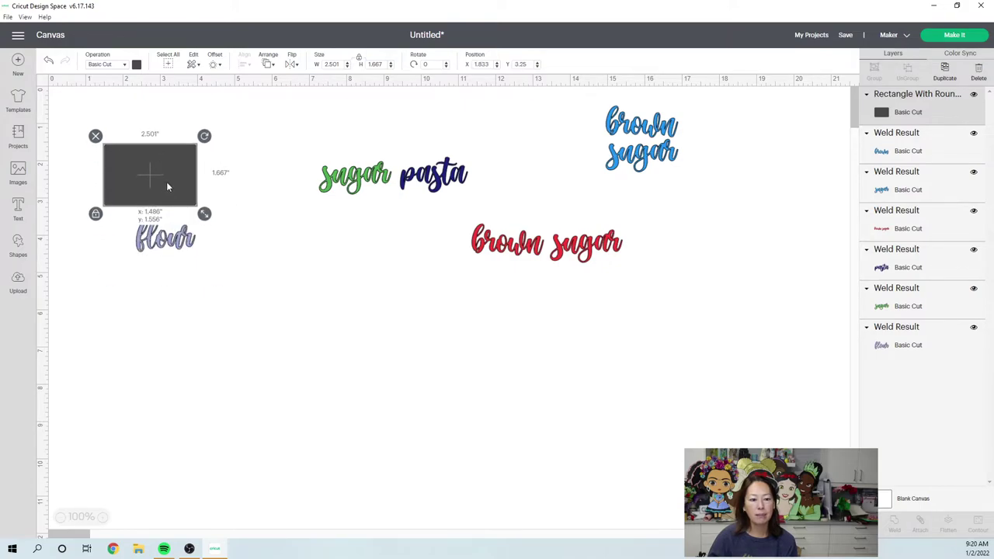
pyautogui.click(188, 246)
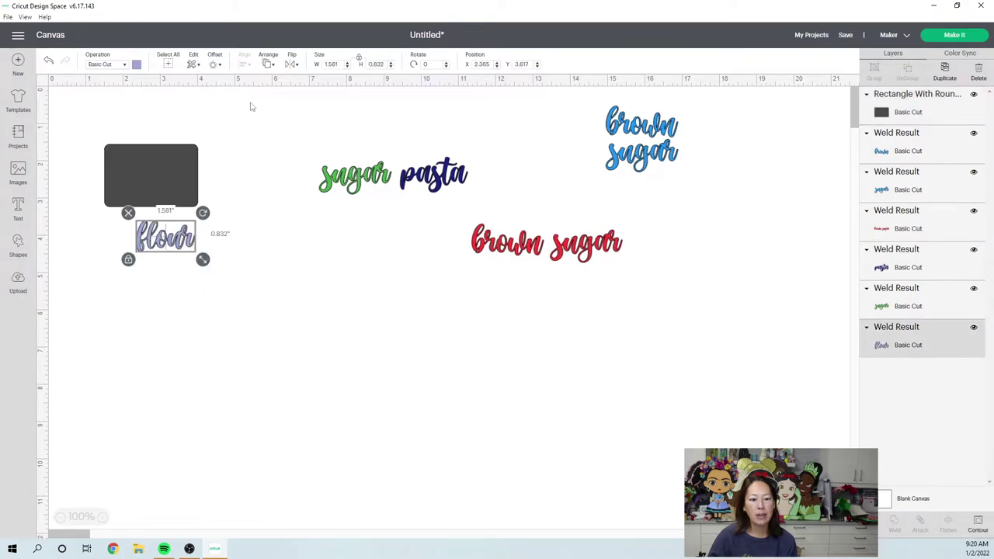
pyautogui.click(266, 65)
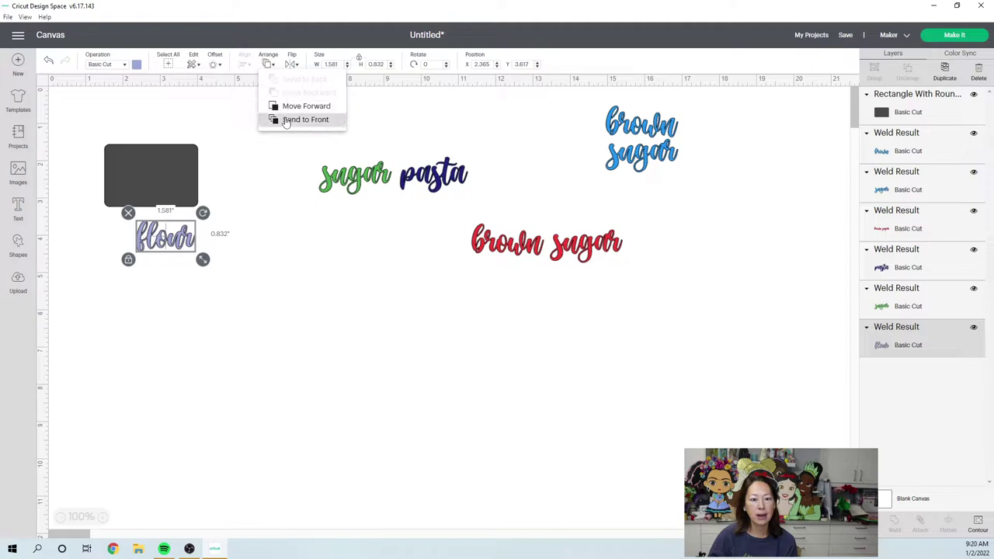
pyautogui.click(180, 244)
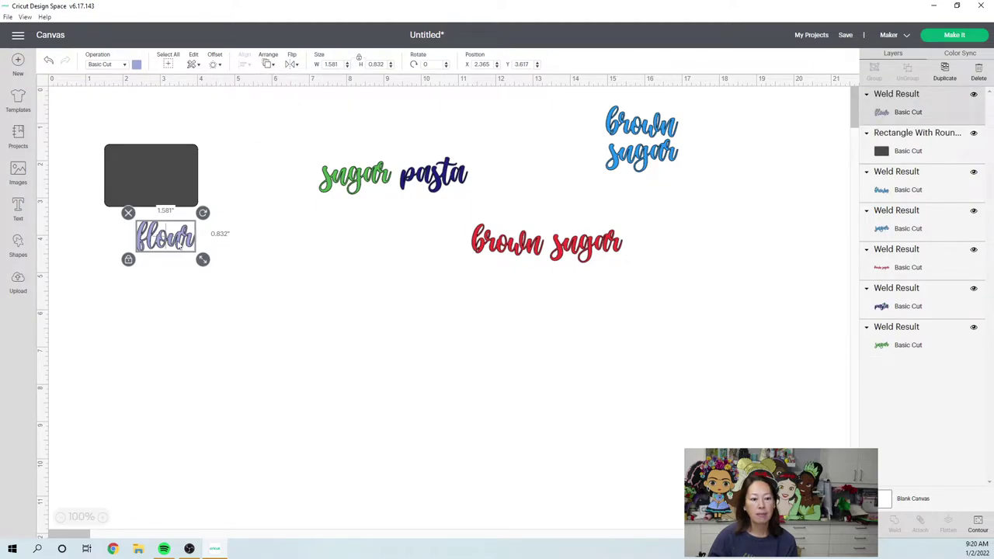
pyautogui.moveTo(179, 244); pyautogui.dragTo(163, 182)
# Resize the rectangle to about 1.959 × 1.306 inches and centre 'flour' on it
pyautogui.click(165, 204)
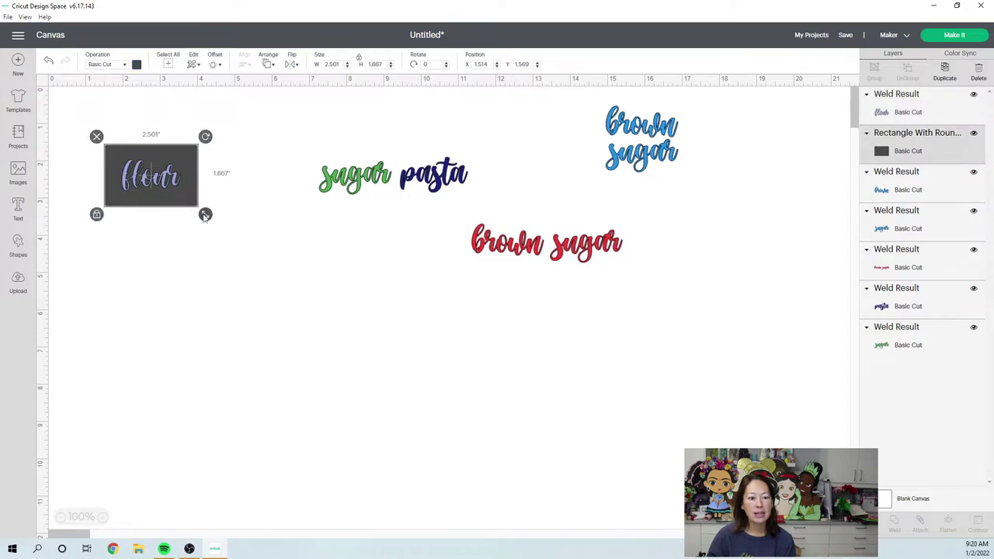
pyautogui.moveTo(205, 215); pyautogui.dragTo(184, 201)
pyautogui.moveTo(177, 160); pyautogui.dragTo(185, 164)
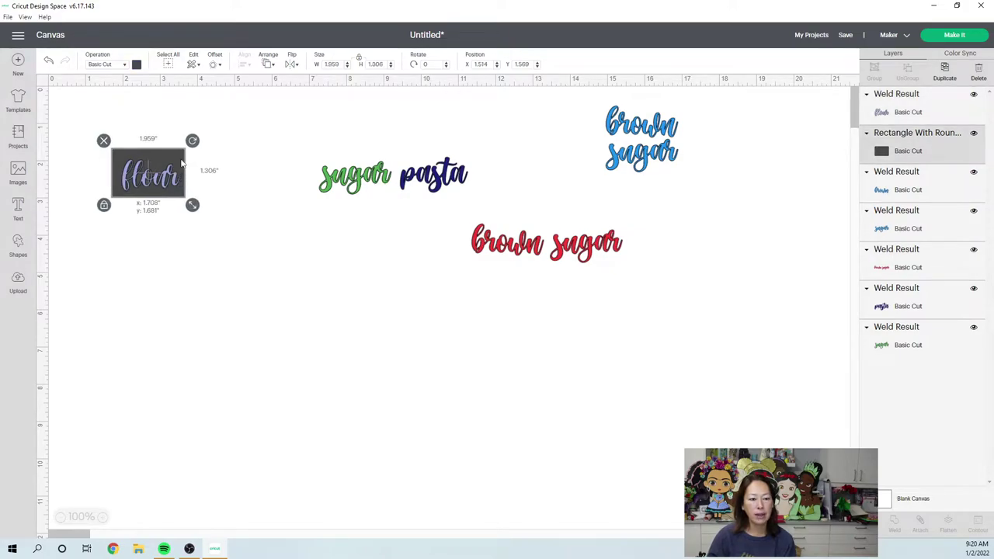
pyautogui.click(188, 234)
pyautogui.moveTo(211, 229); pyautogui.dragTo(131, 152)
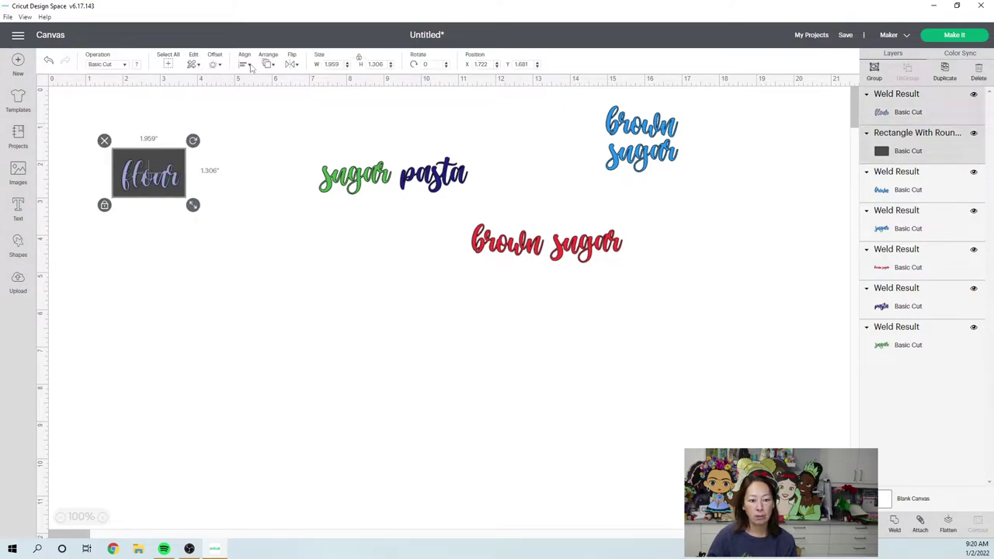
pyautogui.click(248, 66)
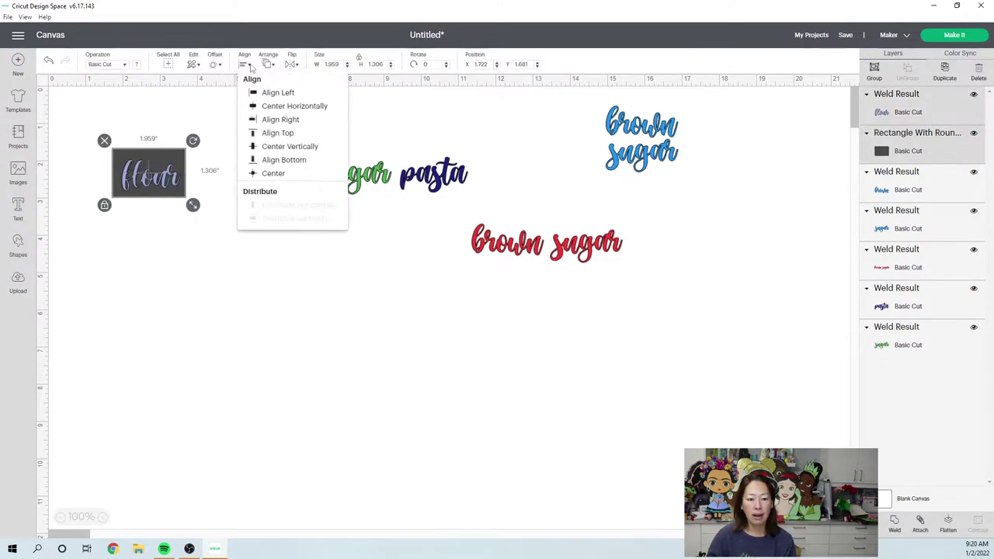
pyautogui.click(263, 177)
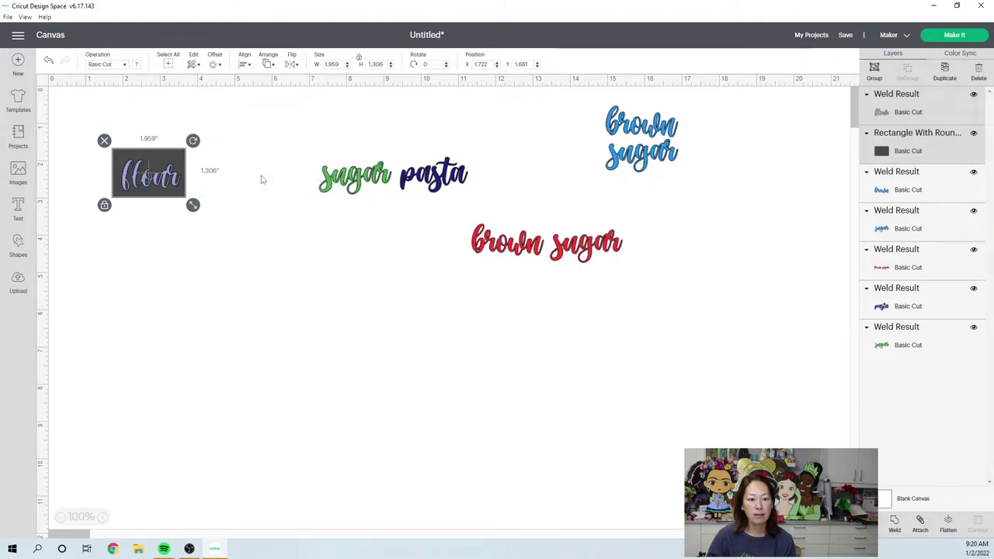
# Colour the rectangle behind 'flour' pink, then select it together with the lettering
pyautogui.click(215, 261)
pyautogui.click(177, 154)
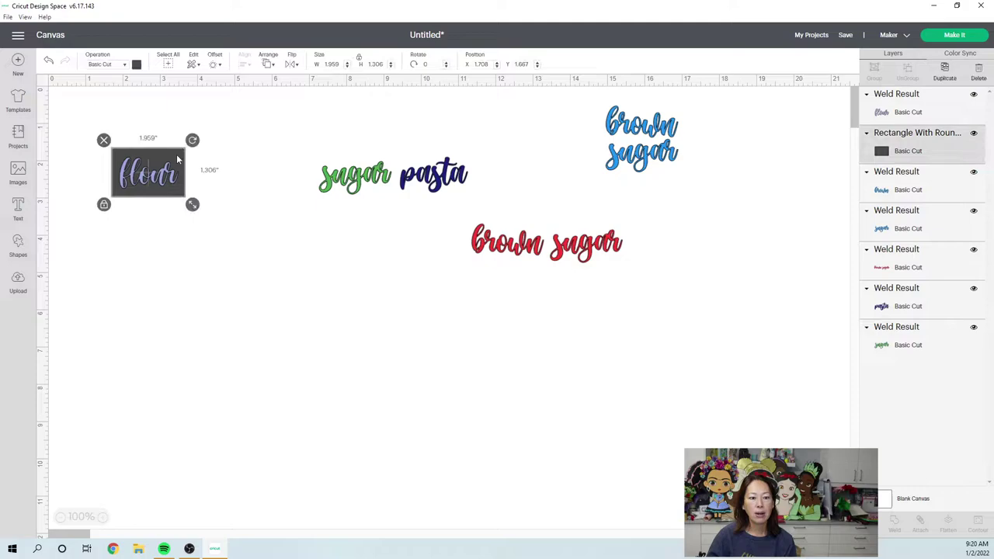
pyautogui.click(137, 65)
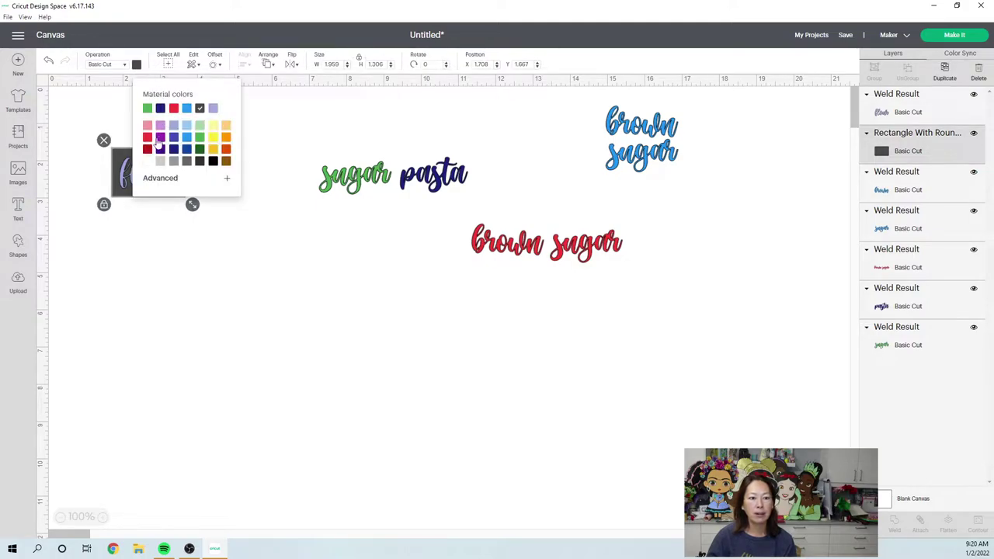
pyautogui.click(148, 161)
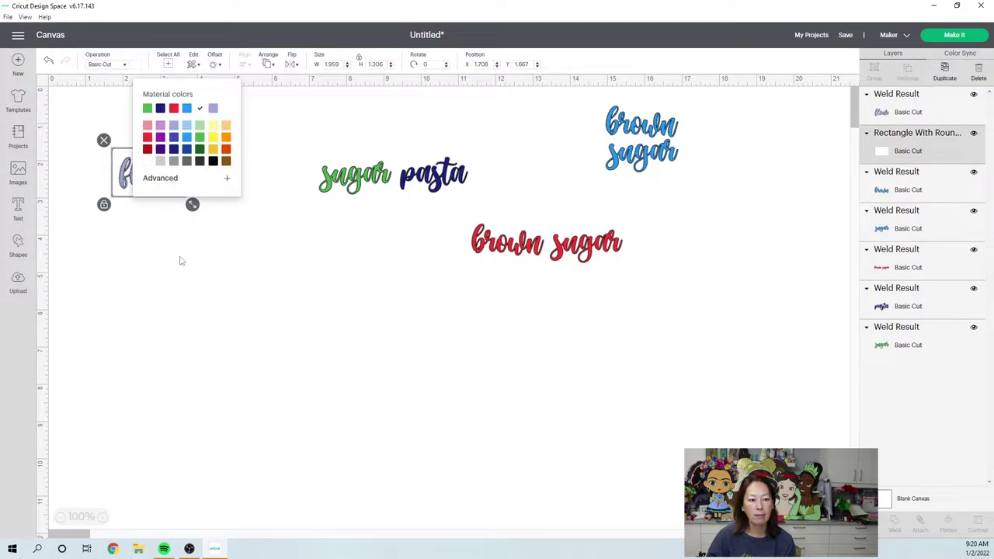
pyautogui.click(180, 261)
pyautogui.click(168, 161)
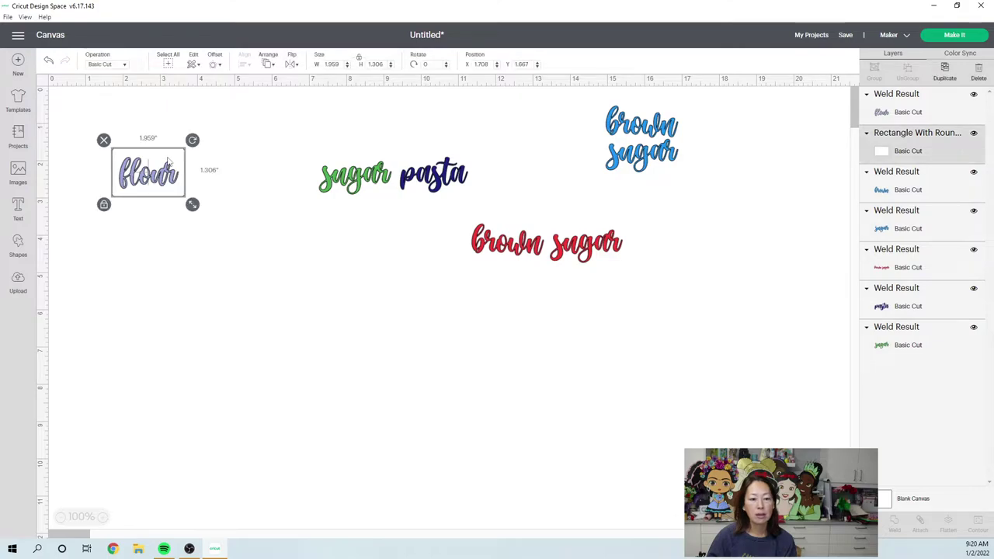
pyautogui.click(136, 64)
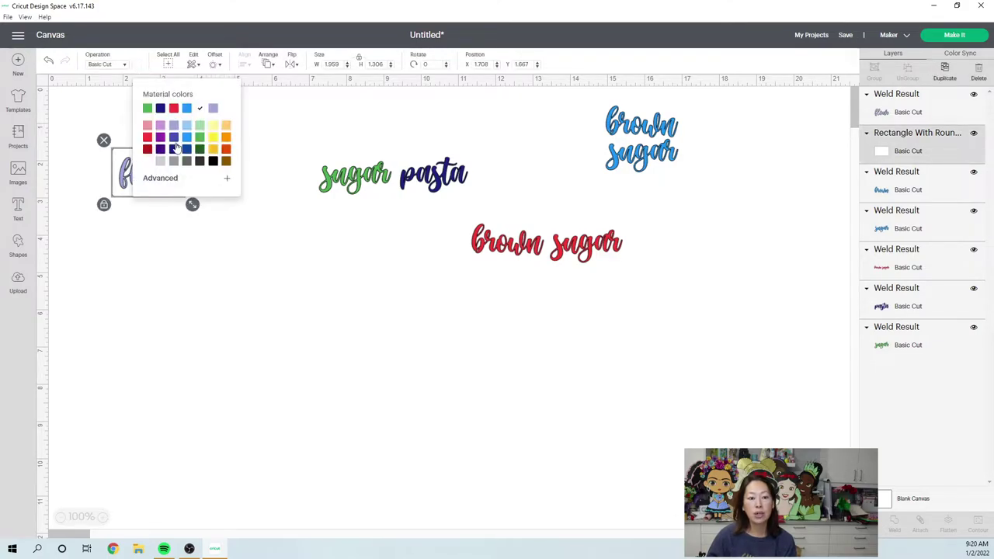
pyautogui.click(147, 128)
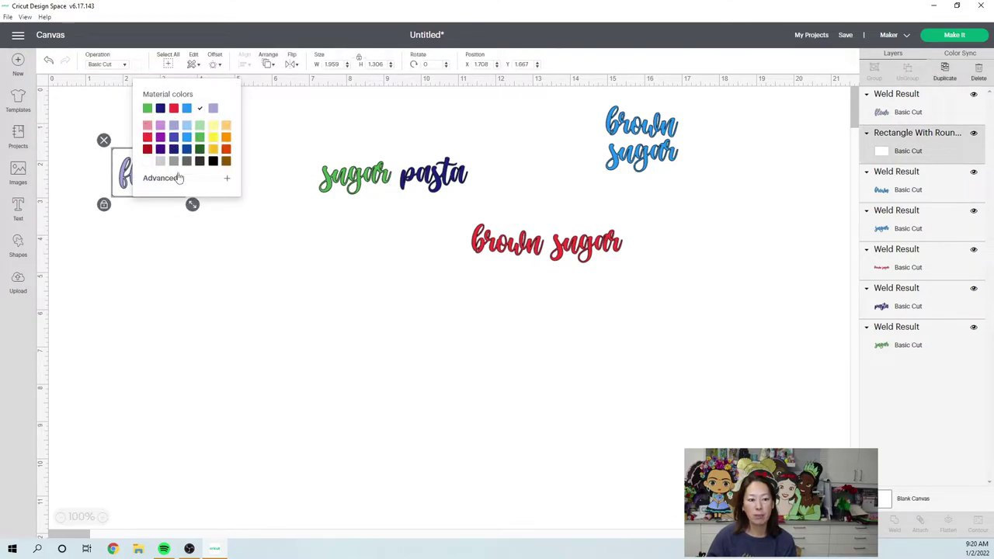
pyautogui.click(183, 232)
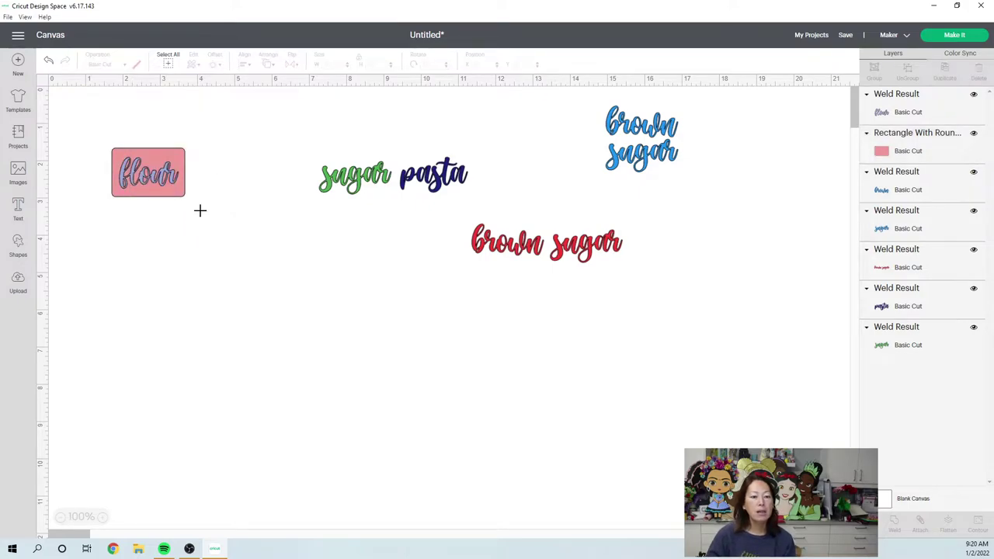
pyautogui.moveTo(201, 211); pyautogui.dragTo(86, 128)
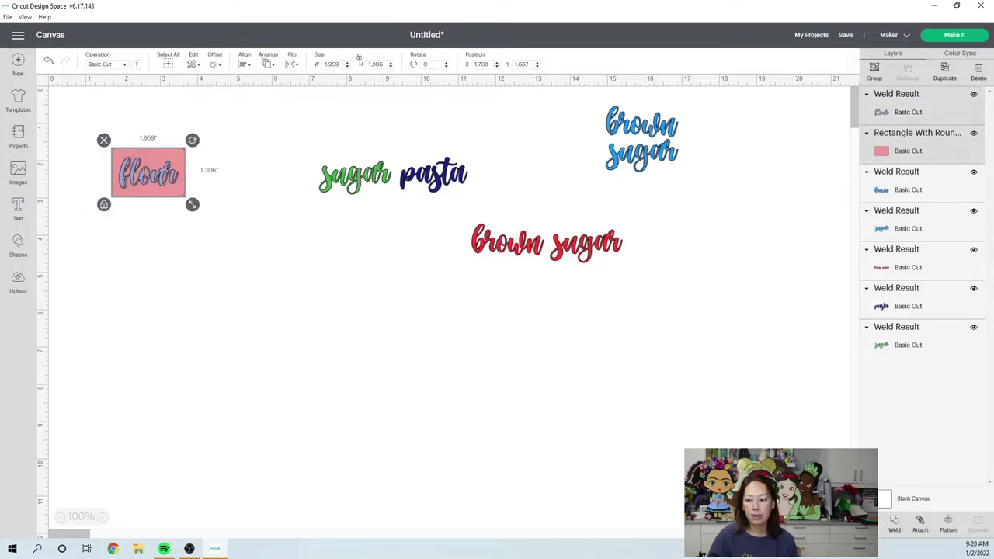
# Flatten the flour tile, then unflatten it back into separate layers
pyautogui.click(948, 527)
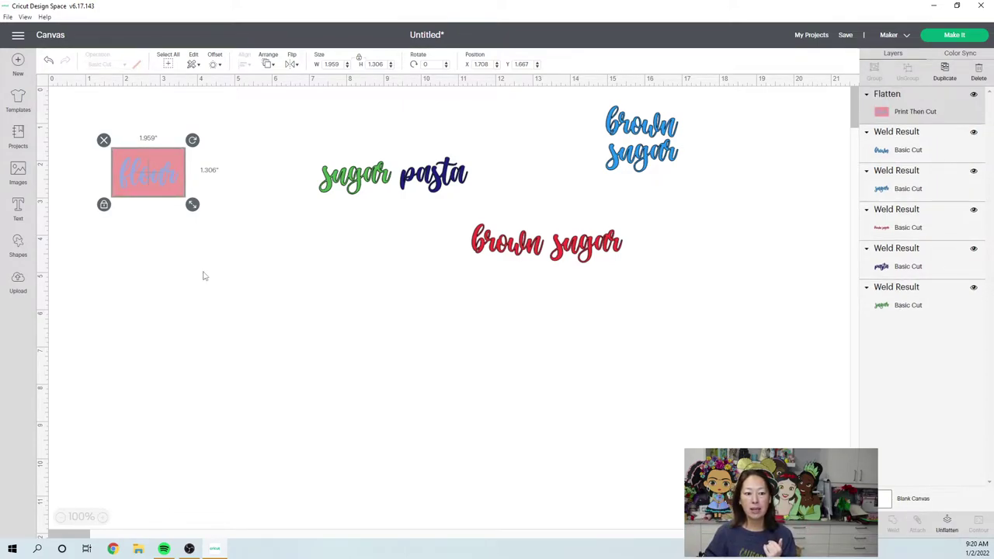
pyautogui.click(177, 201)
pyautogui.click(173, 188)
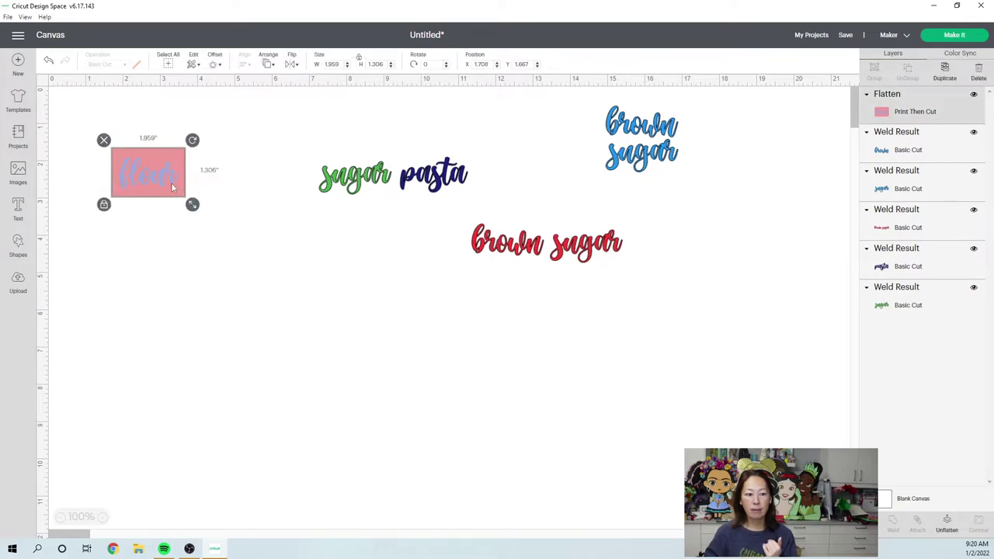
pyautogui.click(947, 527)
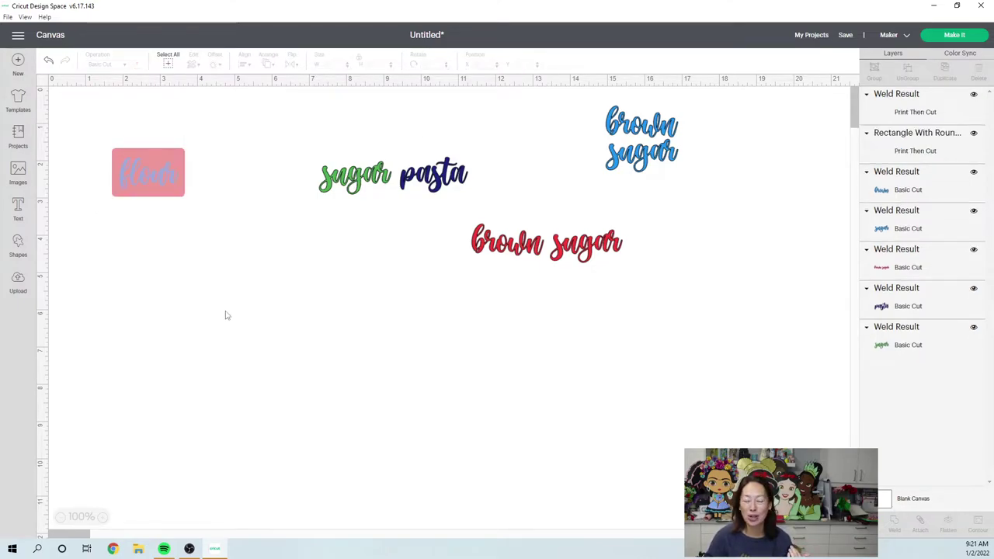
# Change the flour label's pink rectangle print colour to yellow
pyautogui.click(170, 192)
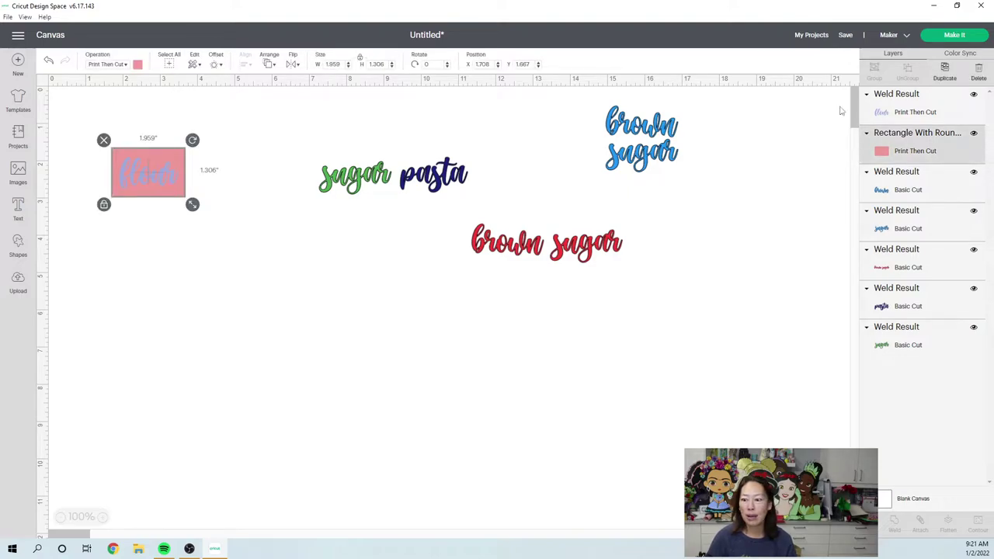
pyautogui.click(137, 65)
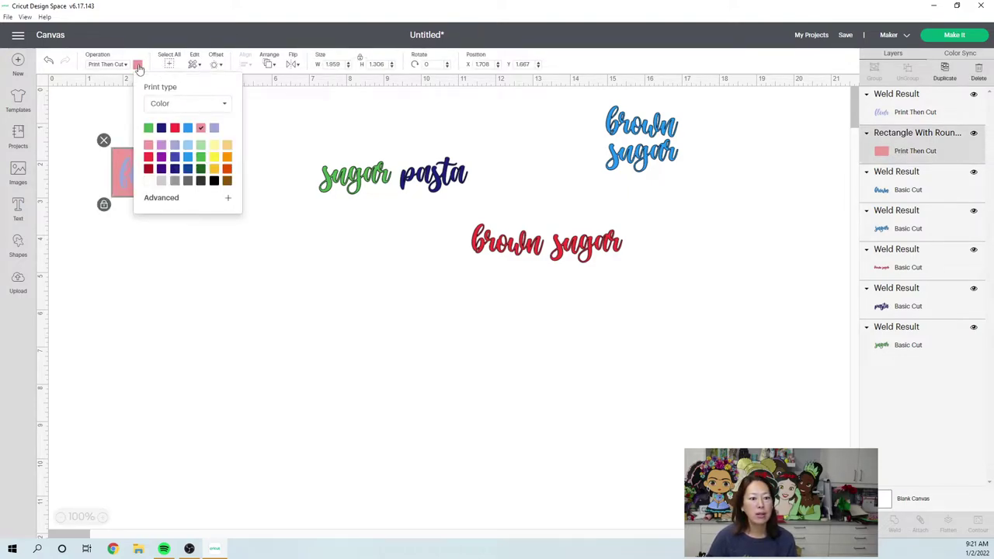
pyautogui.click(216, 157)
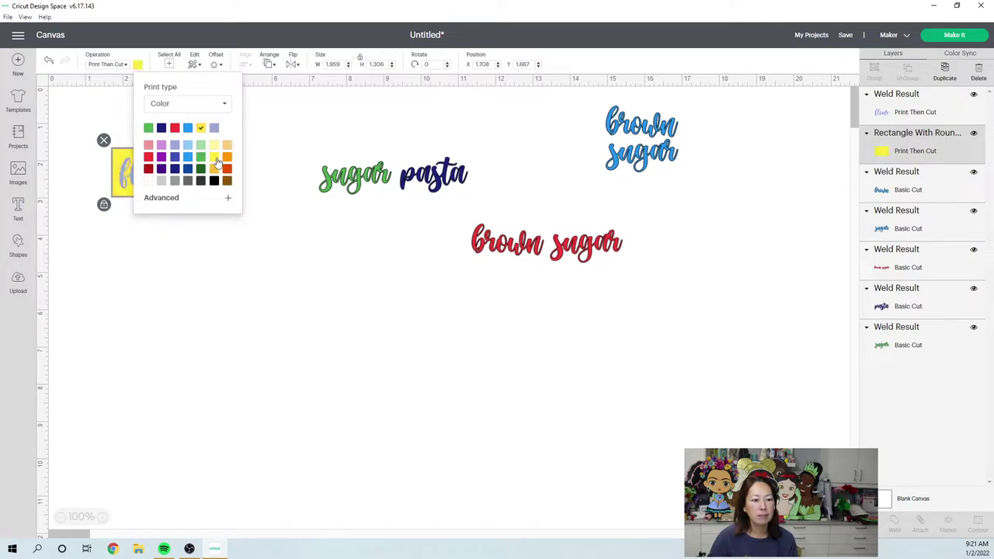
pyautogui.click(235, 267)
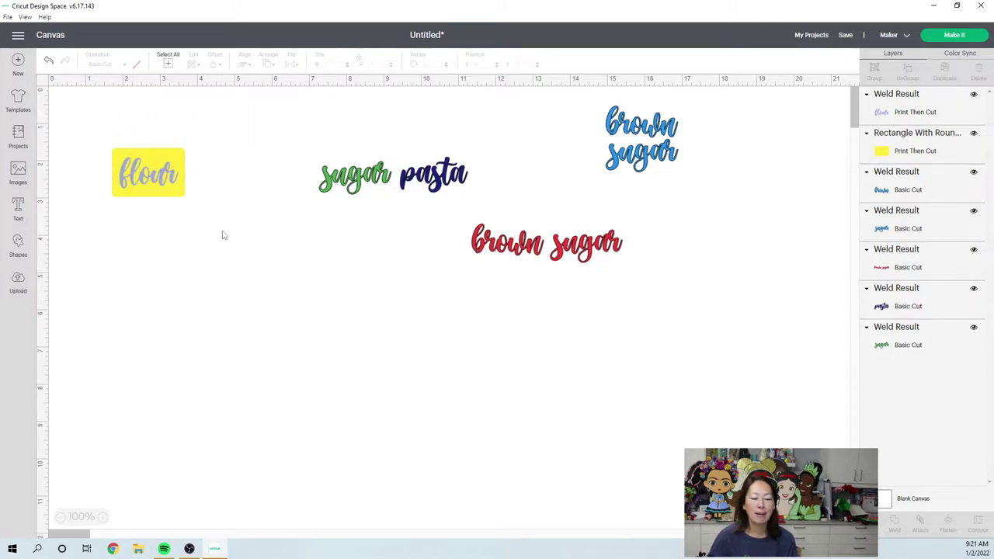
# Flatten the flour lettering and yellow rectangle into one layer, and move sugar down-left away from pasta
pyautogui.moveTo(222, 231); pyautogui.dragTo(118, 147)
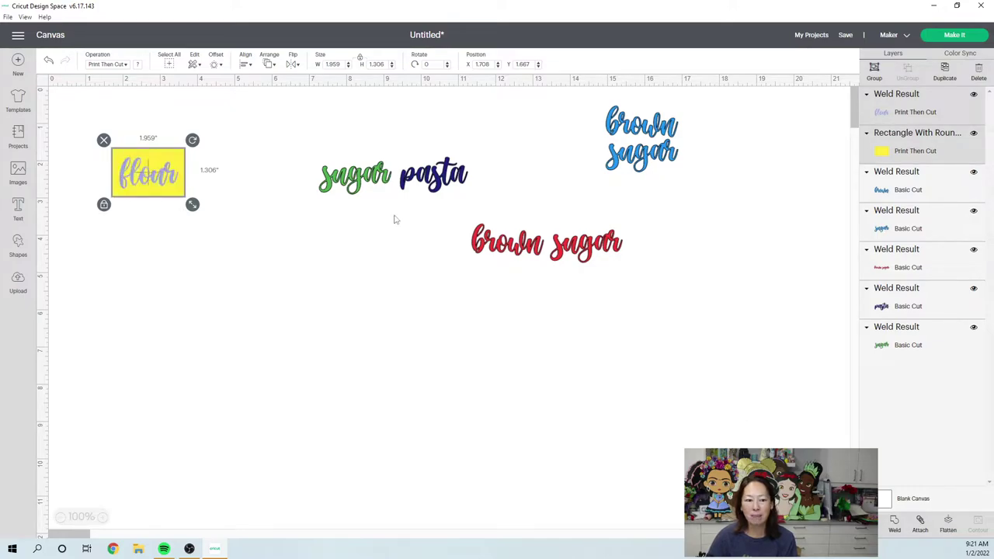
pyautogui.click(353, 199)
pyautogui.moveTo(353, 198); pyautogui.dragTo(260, 295)
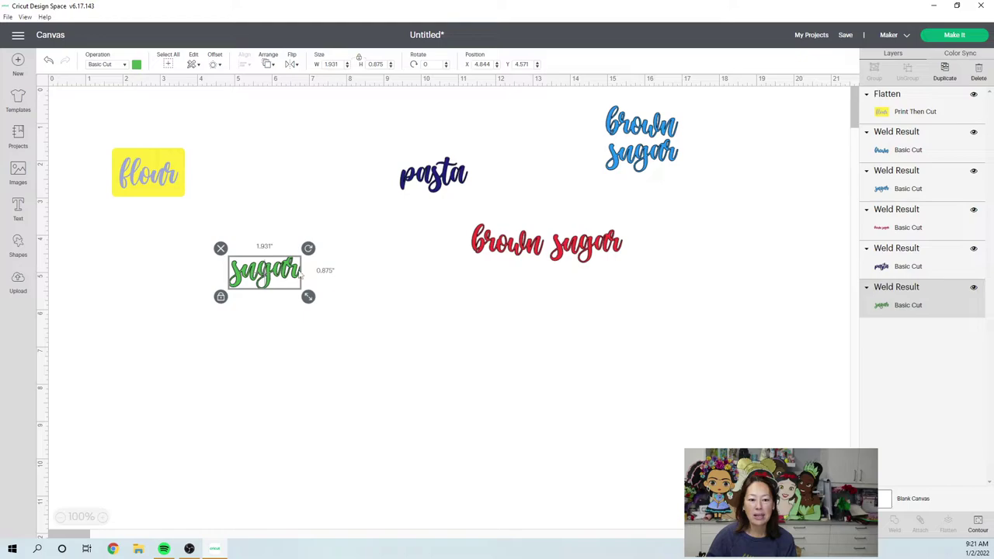
# Offset the green 'sugar' text by 0.15 in with rounded corners, making a 2.231 × 1.175 in outline
pyautogui.click(214, 65)
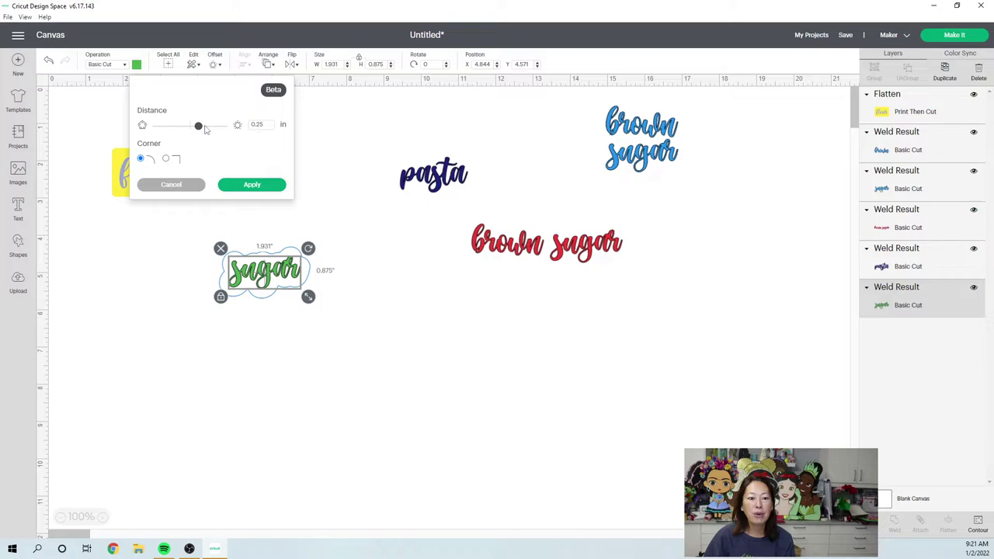
pyautogui.moveTo(198, 132); pyautogui.dragTo(198, 134)
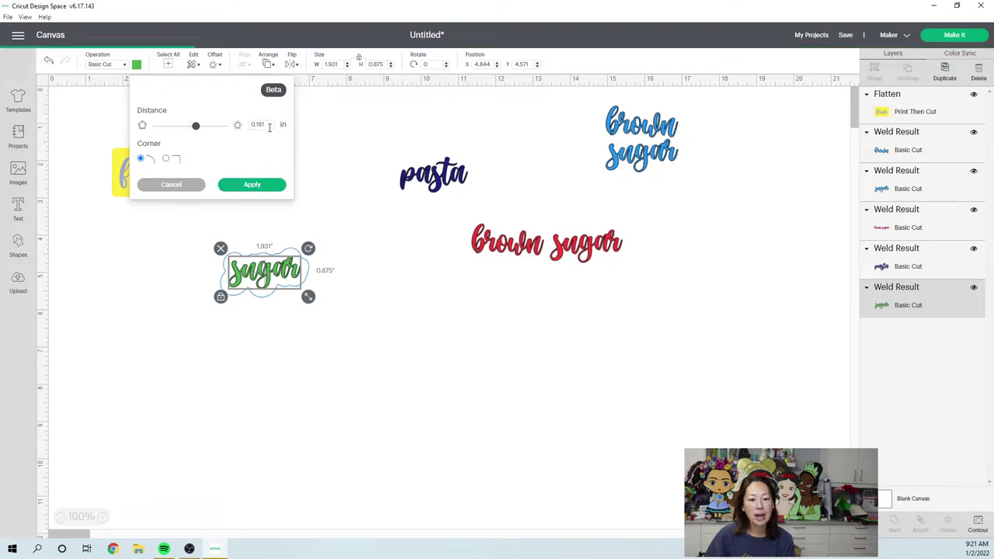
pyautogui.click(266, 126)
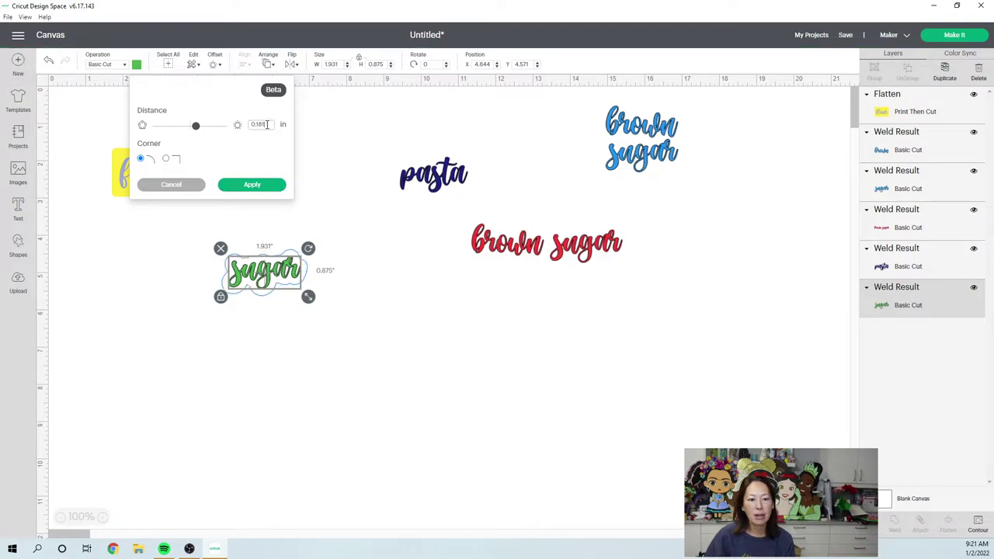
pyautogui.moveTo(266, 124); pyautogui.dragTo(257, 124)
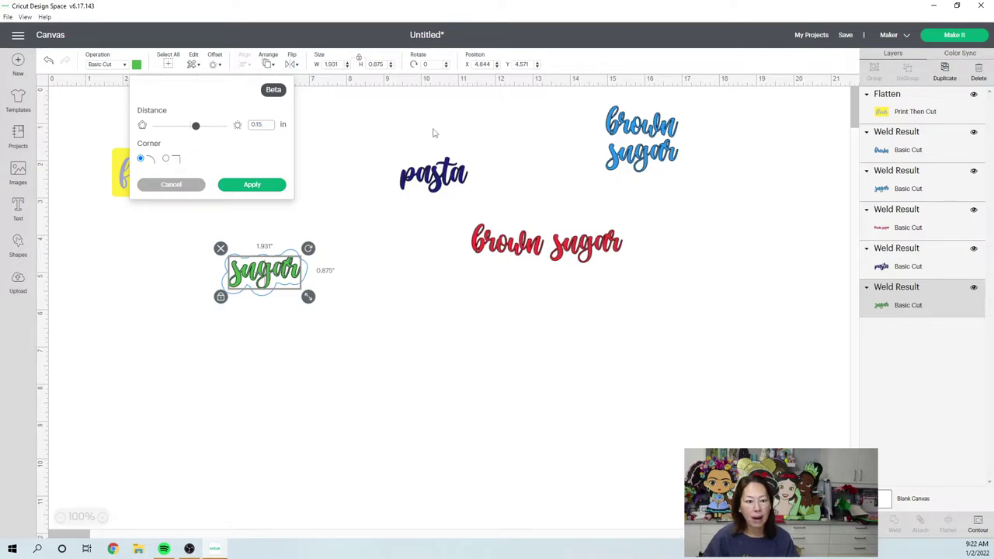
pyautogui.press('Return')
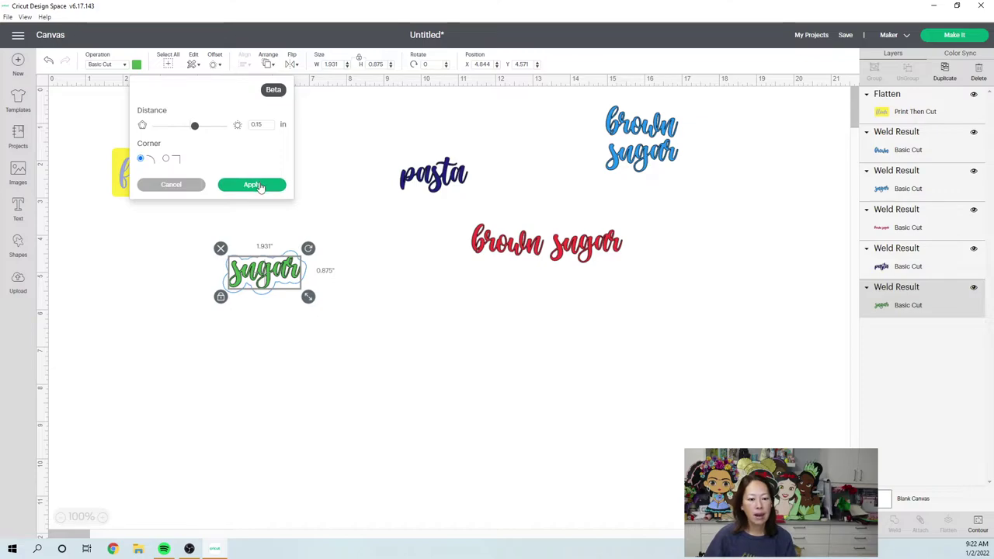
pyautogui.click(256, 185)
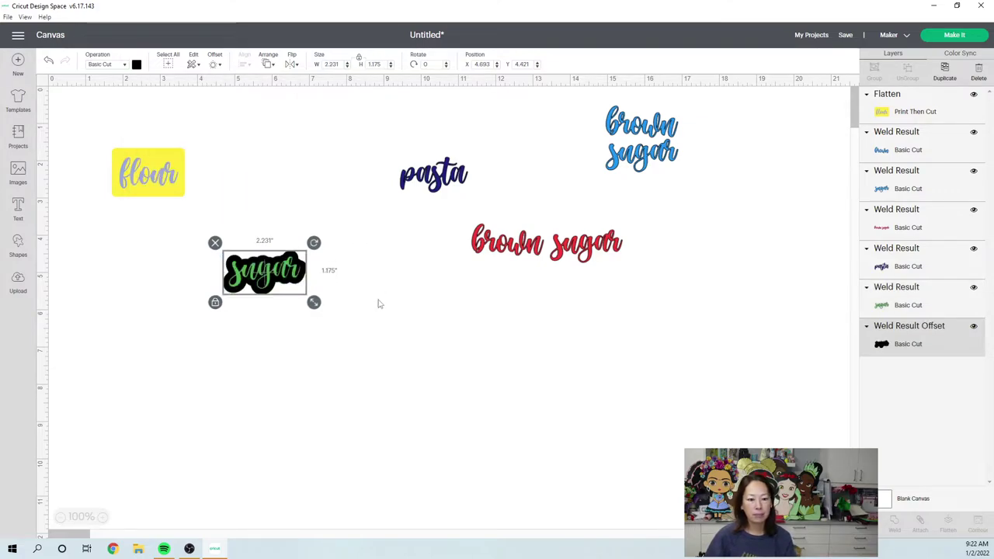
pyautogui.click(378, 338)
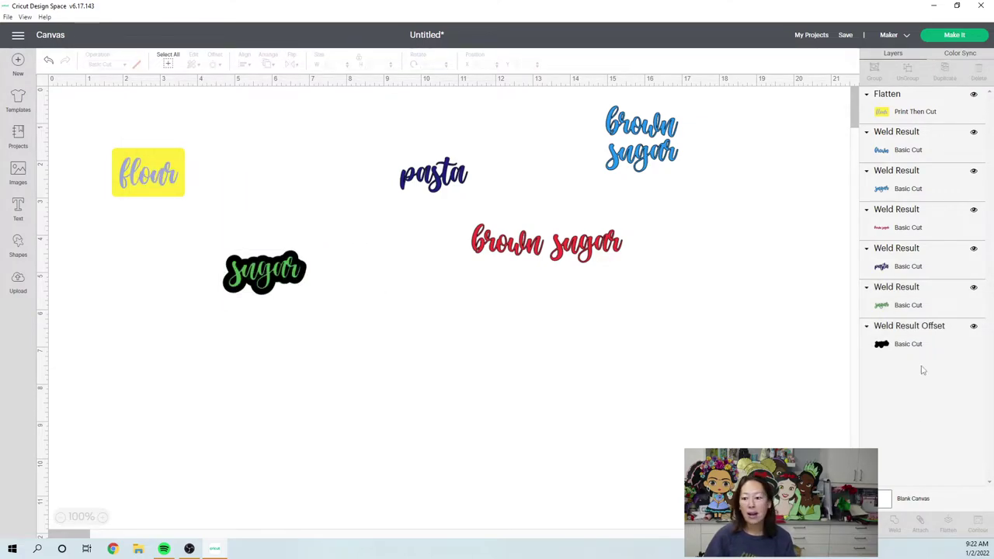
pyautogui.click(919, 343)
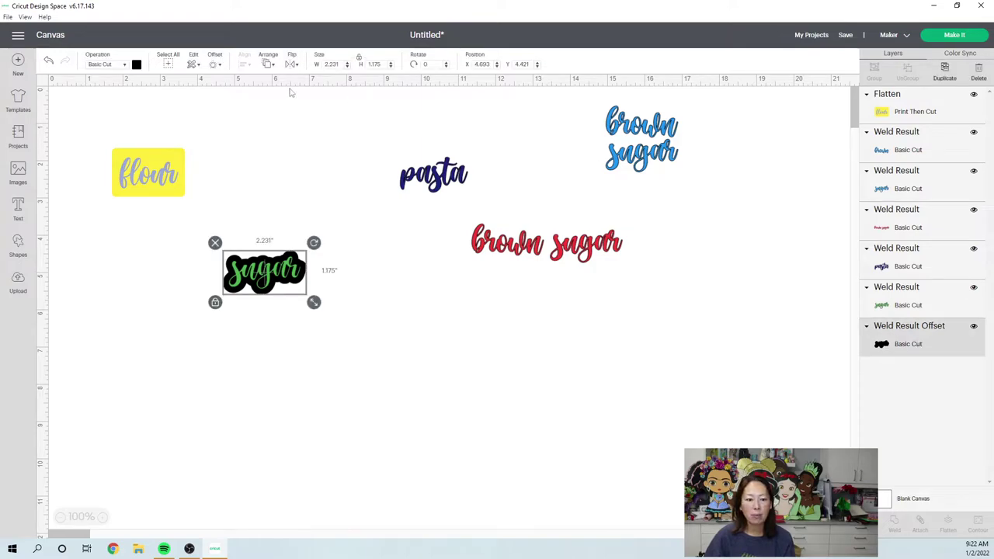
pyautogui.click(137, 65)
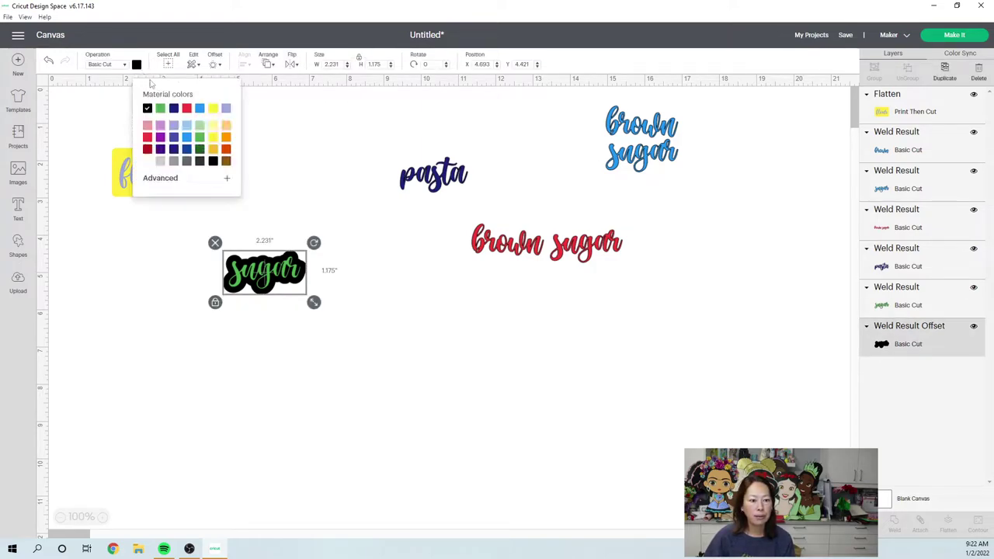
pyautogui.click(214, 152)
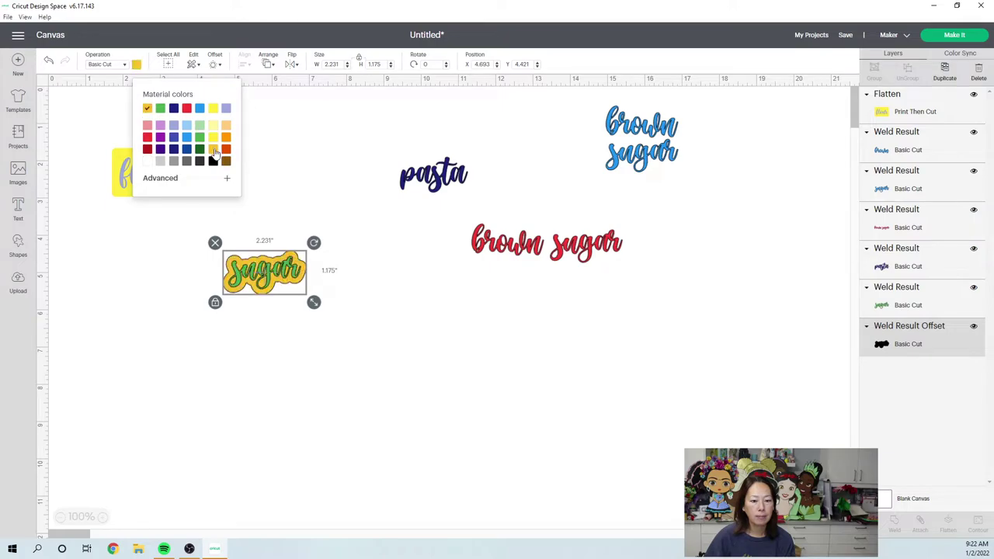
pyautogui.click(256, 369)
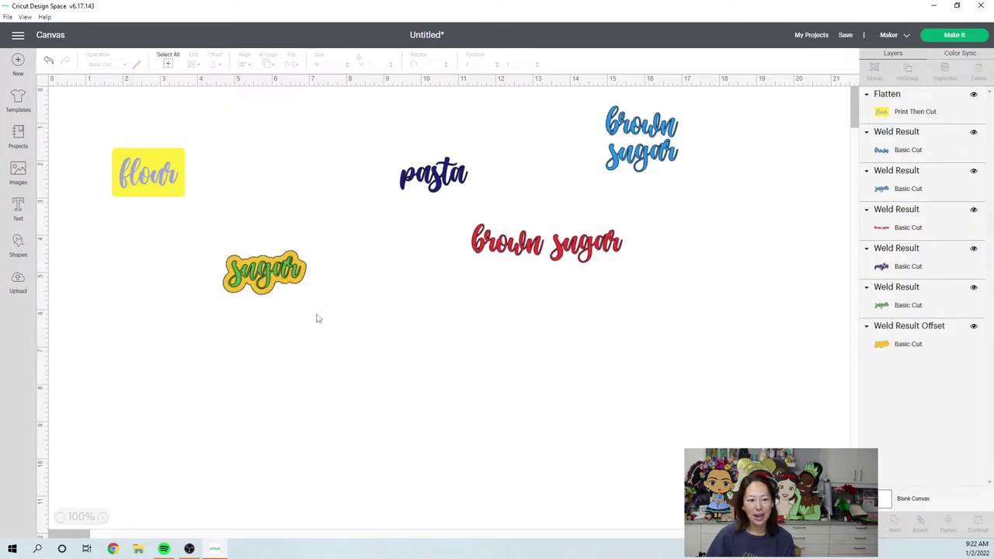
pyautogui.moveTo(326, 319); pyautogui.dragTo(212, 247)
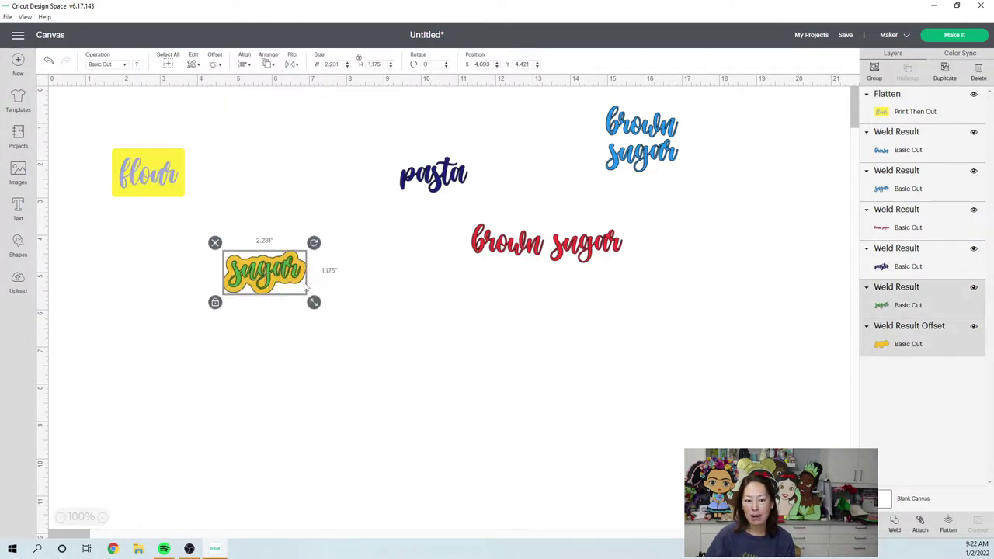
pyautogui.click(948, 523)
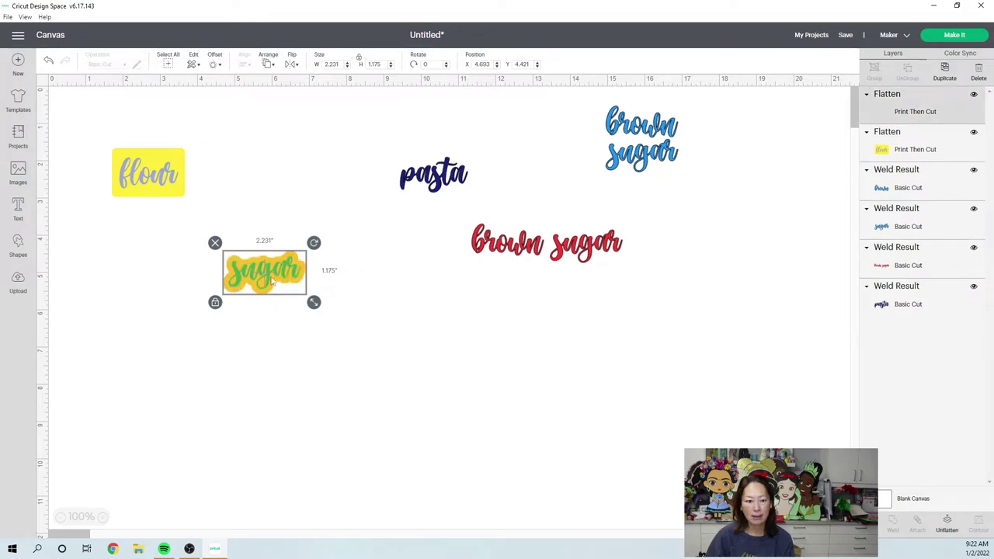
pyautogui.moveTo(272, 283); pyautogui.dragTo(167, 263)
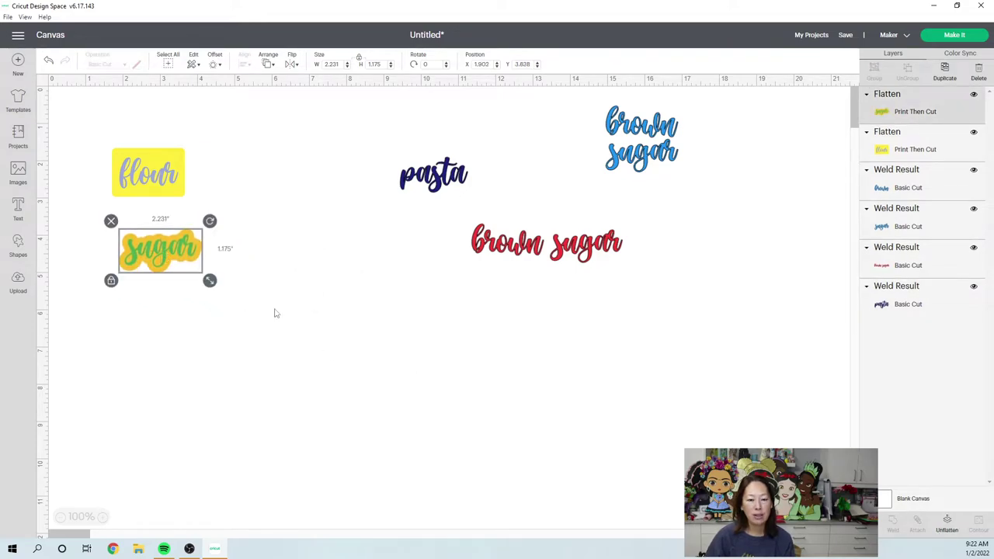
pyautogui.click(274, 313)
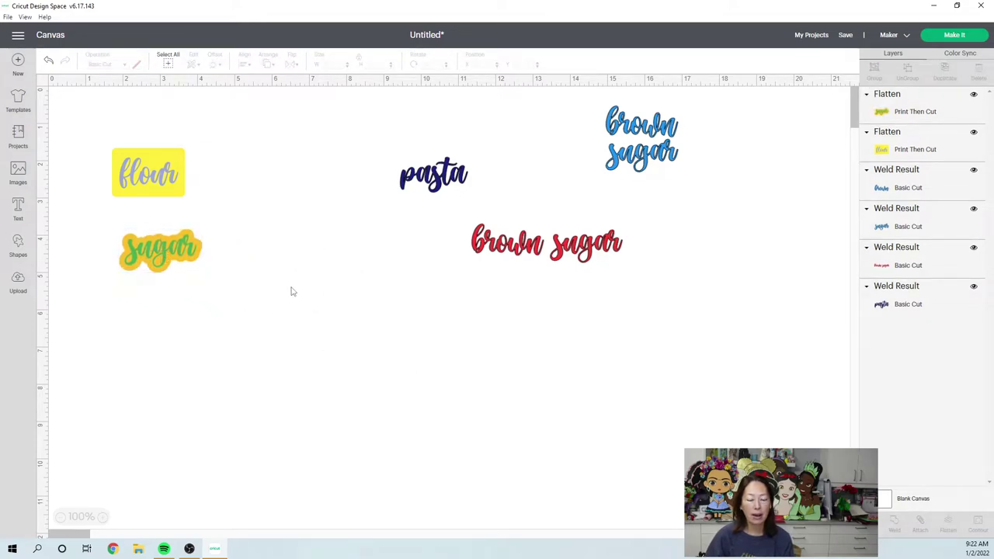
# Search the Images library for 'pasta' and browse the 295 results
pyautogui.click(432, 186)
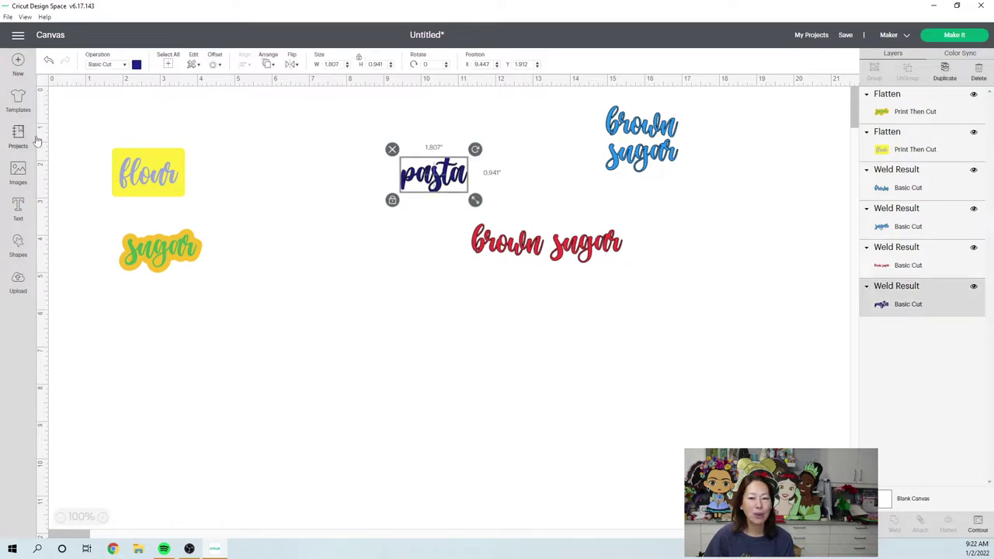
pyautogui.click(18, 172)
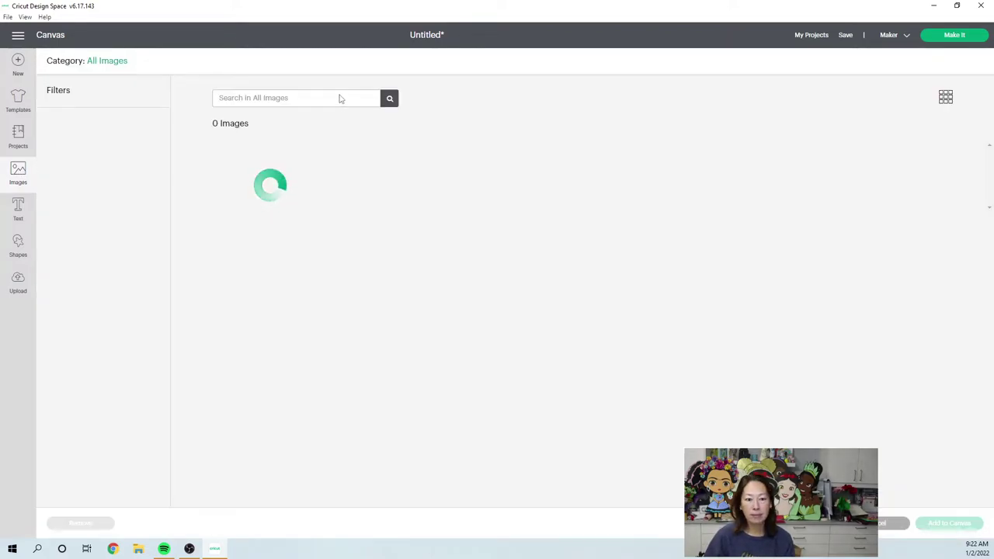
pyautogui.click(322, 96)
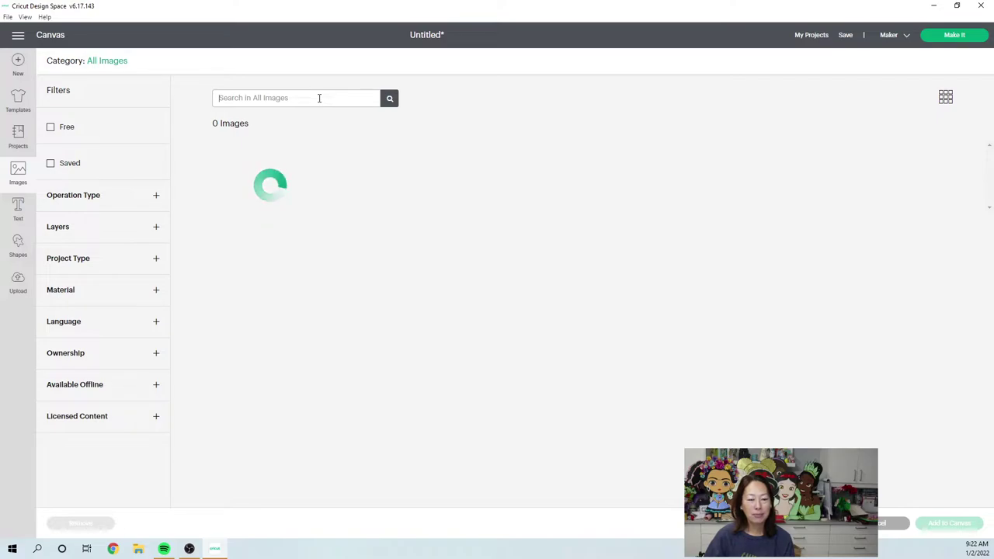
pyautogui.write('pasta')
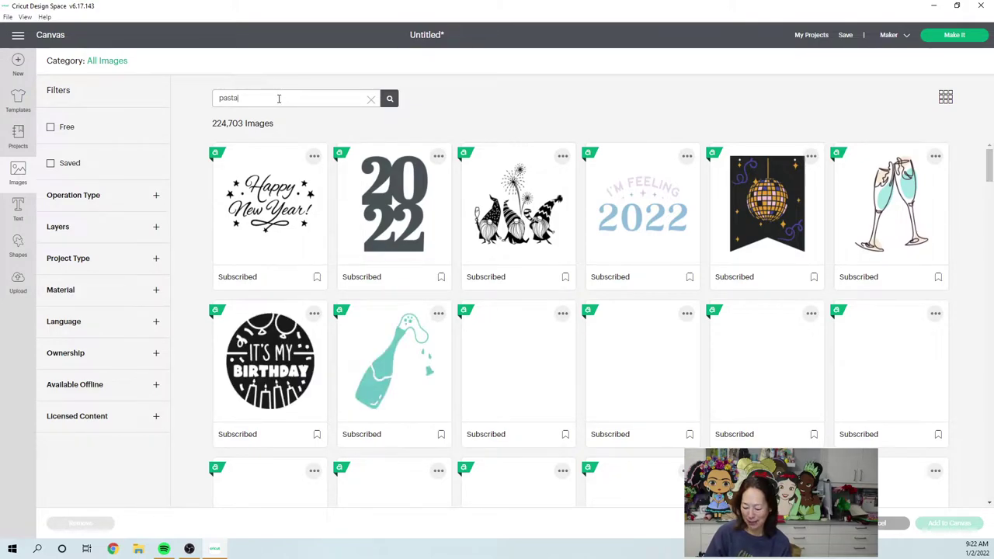
pyautogui.press('Return')
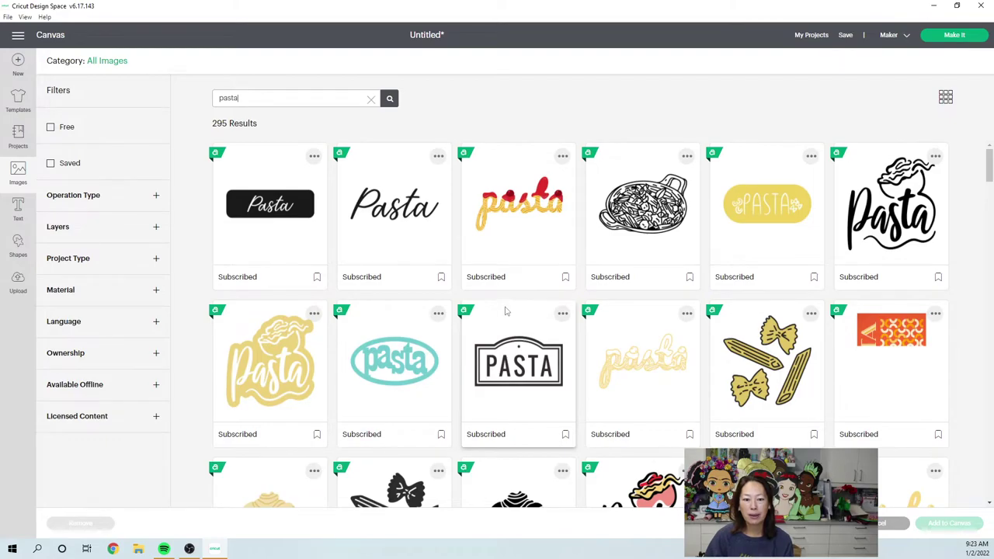
pyautogui.scroll(-2, 512, 334)
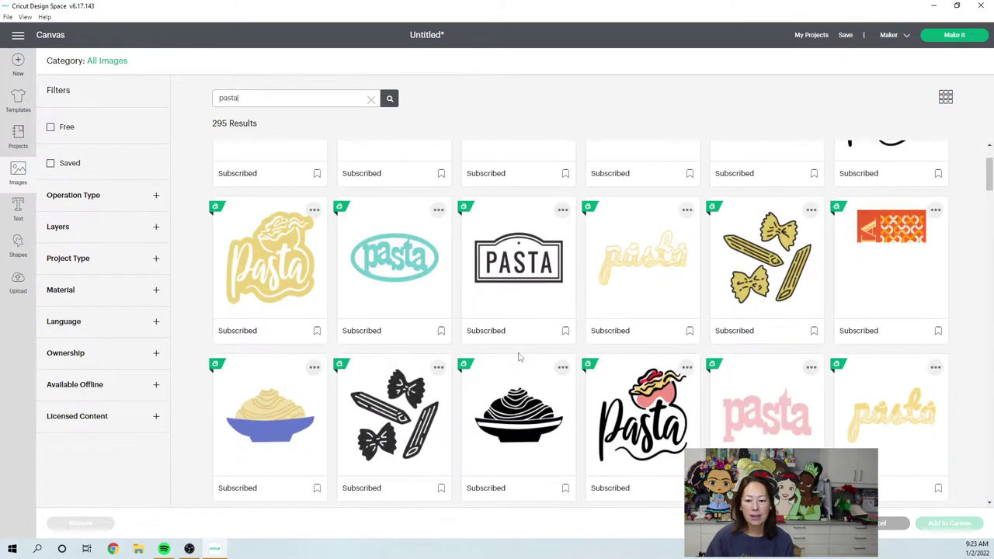
pyautogui.scroll(-2, 520, 357)
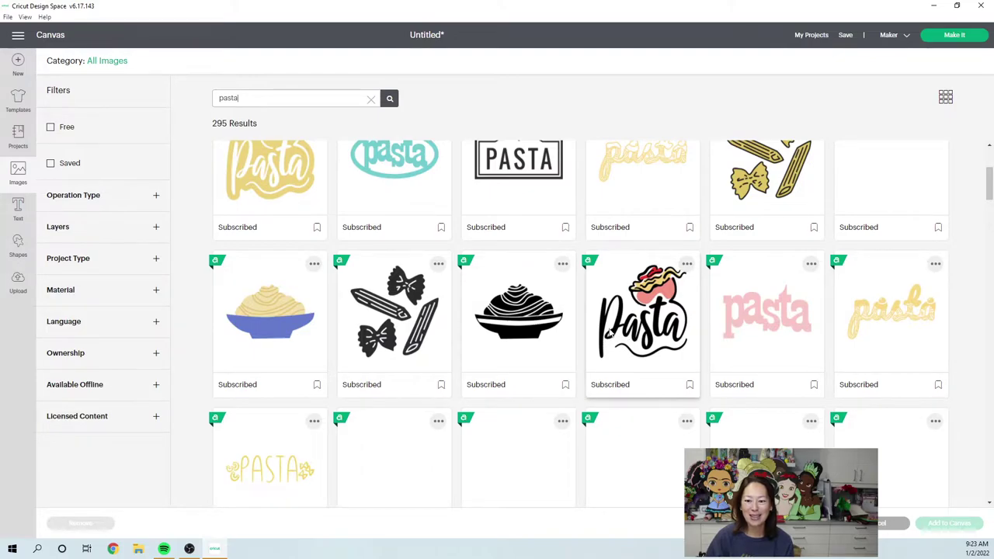
pyautogui.scroll(-3, 609, 332)
pyautogui.scroll(2, 610, 333)
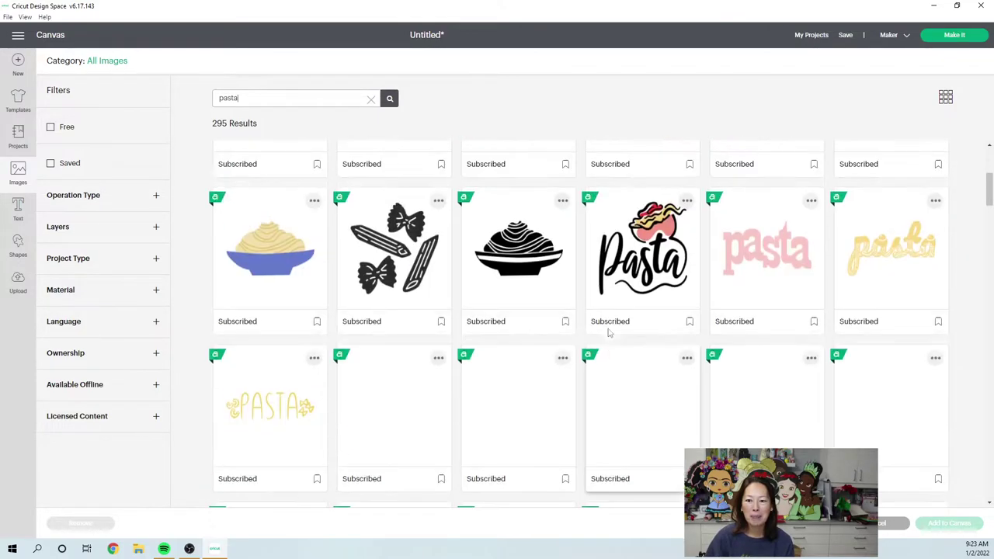
pyautogui.scroll(3, 610, 332)
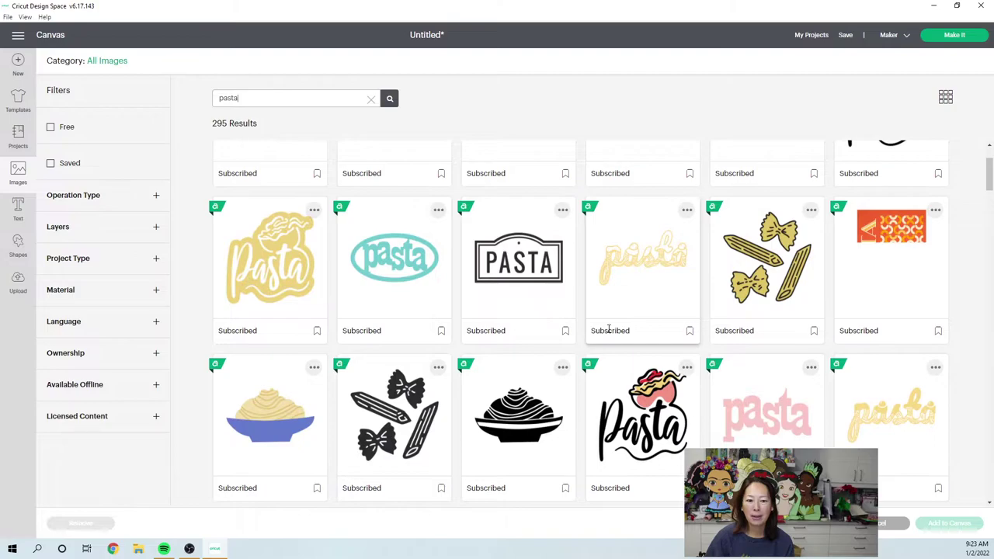
pyautogui.scroll(1, 699, 313)
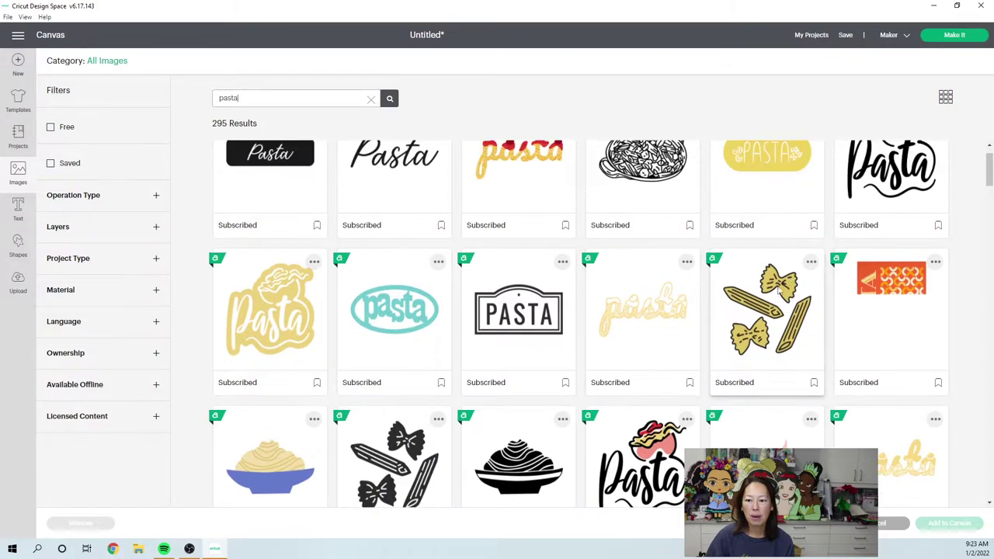
# Add the bow-tie and penne pasta image and shrink it to about 1.9 inches
pyautogui.click(759, 306)
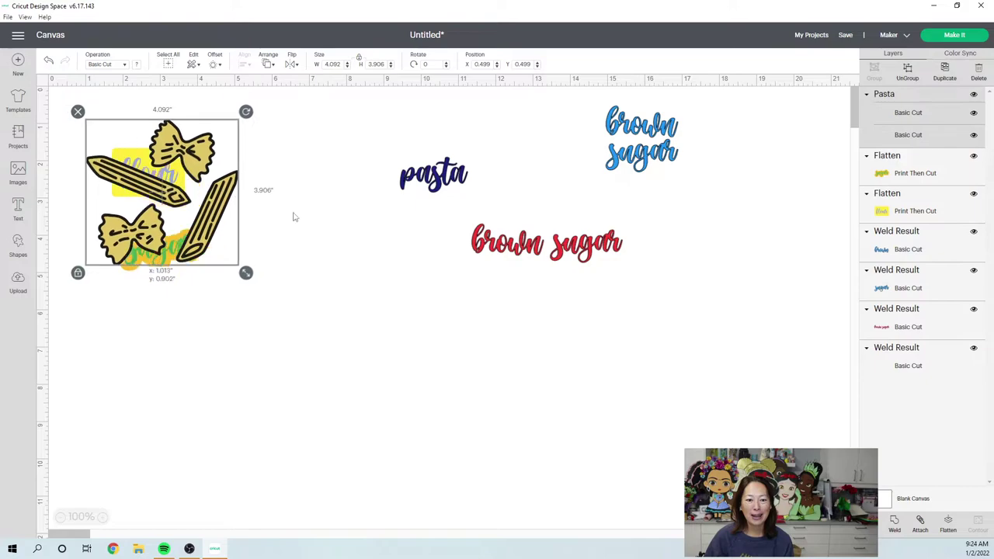
pyautogui.click(397, 310)
pyautogui.moveTo(402, 328); pyautogui.dragTo(322, 251)
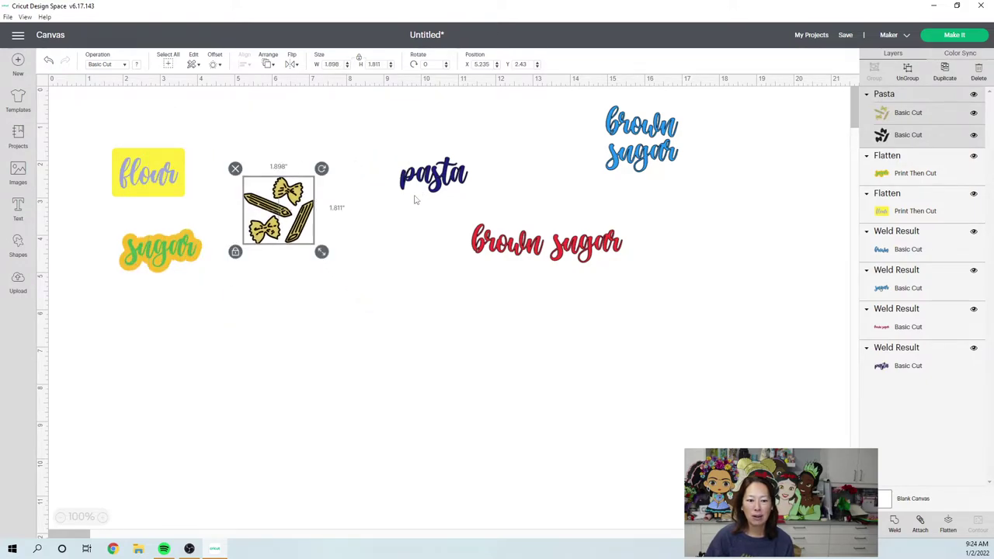
# Place the pasta word beside the image and select both together
pyautogui.moveTo(435, 179); pyautogui.dragTo(354, 215)
pyautogui.click(334, 256)
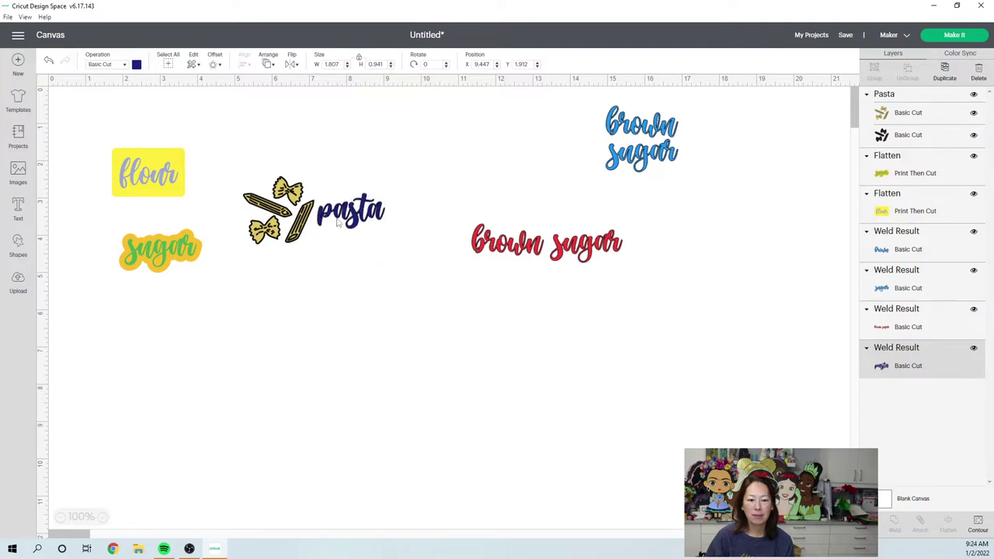
pyautogui.click(351, 211)
pyautogui.click(384, 268)
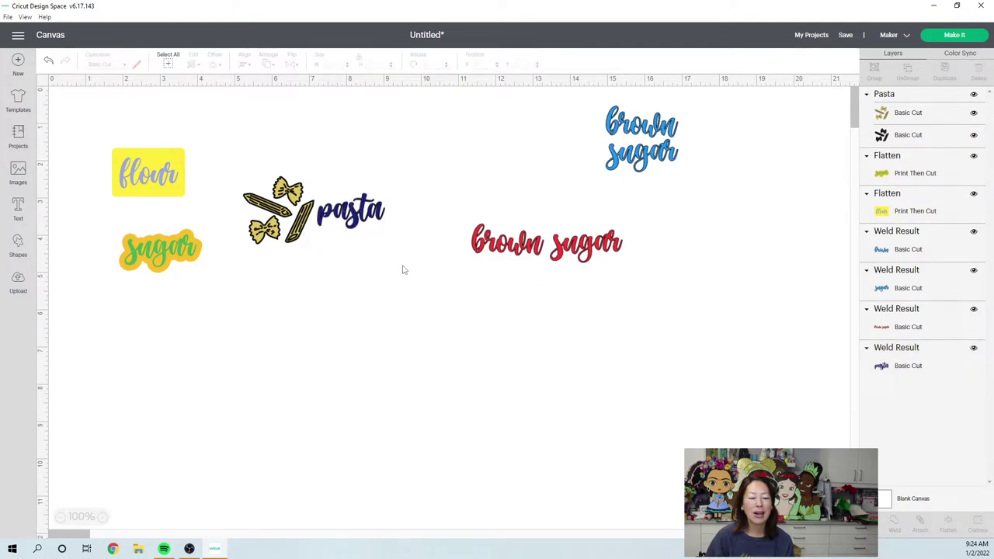
pyautogui.moveTo(405, 267); pyautogui.dragTo(238, 165)
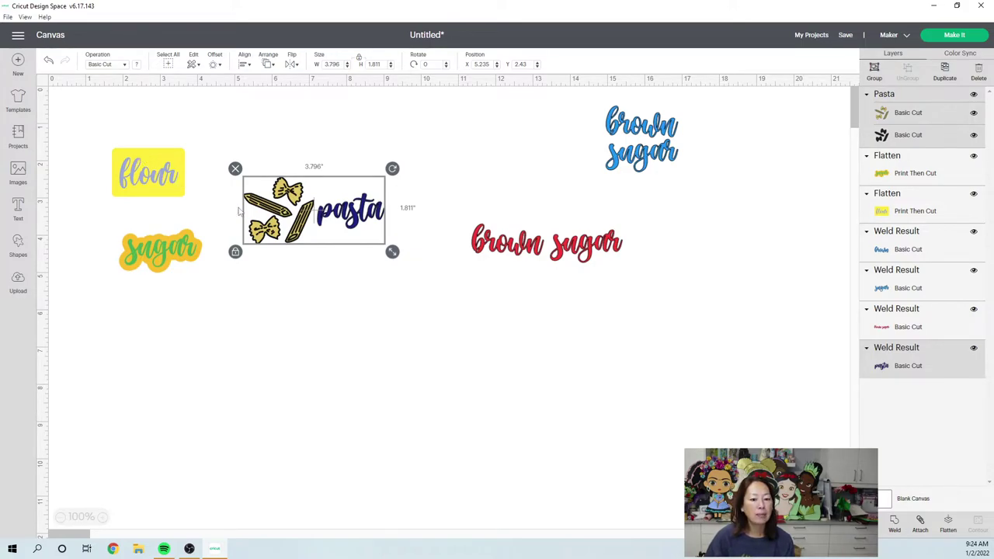
# Apply a welded 0.1 in offset outline to the pasta image and word, then open Contour
pyautogui.click(213, 67)
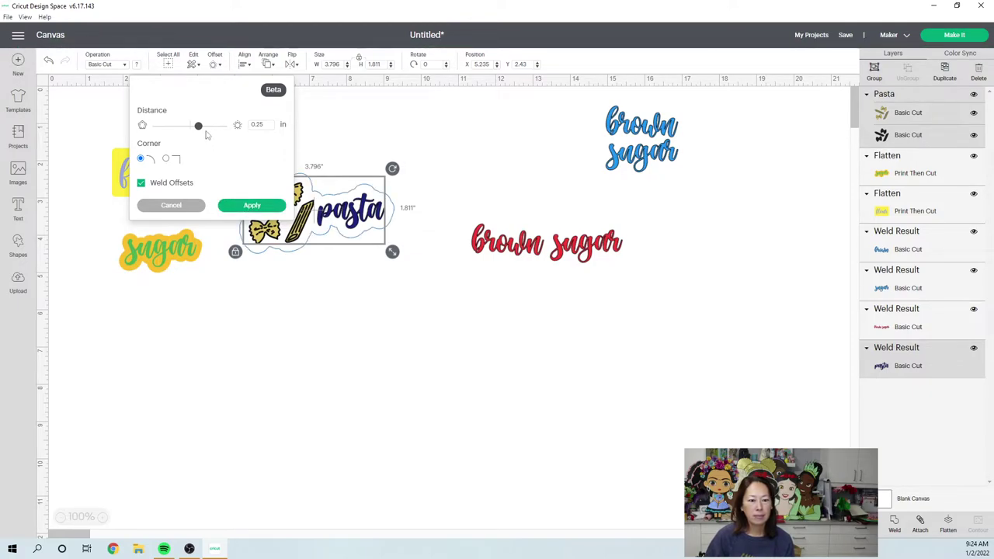
pyautogui.click(256, 124)
pyautogui.doubleClick(256, 124)
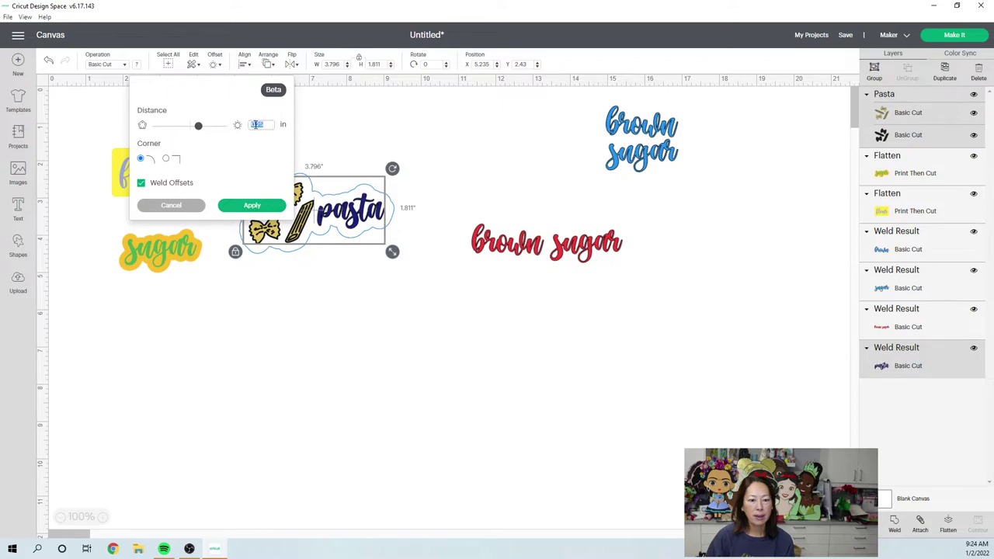
pyautogui.write('0.1')
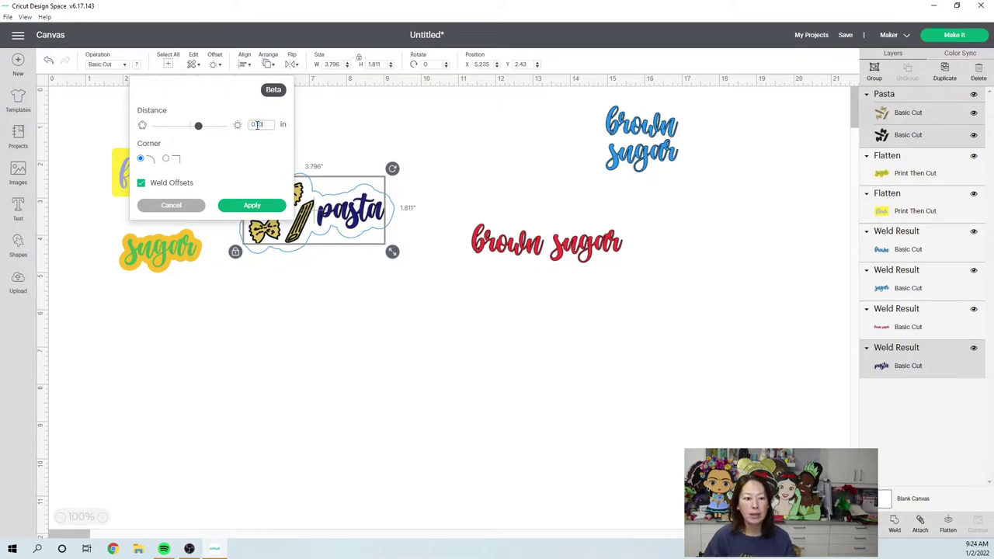
pyautogui.click(194, 127)
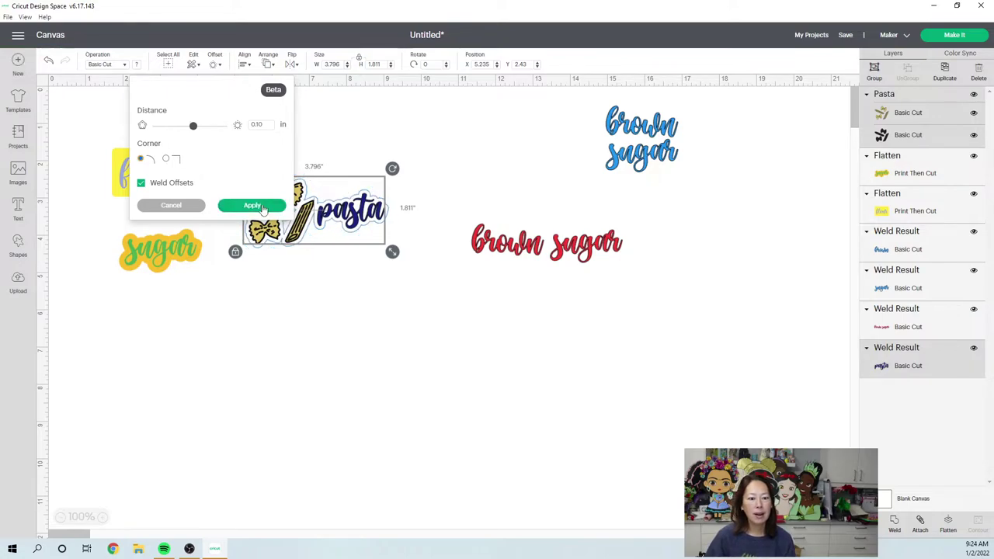
pyautogui.click(264, 208)
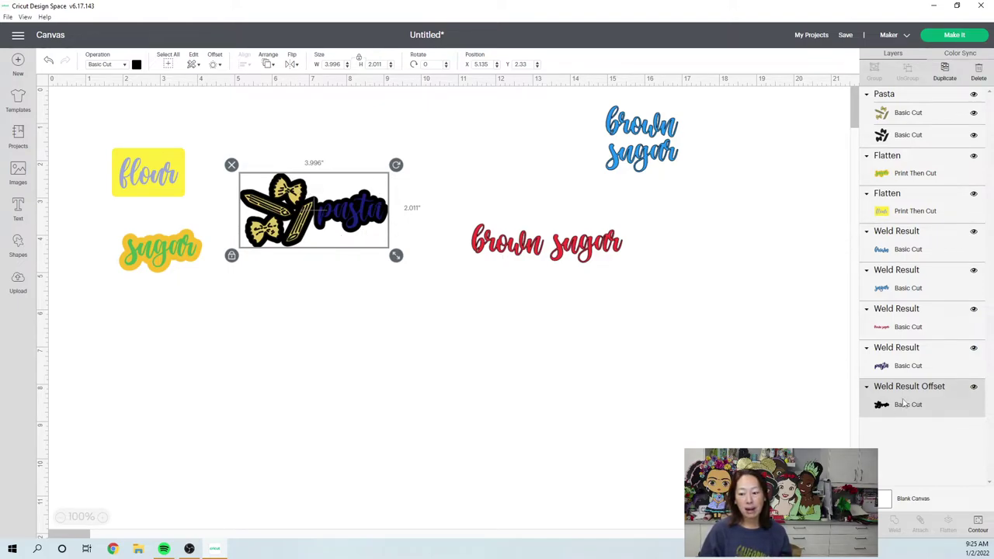
pyautogui.click(977, 525)
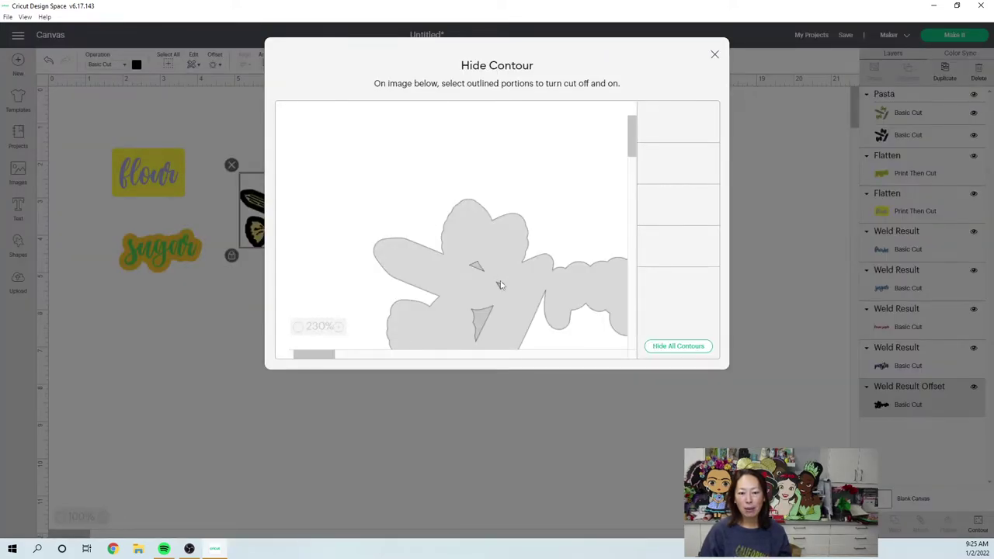
# Hide all inner contours of the pasta outline and close the Hide Contour window
pyautogui.click(678, 346)
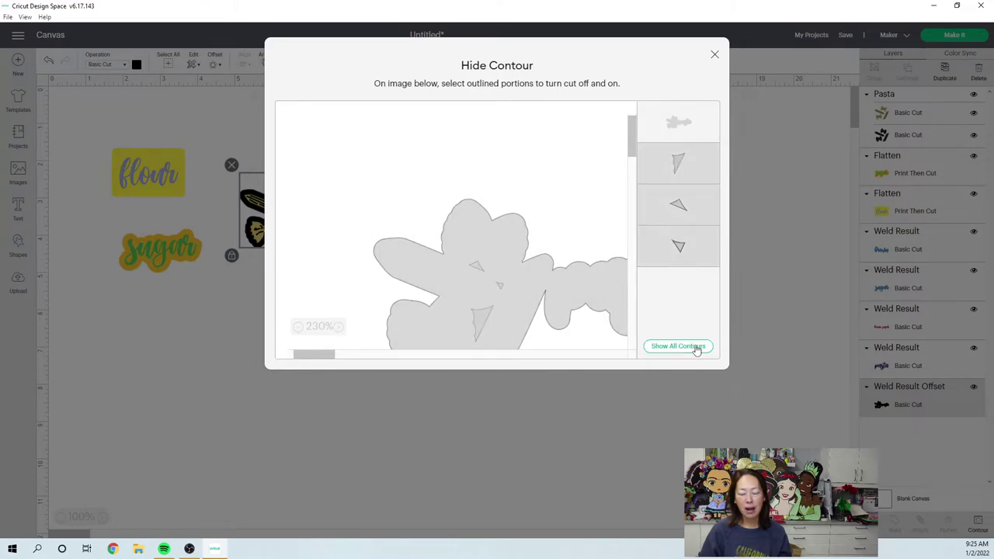
pyautogui.tripleClick(712, 55)
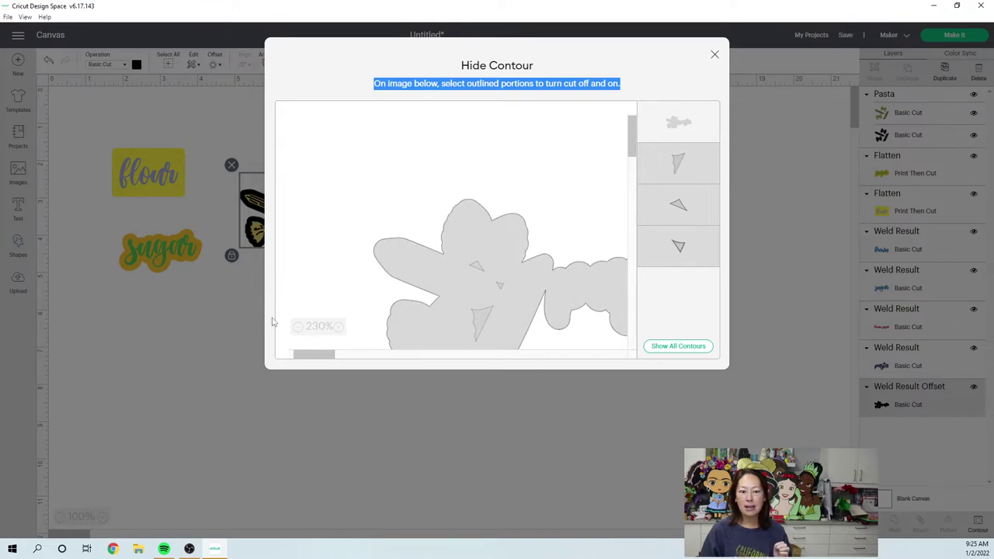
pyautogui.click(712, 58)
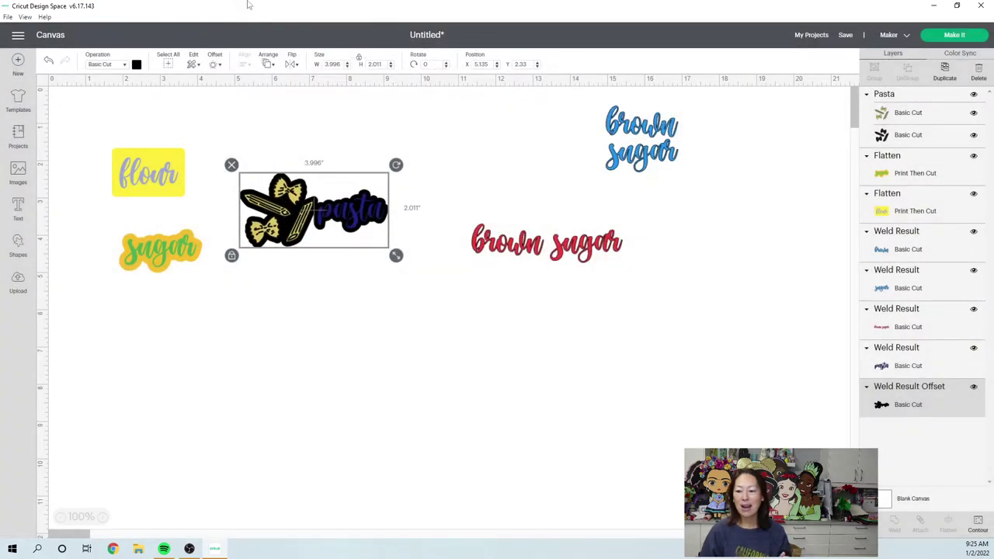
# Change the pasta outline's colour from black to white
pyautogui.click(136, 66)
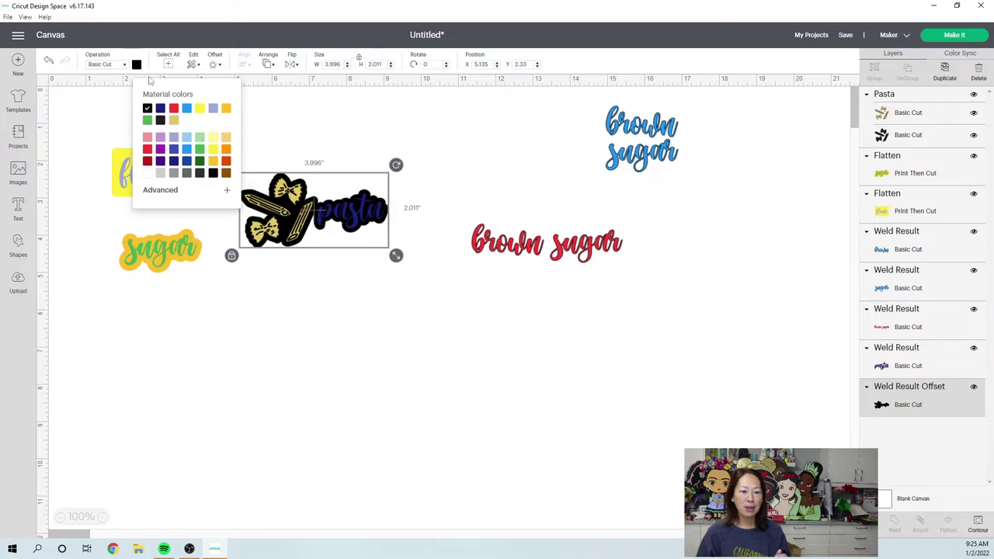
pyautogui.click(337, 375)
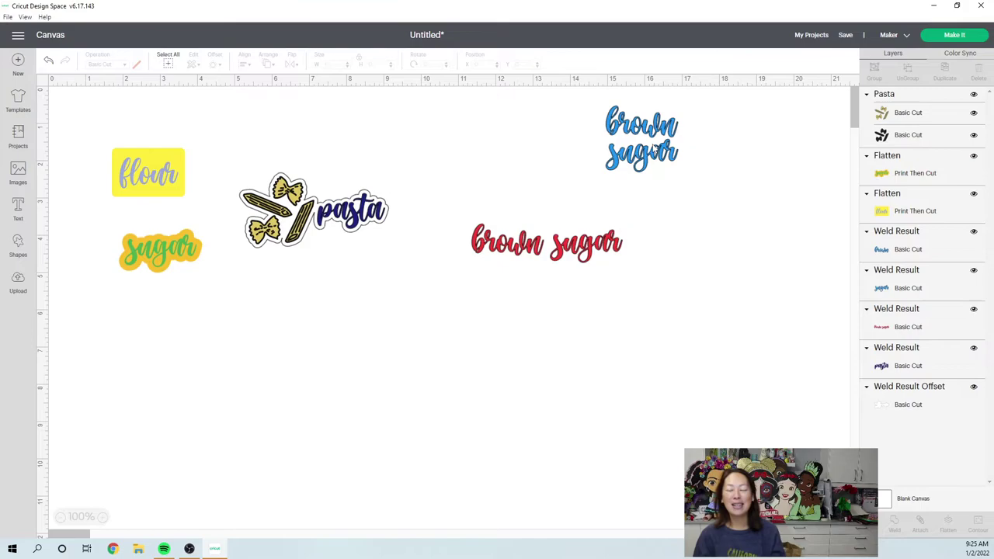
# Select the two blue 'brown' and 'sugar' layers together
pyautogui.click(655, 147)
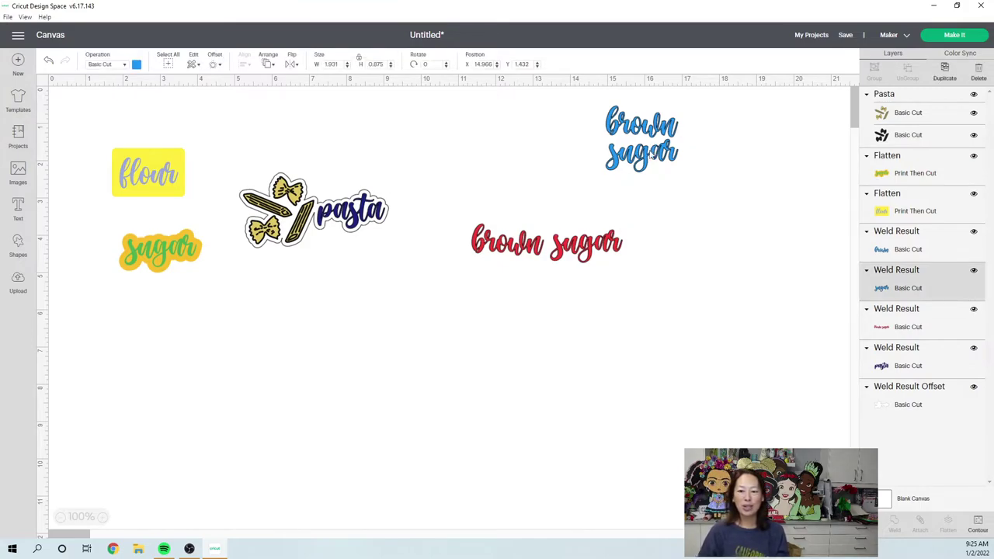
pyautogui.click(717, 211)
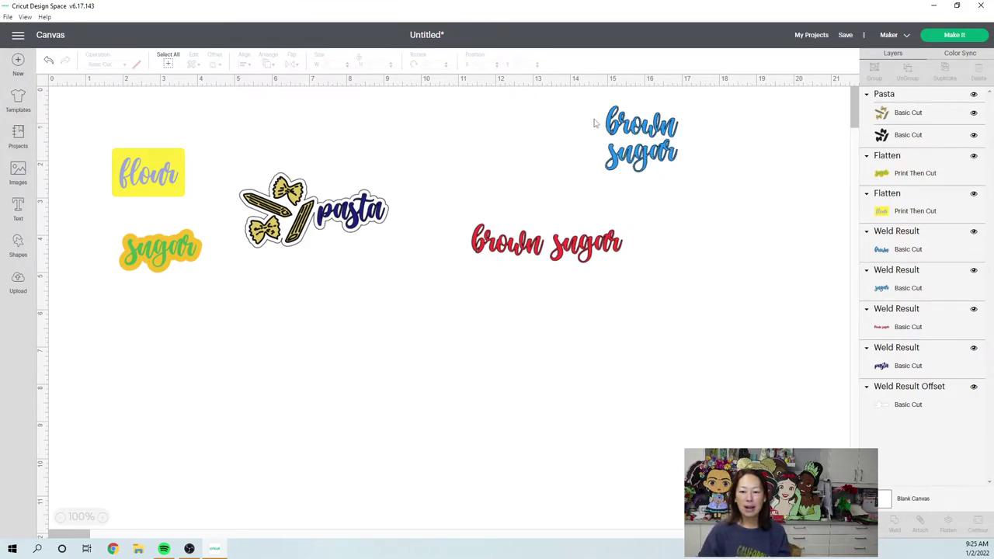
pyautogui.moveTo(588, 109); pyautogui.dragTo(672, 168)
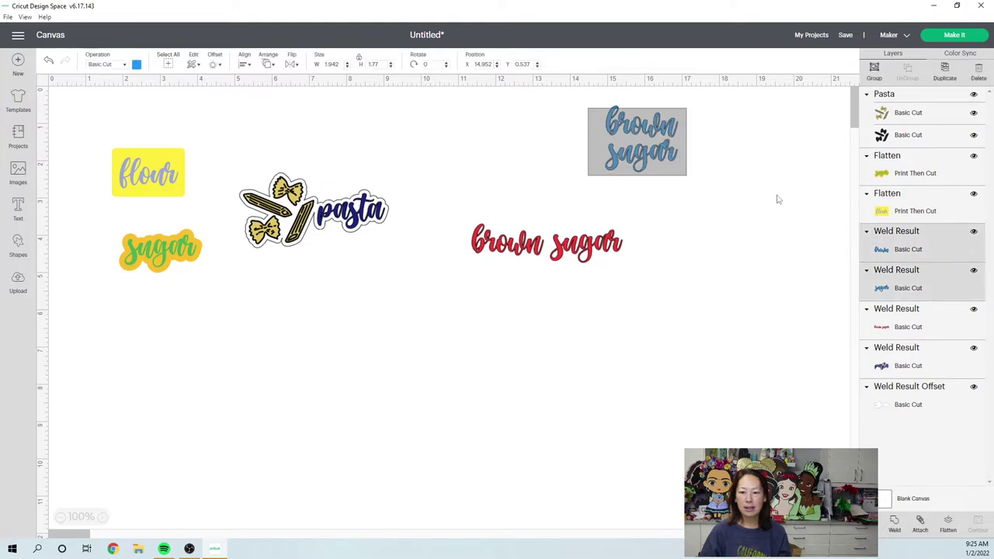
pyautogui.click(772, 195)
pyautogui.moveTo(660, 132)
pyautogui.mouseDown()
pyautogui.moveTo(676, 127)
pyautogui.moveTo(611, 131)
pyautogui.moveTo(665, 134)
pyautogui.mouseUp()
pyautogui.click(702, 197)
pyautogui.moveTo(699, 196); pyautogui.dragTo(602, 106)
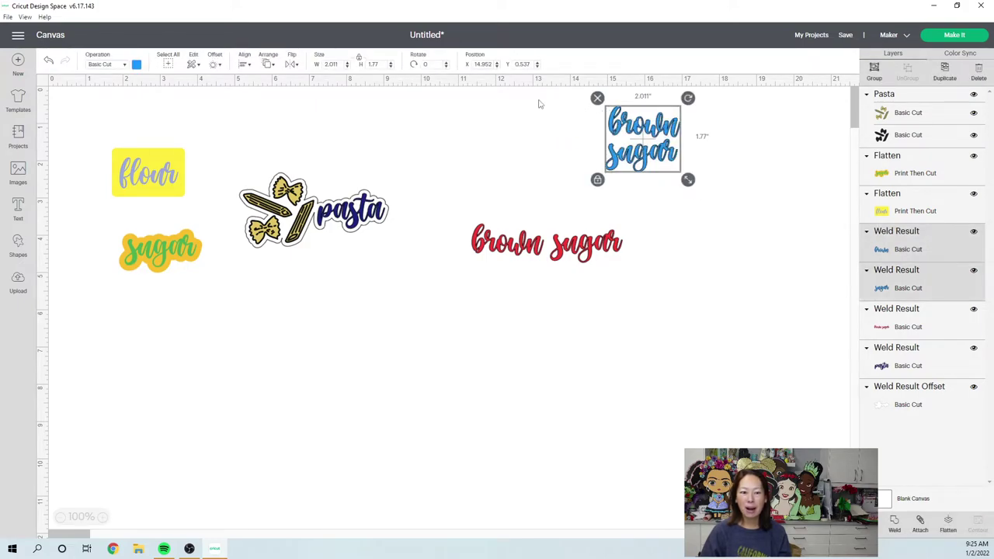
# Centre the two layers horizontally, attach them, and move them above the red brown sugar
pyautogui.click(245, 64)
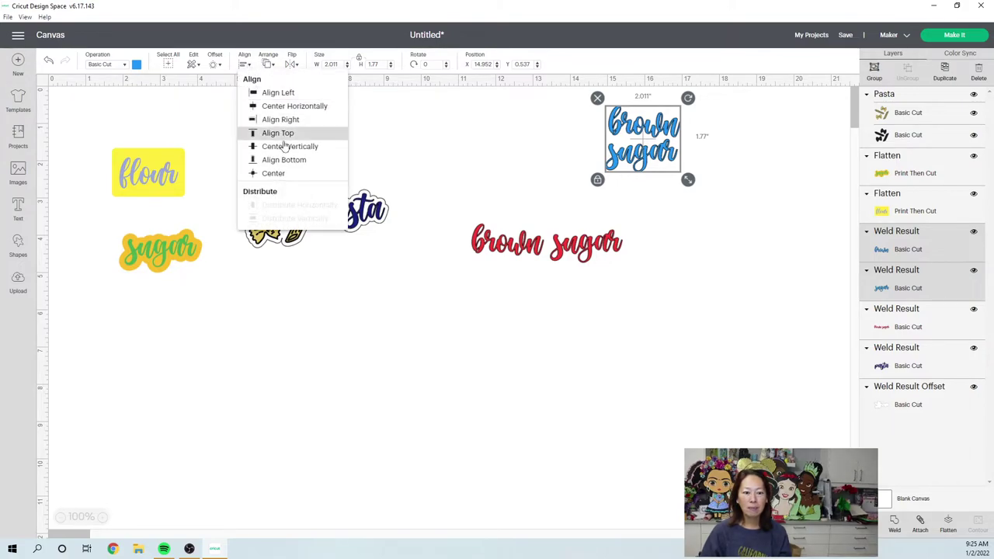
pyautogui.click(281, 109)
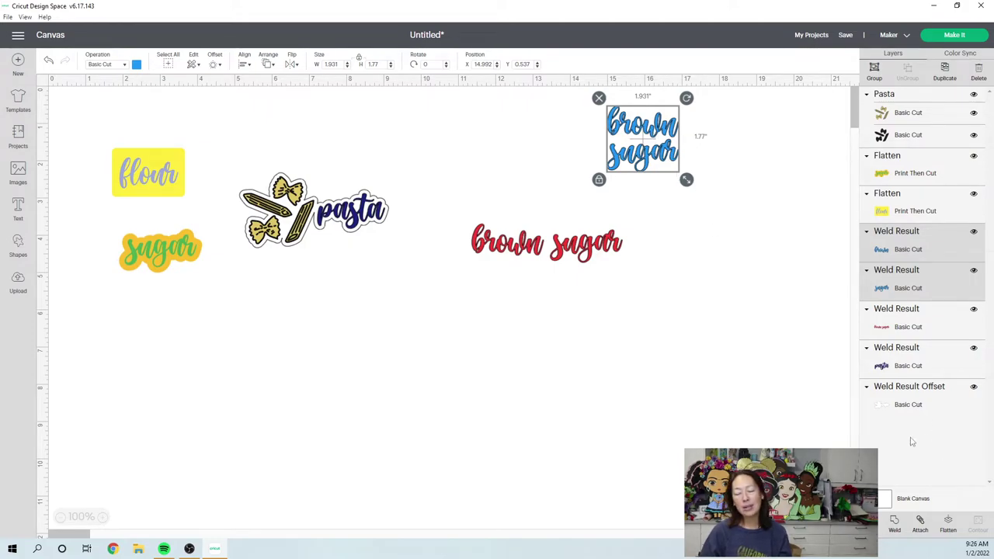
pyautogui.click(921, 525)
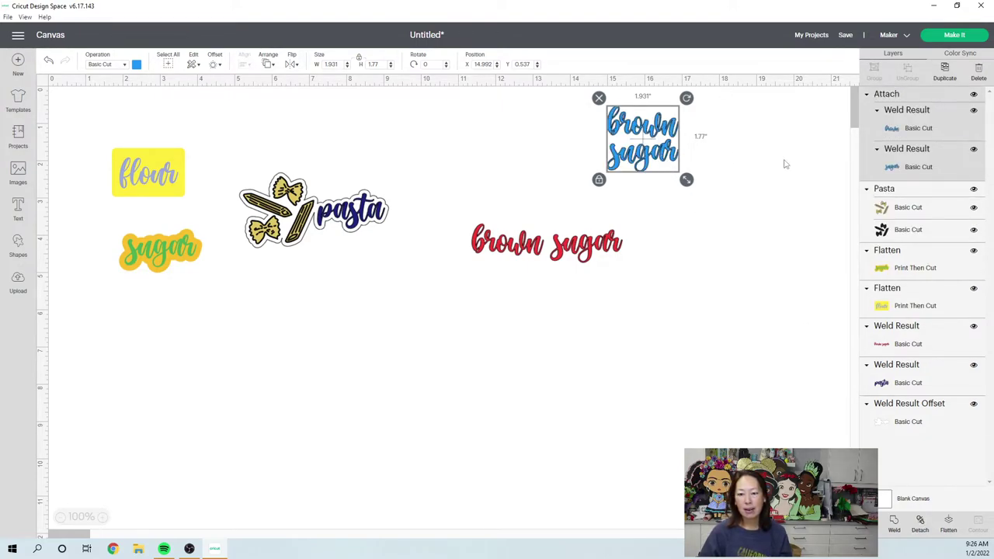
pyautogui.moveTo(643, 138); pyautogui.dragTo(528, 159)
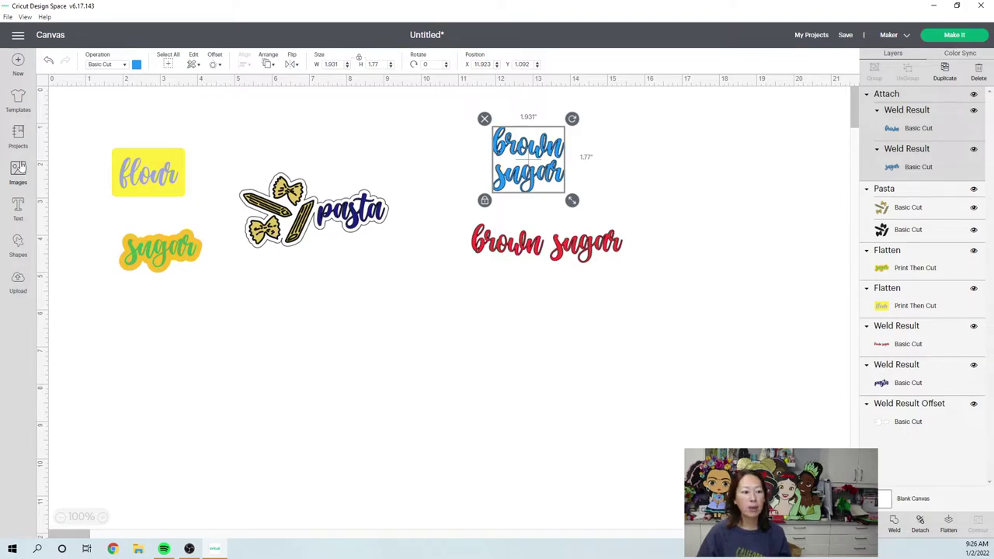
# Add a Decorative Rectangle shape and drag it onto the blue brown sugar
pyautogui.click(18, 246)
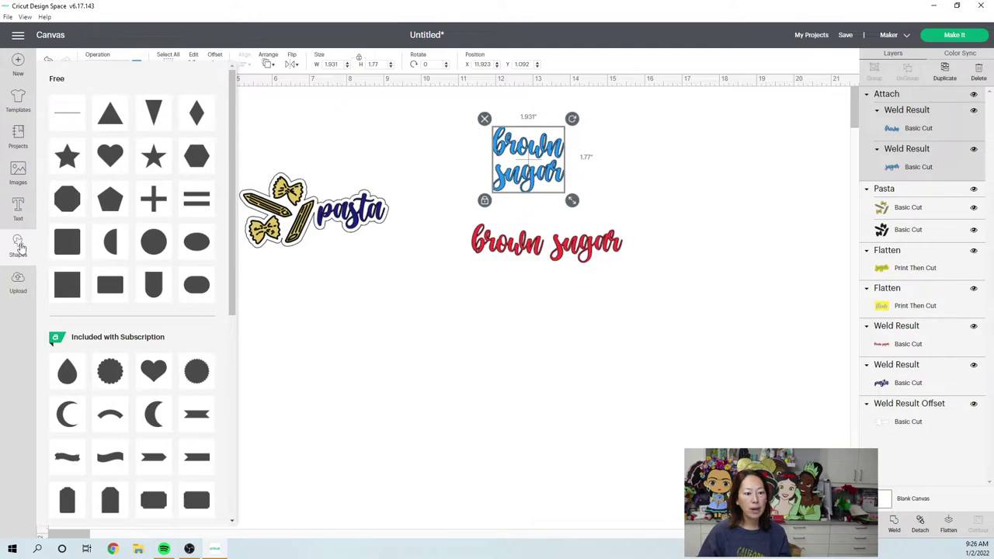
pyautogui.scroll(-4, 154, 285)
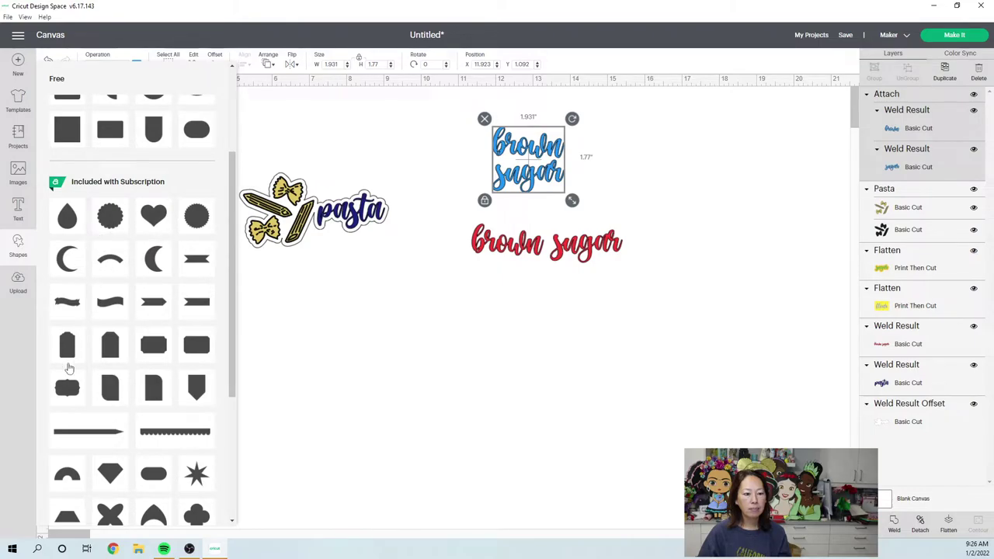
pyautogui.click(336, 255)
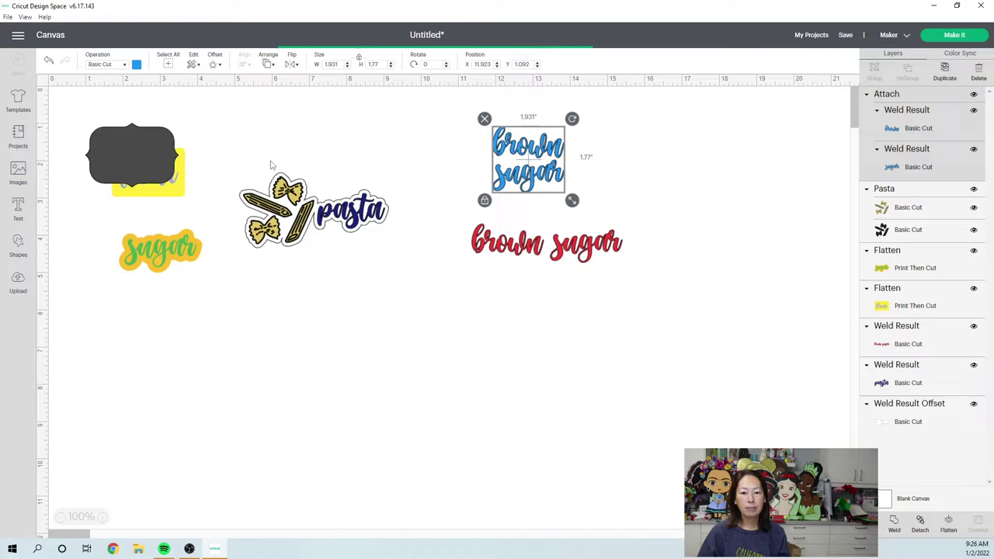
pyautogui.moveTo(210, 163); pyautogui.dragTo(598, 216)
# Resize the decorative rectangle to 4 inches wide and move it right of the text
pyautogui.moveTo(563, 184); pyautogui.dragTo(555, 180)
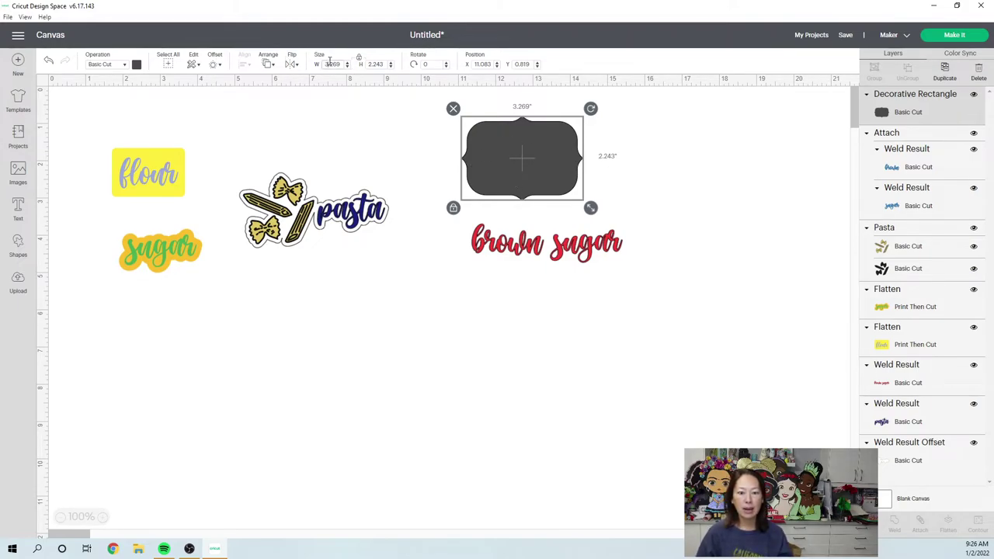
pyautogui.write('4')
pyautogui.press('Tab')
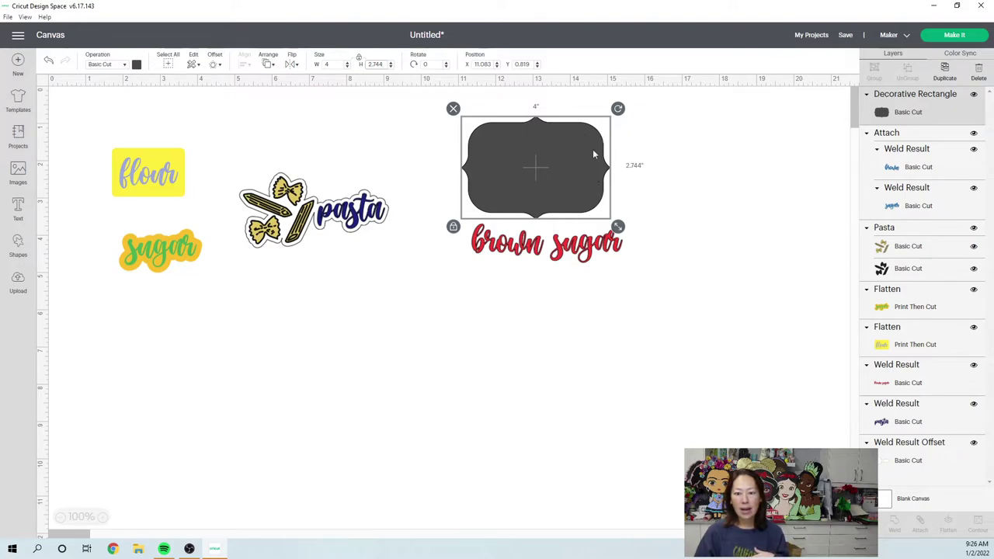
pyautogui.moveTo(575, 159); pyautogui.dragTo(719, 164)
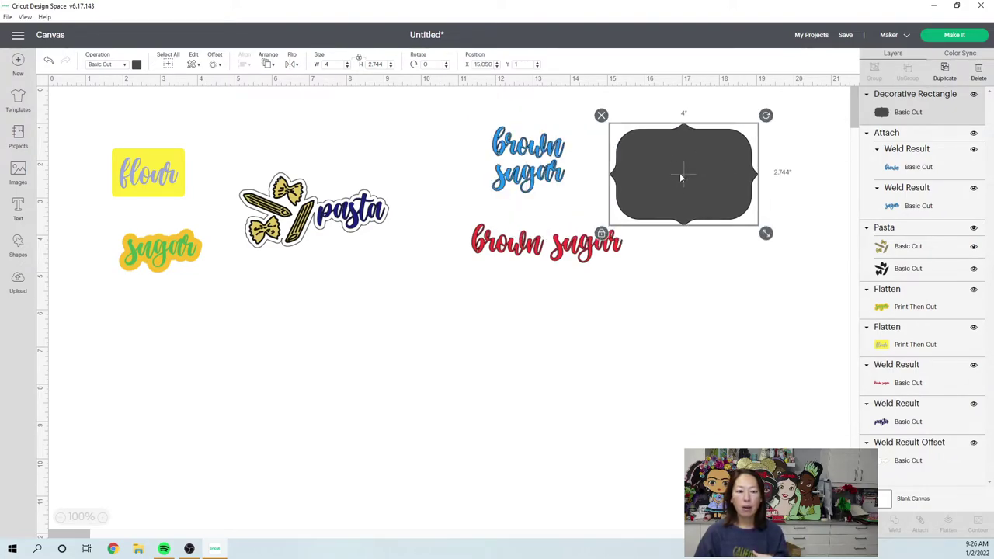
# Send the rectangle to the back and centre the blue brown sugar text on it
pyautogui.click(270, 65)
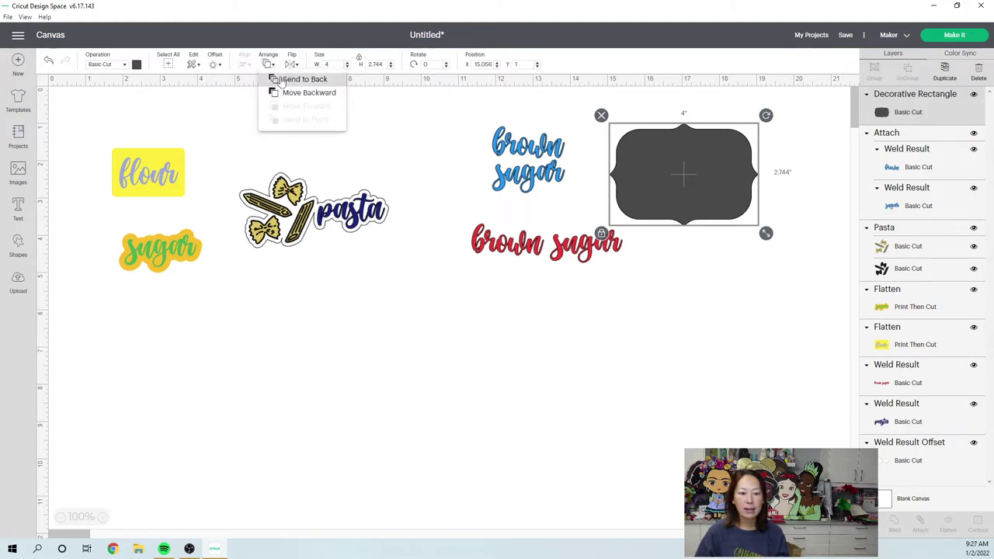
pyautogui.click(284, 80)
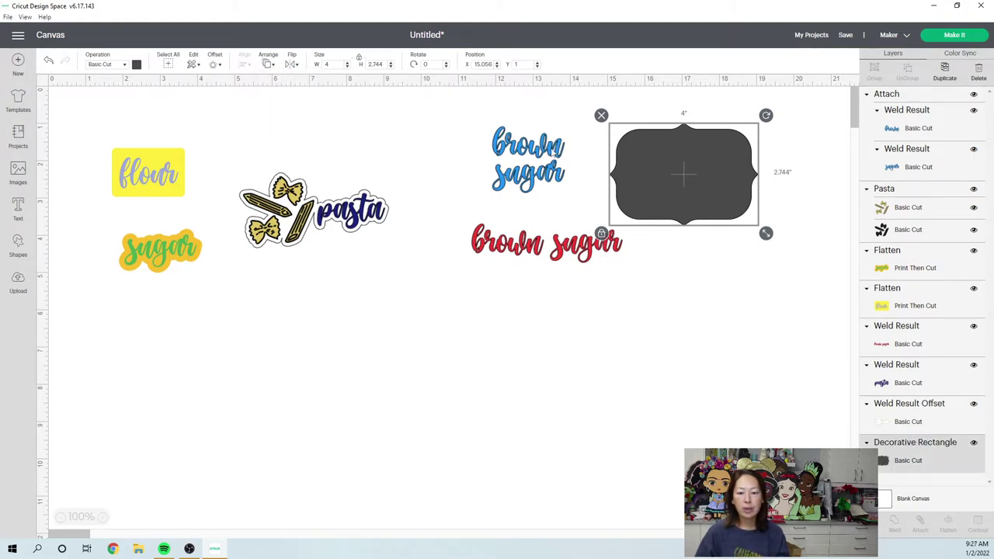
pyautogui.moveTo(557, 152); pyautogui.dragTo(733, 194)
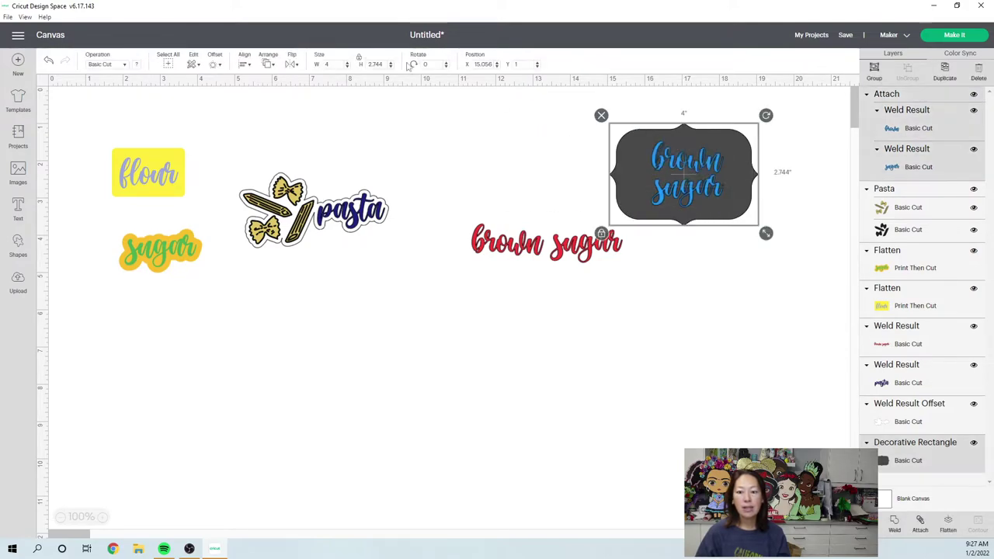
pyautogui.click(245, 65)
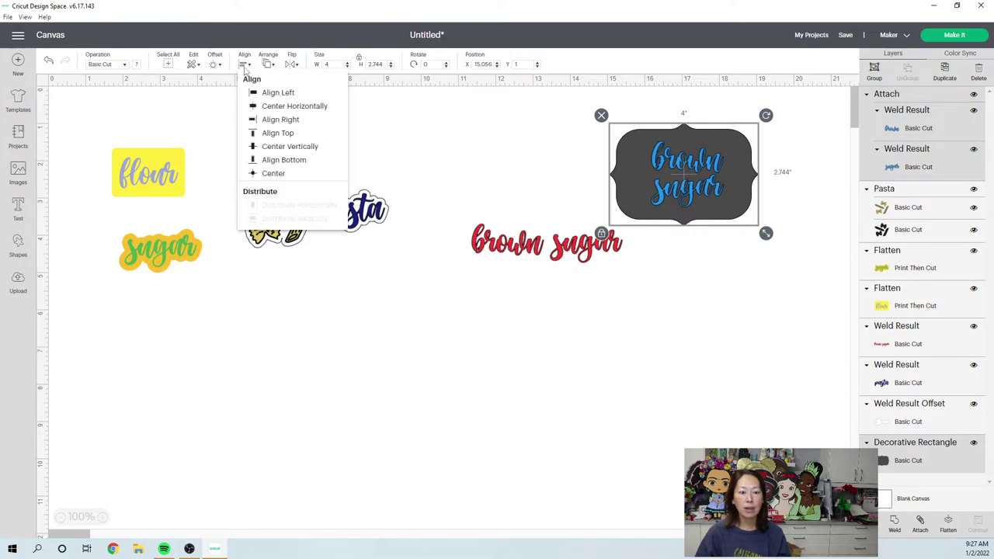
pyautogui.click(272, 172)
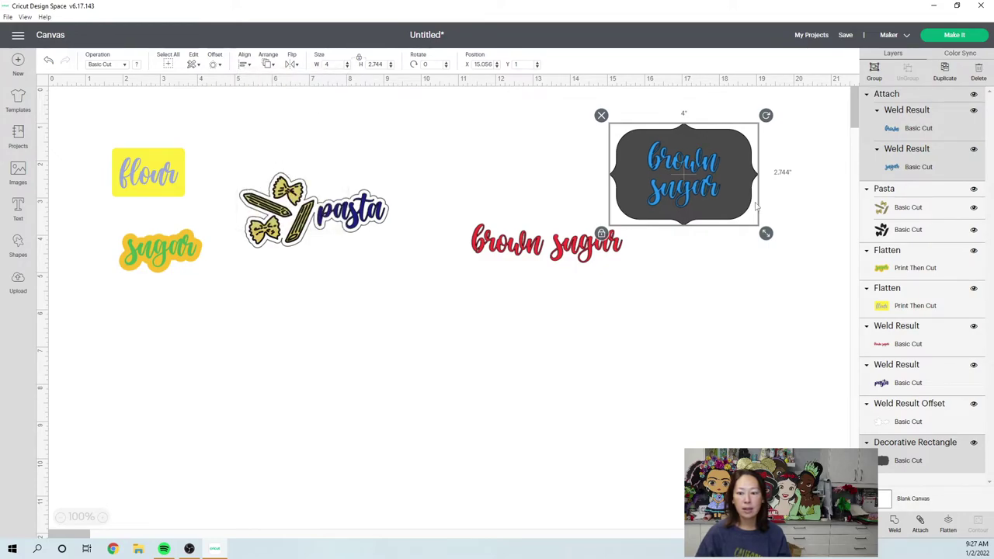
# Fill the decorative rectangle with lavender
pyautogui.click(796, 208)
pyautogui.click(744, 142)
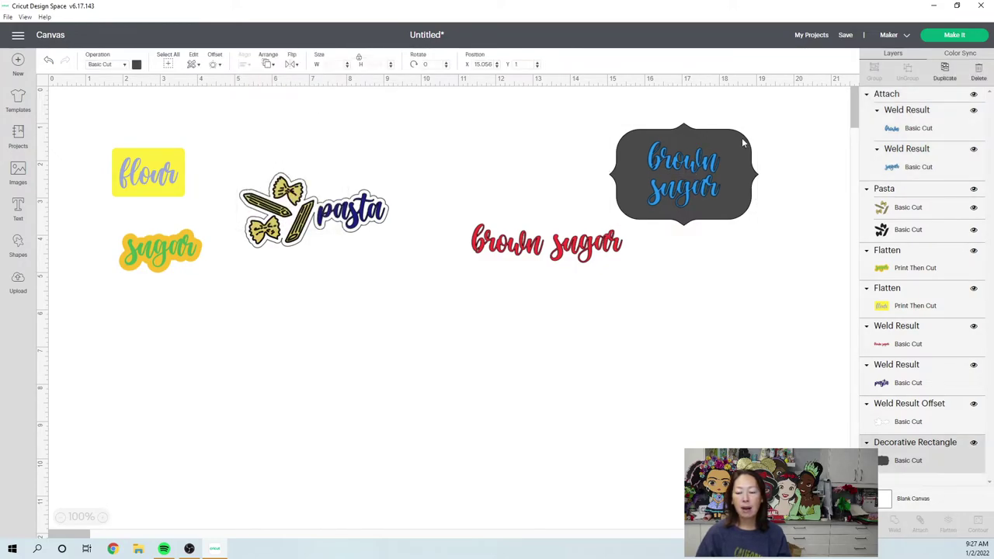
pyautogui.click(137, 66)
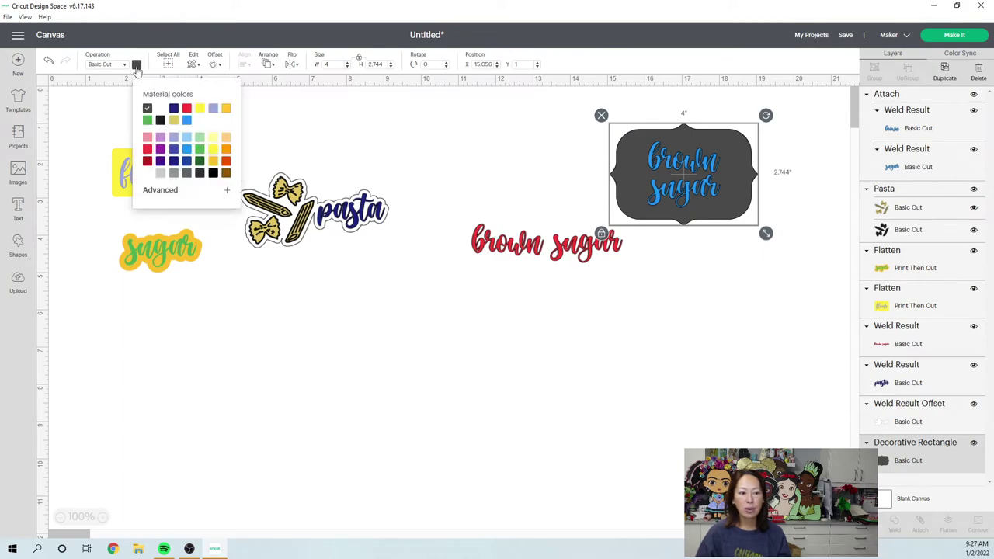
pyautogui.click(160, 138)
pyautogui.click(664, 350)
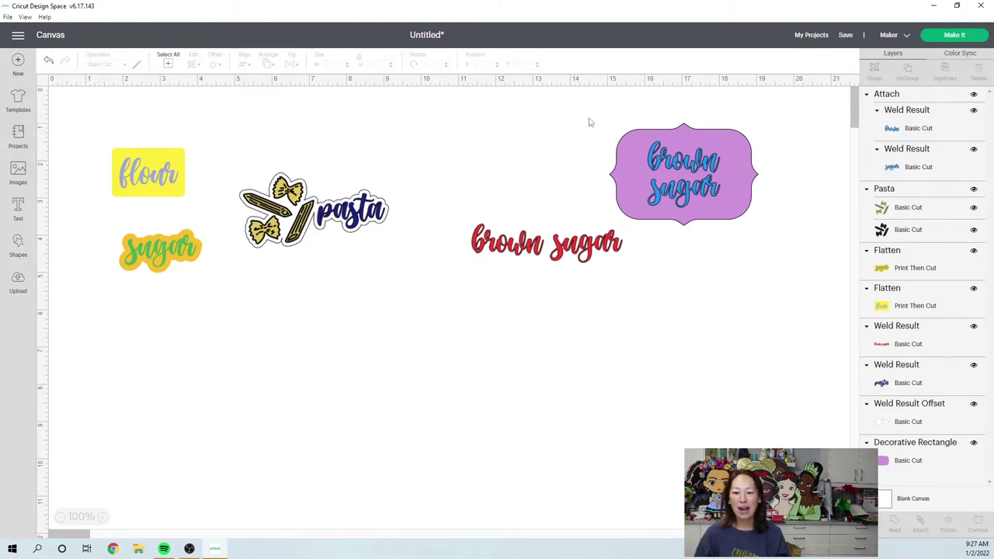
# Shift the red brown sugar text down-left and add a rounded gift tag shape beside it
pyautogui.click(529, 247)
pyautogui.moveTo(530, 251); pyautogui.dragTo(414, 307)
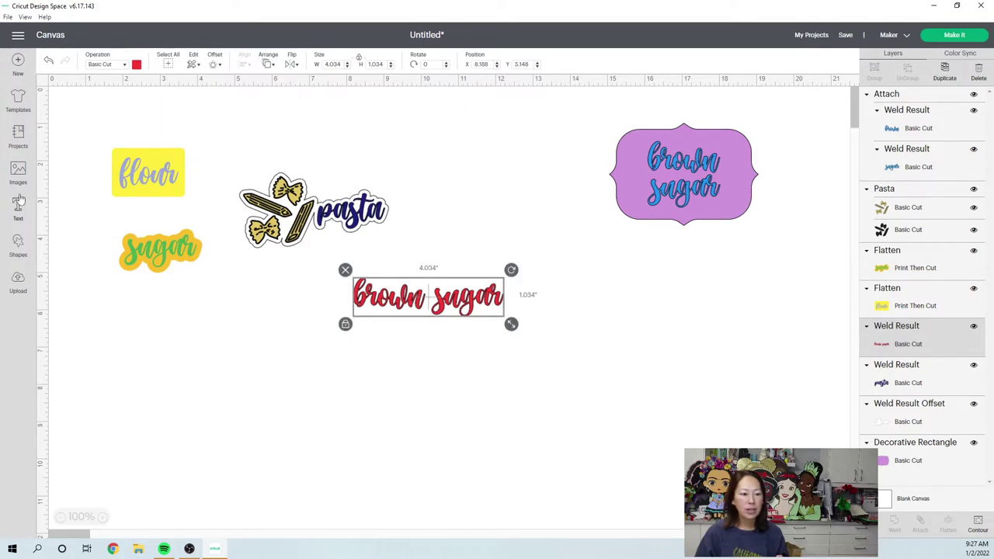
pyautogui.click(18, 246)
pyautogui.scroll(-2, 109, 317)
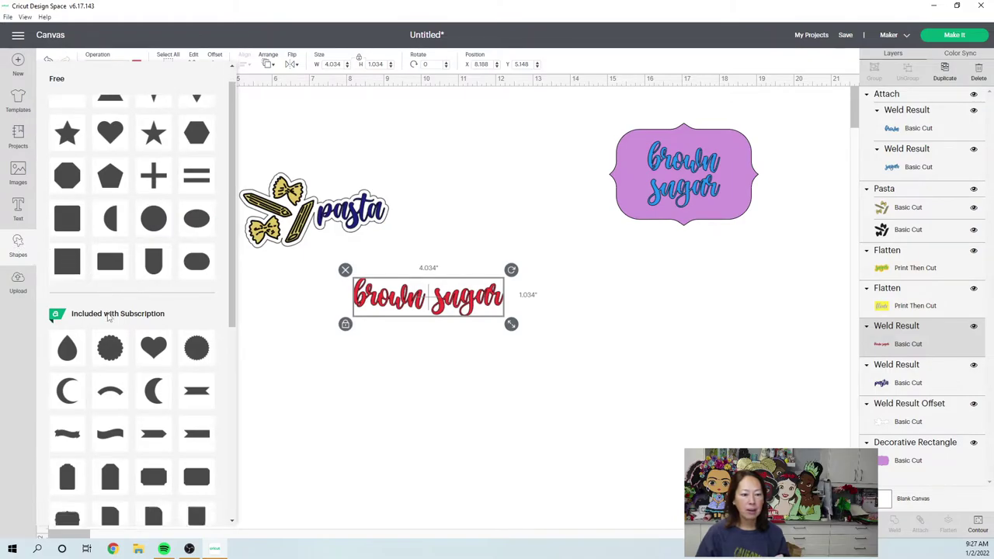
pyautogui.scroll(-5, 108, 317)
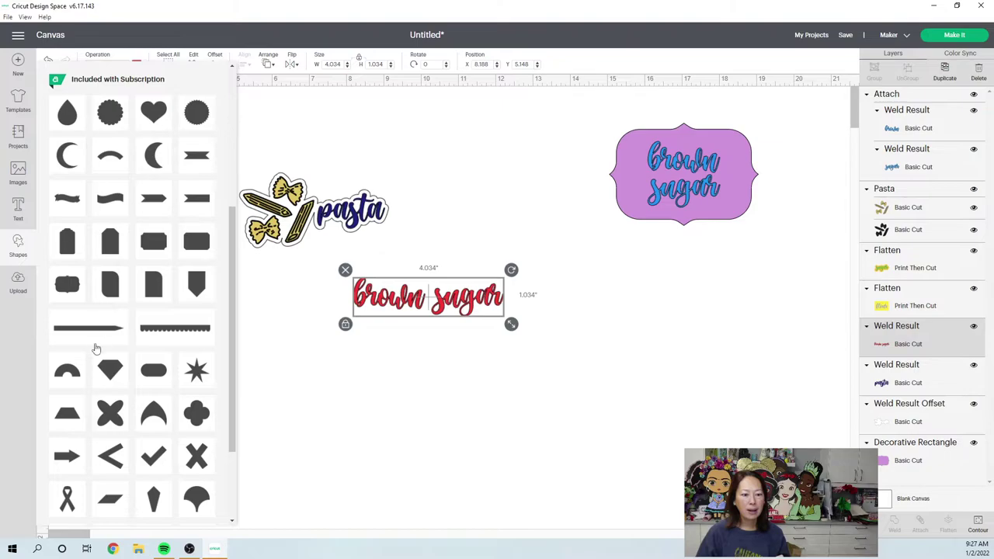
pyautogui.scroll(-1, 94, 349)
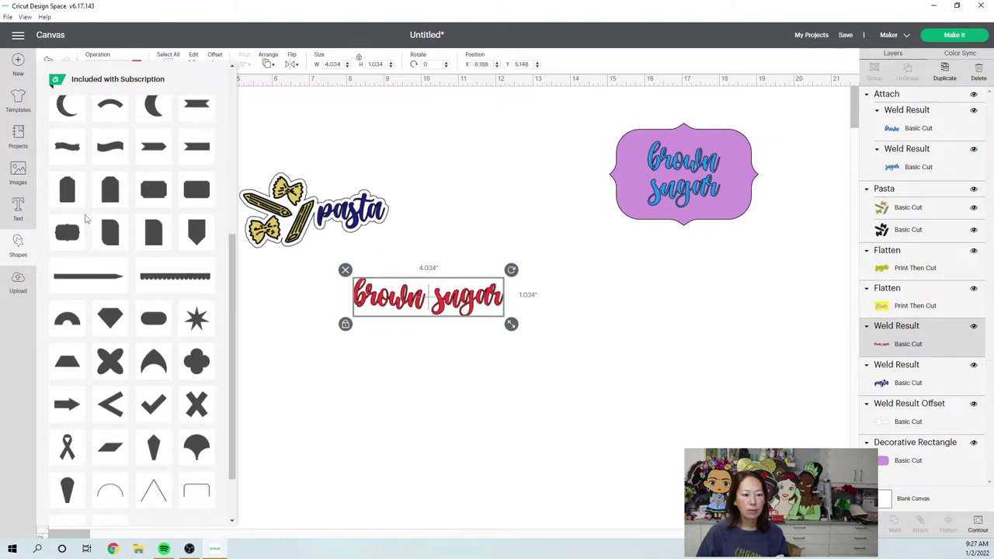
pyautogui.press('Escape')
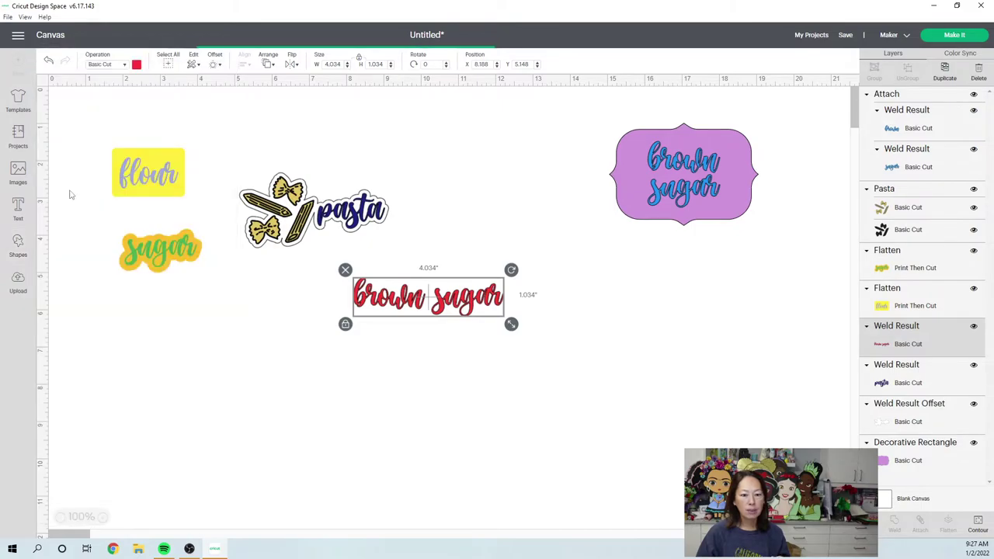
pyautogui.click(134, 185)
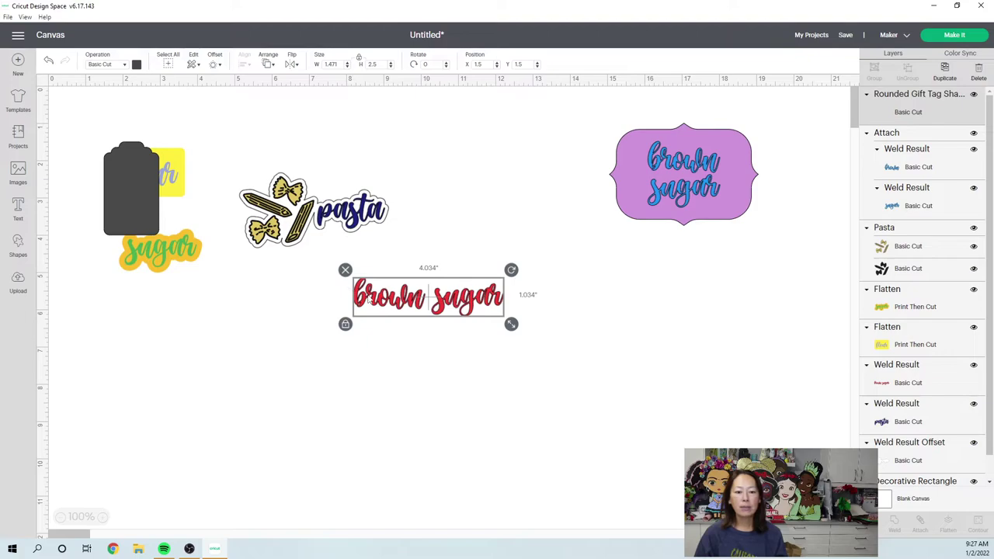
pyautogui.moveTo(414, 323); pyautogui.dragTo(322, 309)
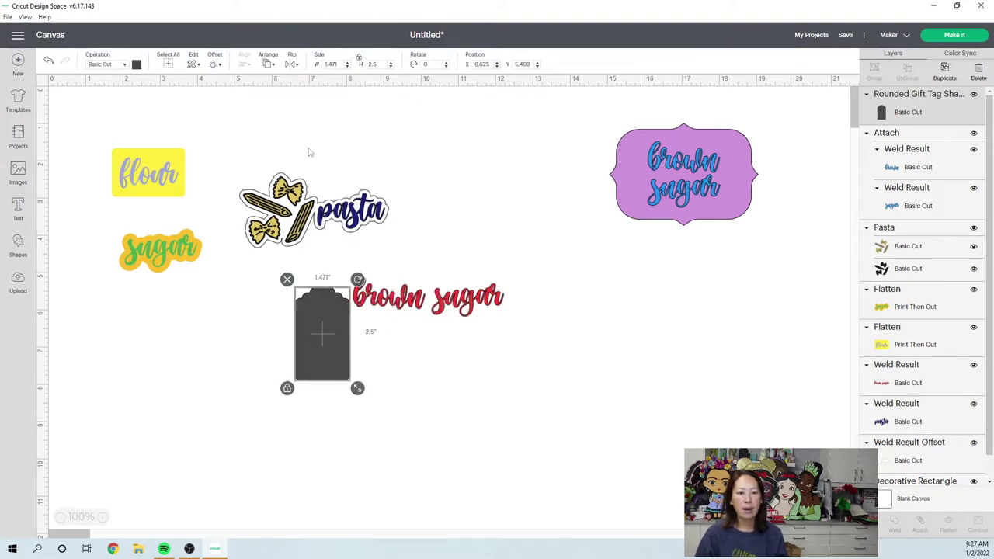
# Rotate the gift tag 90 degrees and enlarge it over the red text
pyautogui.click(437, 65)
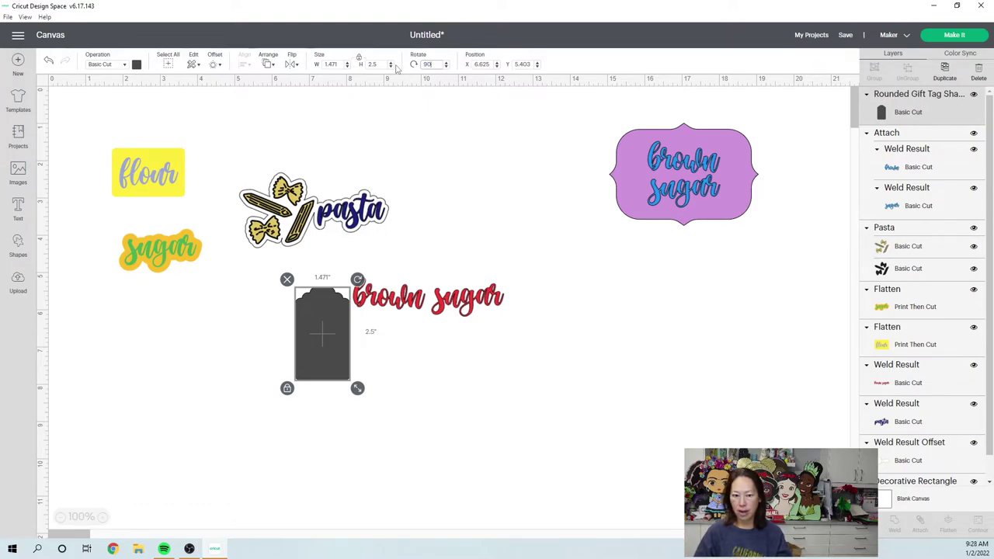
pyautogui.write('90')
pyautogui.press('Return')
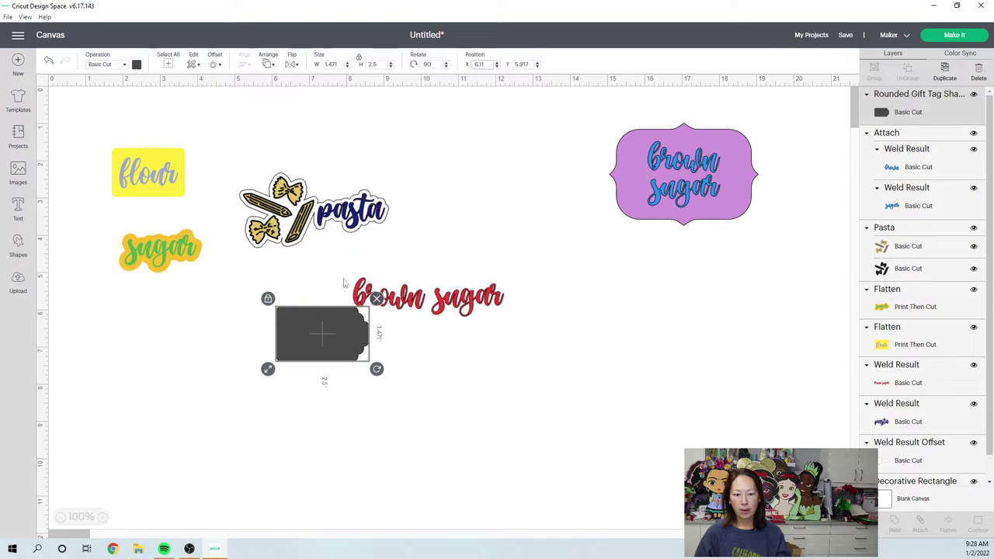
pyautogui.moveTo(350, 323); pyautogui.dragTo(423, 297)
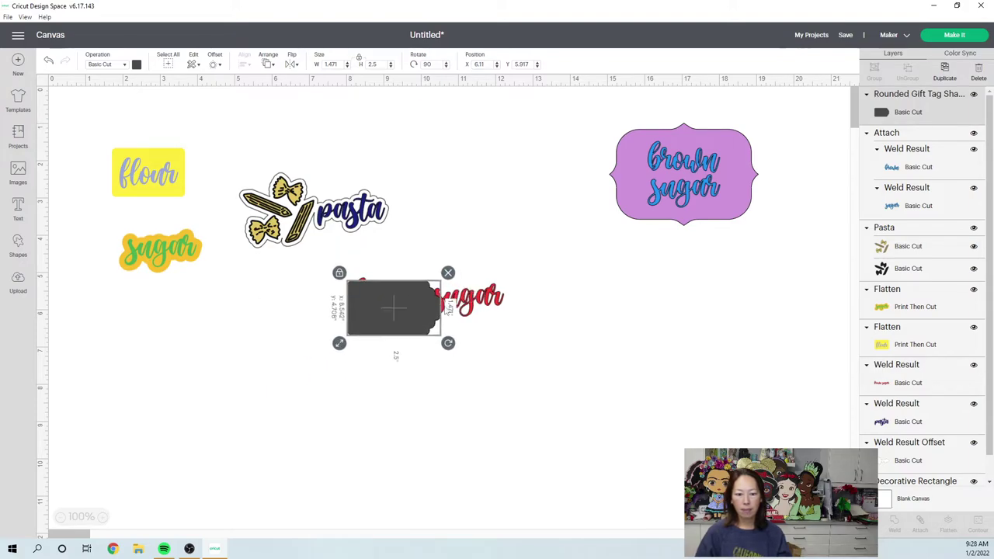
pyautogui.moveTo(394, 330); pyautogui.dragTo(395, 330)
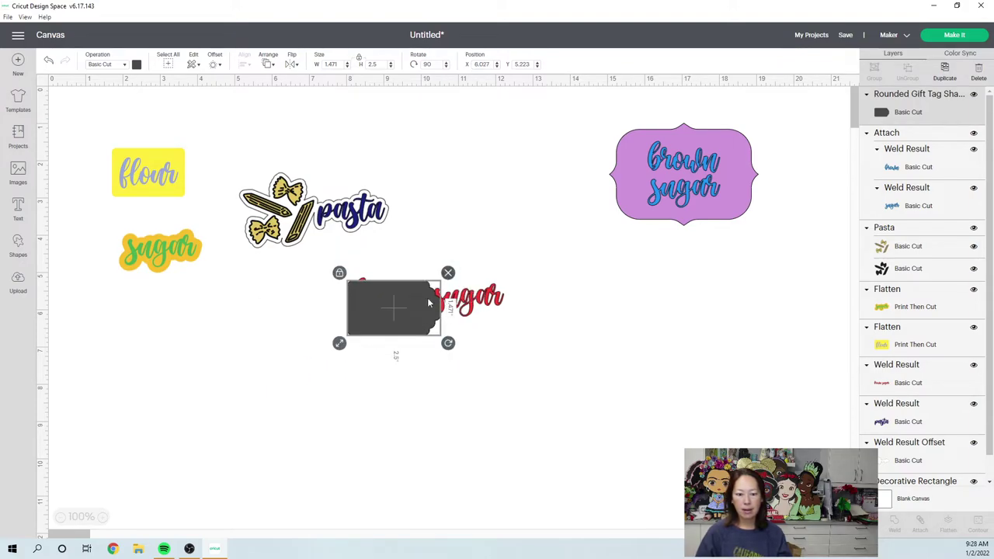
pyautogui.moveTo(339, 344); pyautogui.dragTo(247, 374)
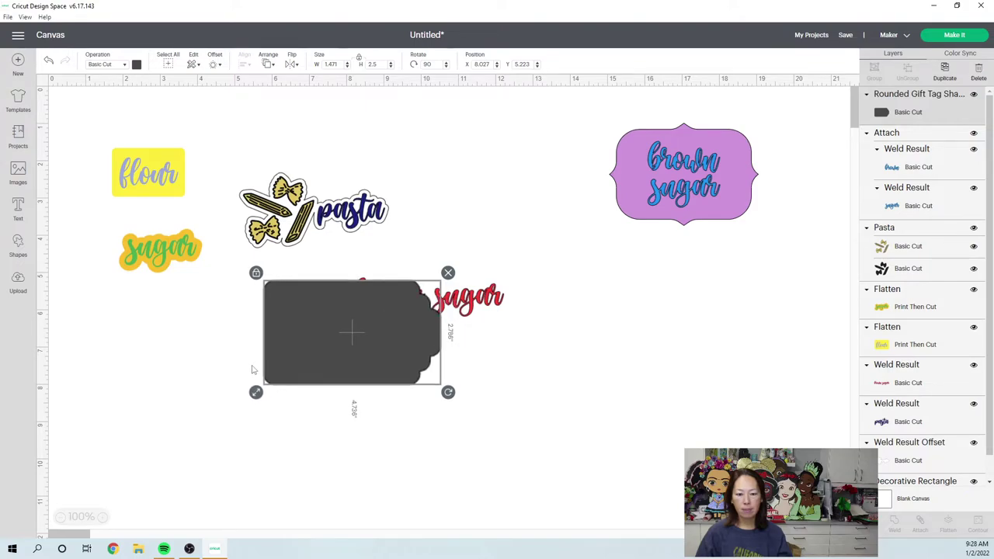
pyautogui.moveTo(351, 344); pyautogui.dragTo(424, 322)
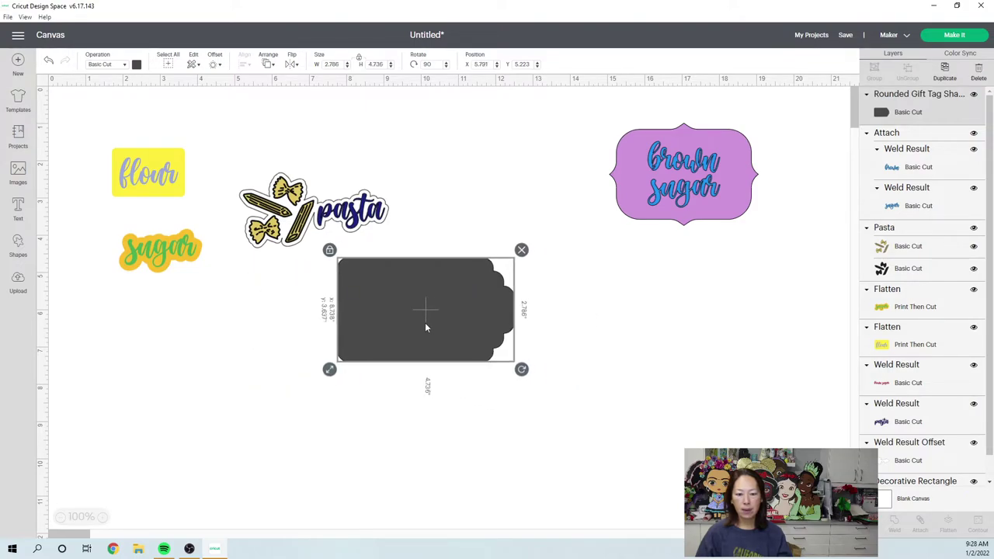
# Send the gift tag to the back and centre the red text on it
pyautogui.click(270, 65)
pyautogui.click(304, 79)
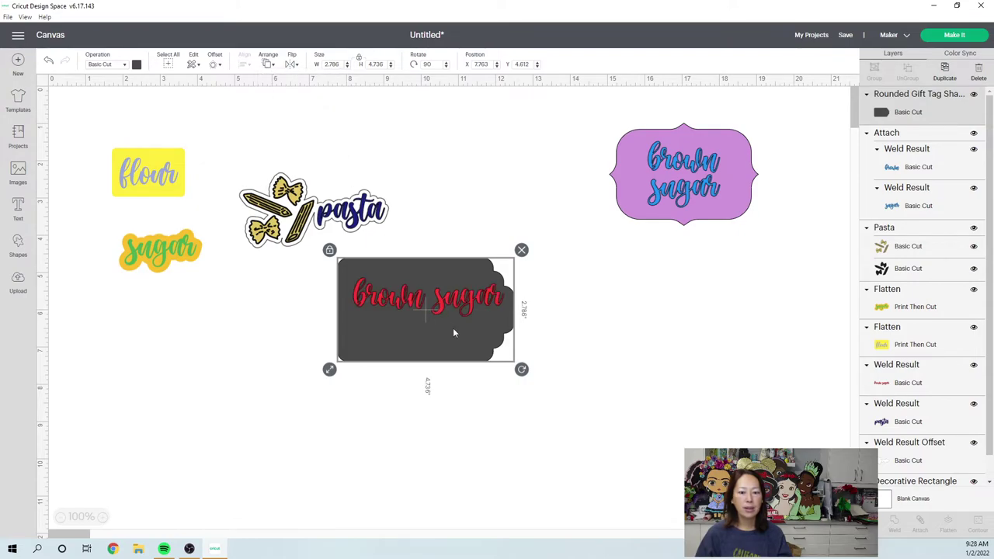
pyautogui.click(450, 304)
pyautogui.click(555, 402)
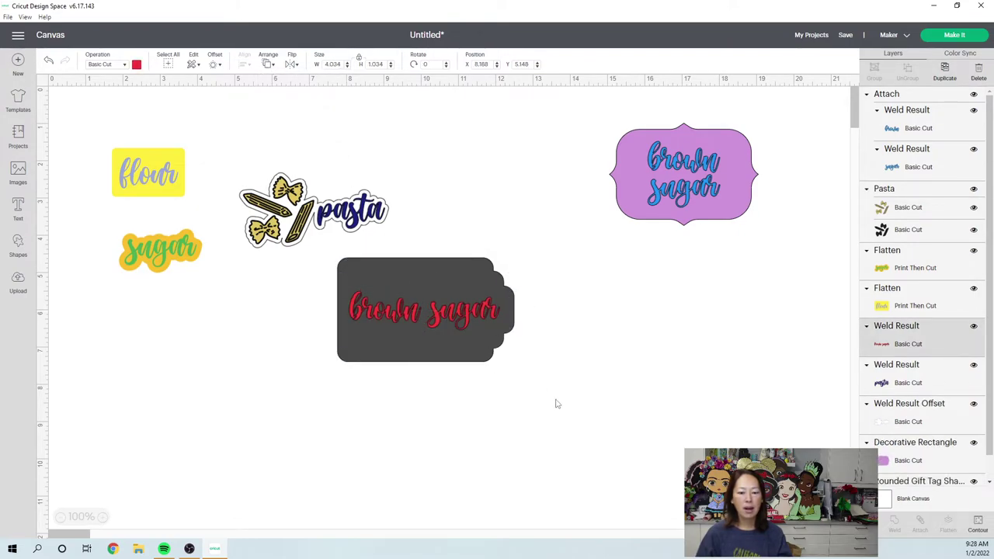
pyautogui.moveTo(555, 401); pyautogui.dragTo(402, 290)
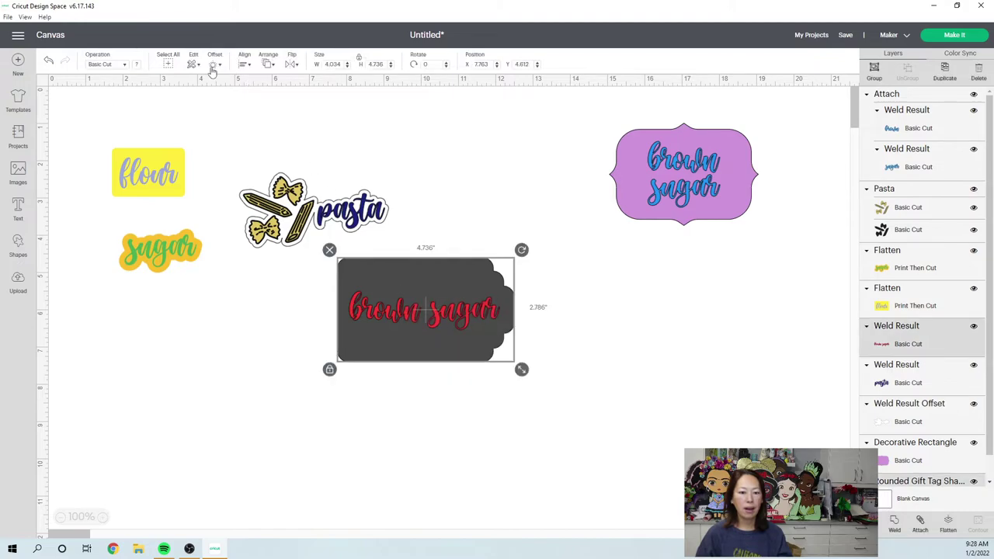
pyautogui.click(248, 66)
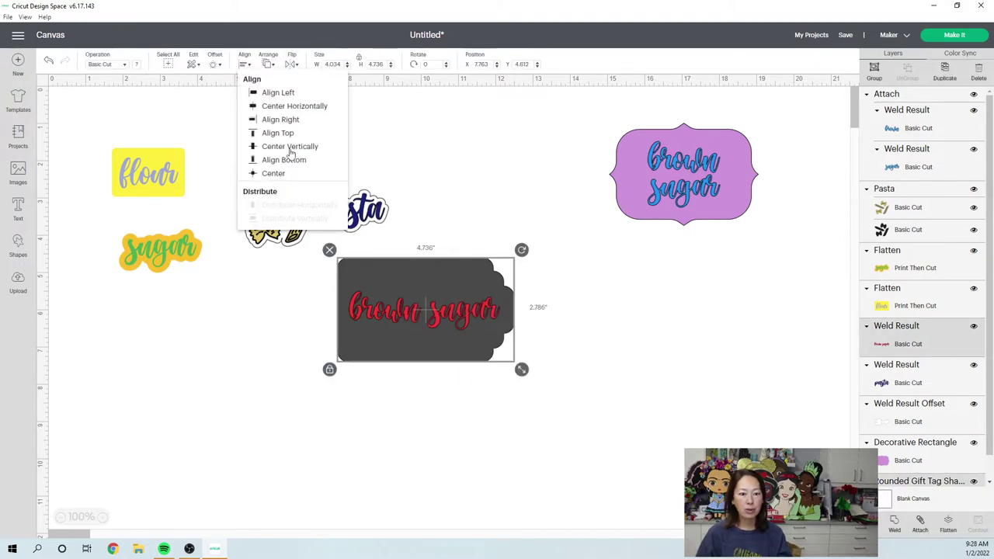
pyautogui.click(287, 173)
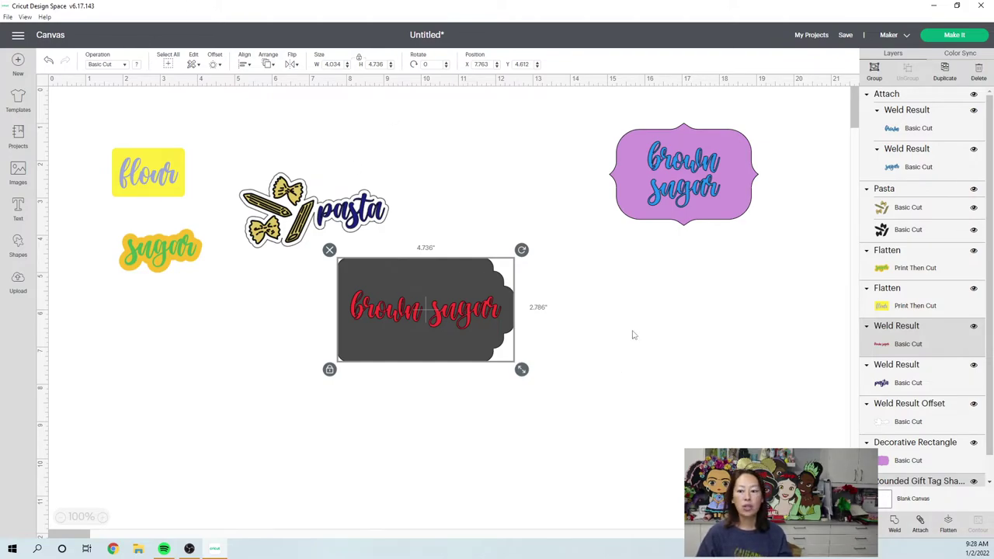
# Recolour the gift tag light blue
pyautogui.click(465, 271)
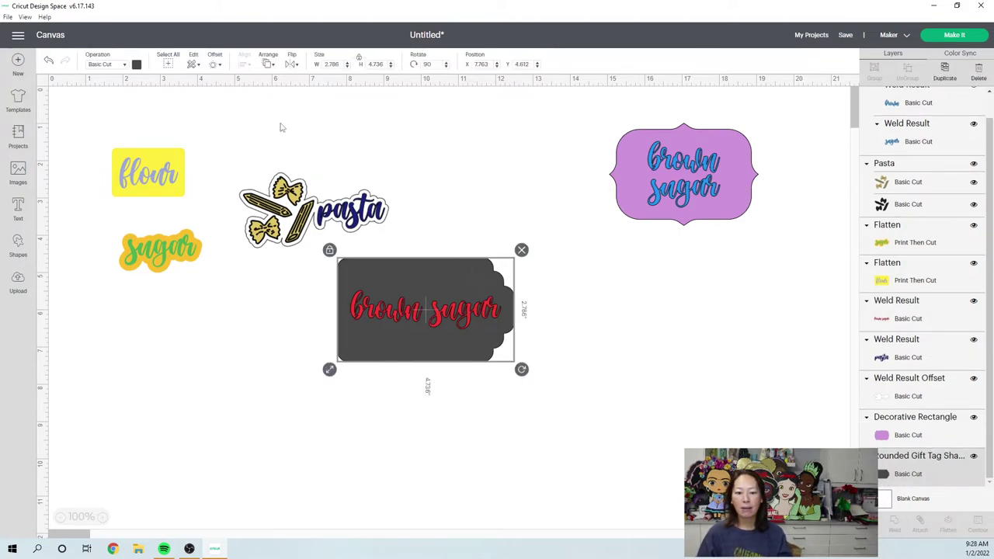
pyautogui.click(136, 66)
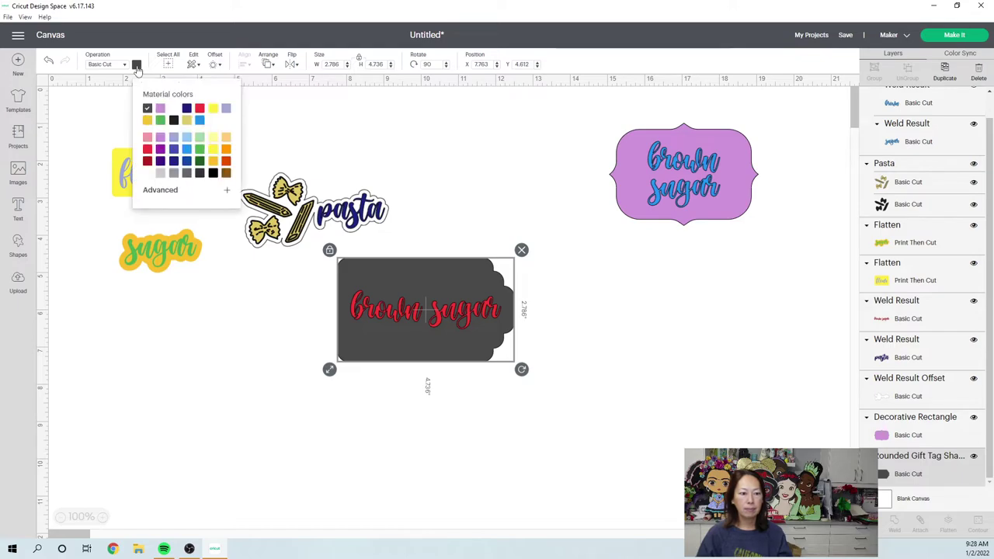
pyautogui.click(186, 138)
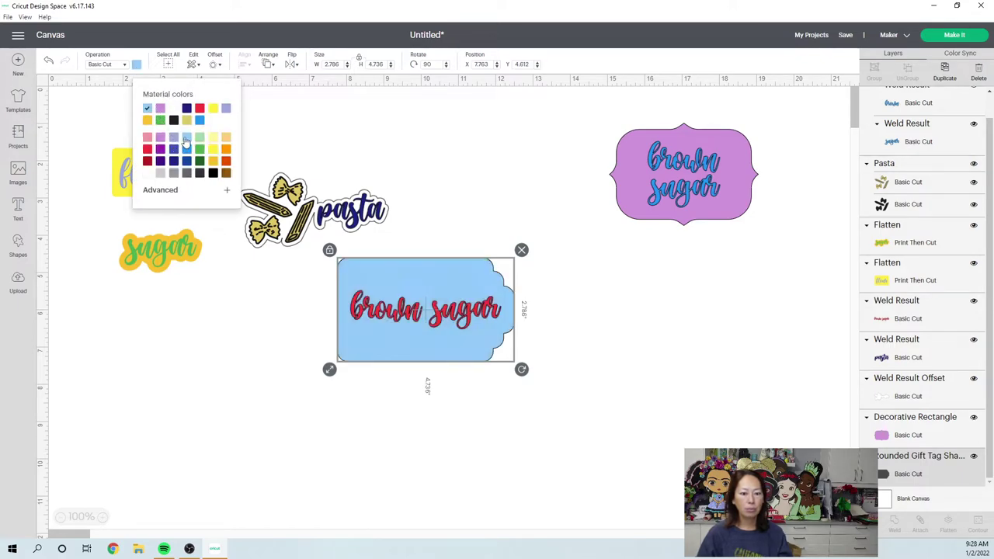
pyautogui.click(638, 393)
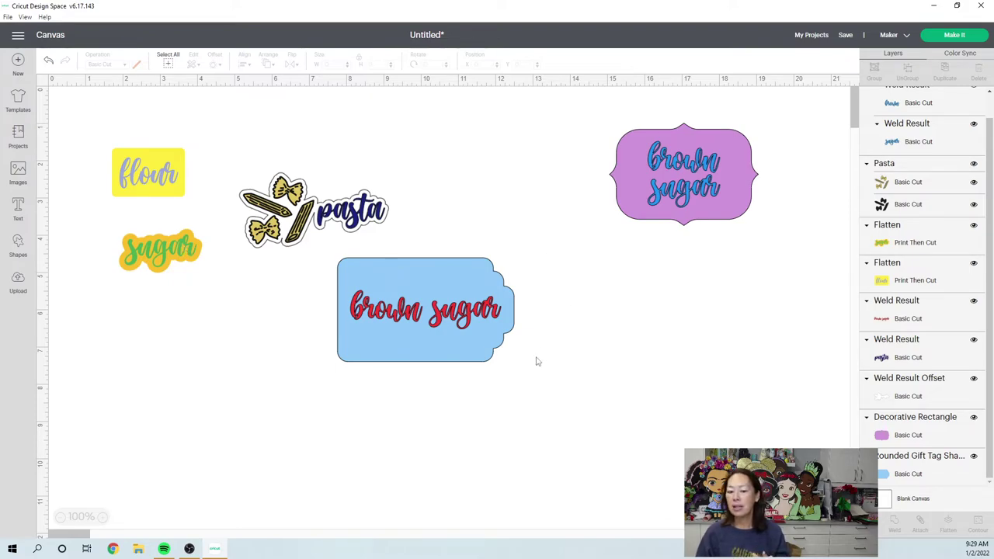
pyautogui.click(935, 396)
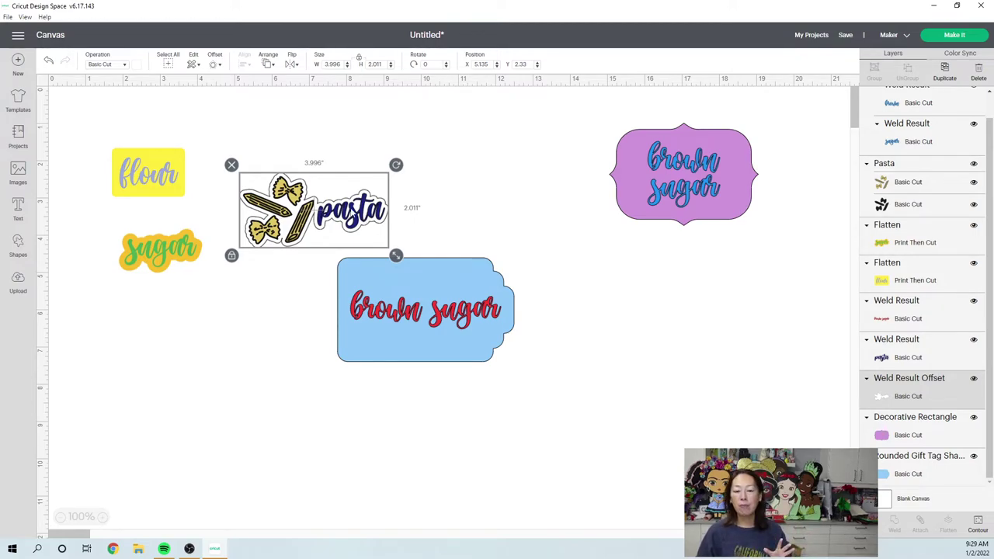
# Flatten the blue tag and its text into one print image
pyautogui.click(441, 212)
pyautogui.moveTo(562, 367); pyautogui.dragTo(373, 289)
pyautogui.click(948, 527)
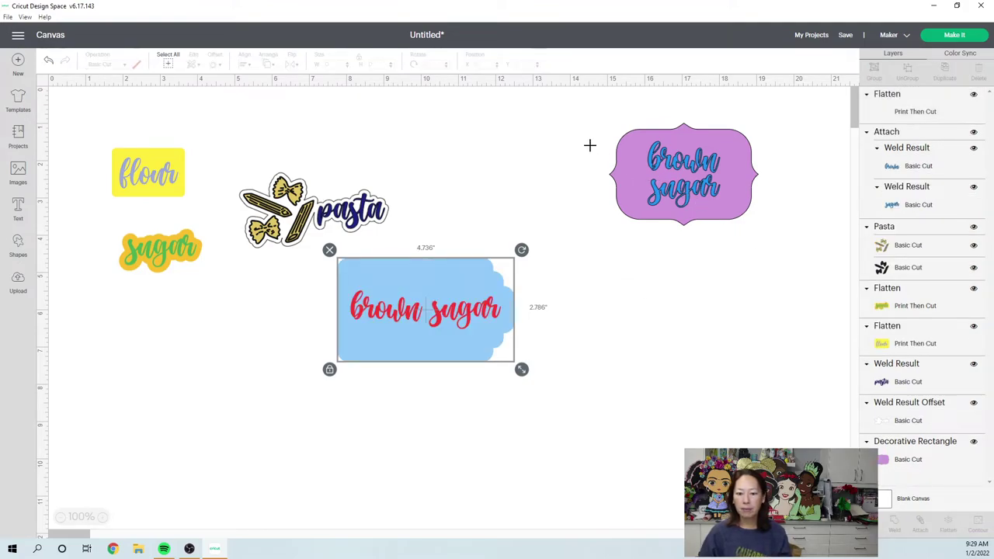
# Flatten all pieces of the pasta design into one print image
pyautogui.moveTo(587, 144); pyautogui.dragTo(714, 207)
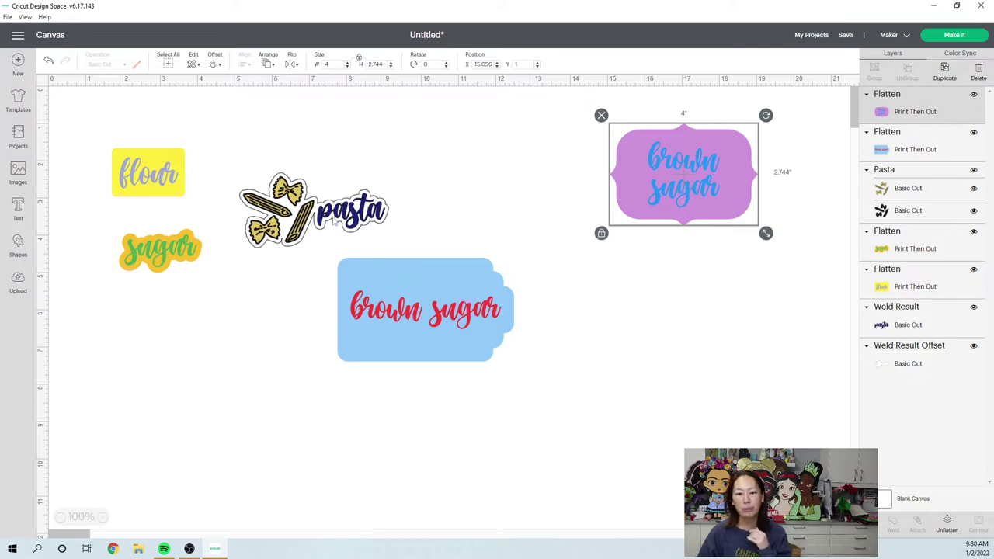
pyautogui.click(312, 168)
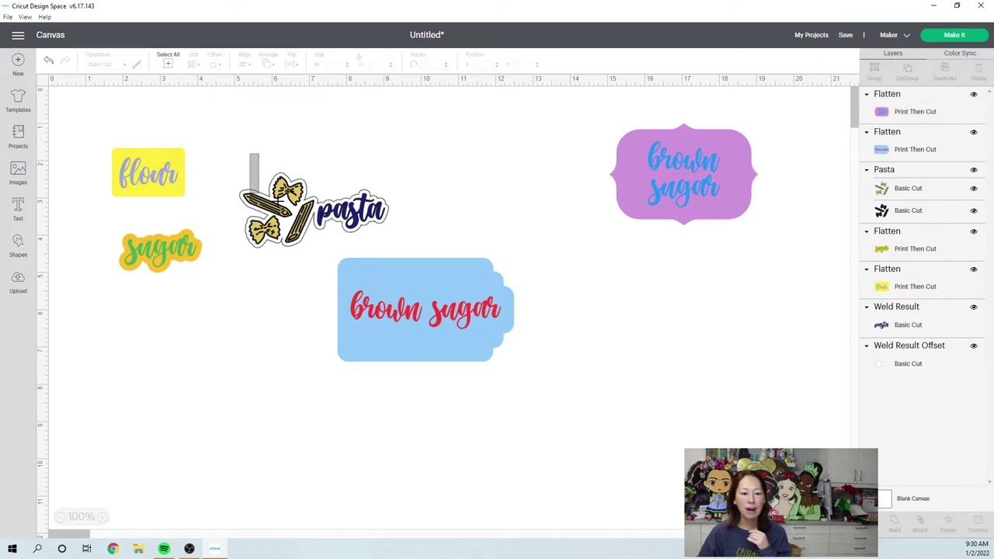
pyautogui.moveTo(278, 200); pyautogui.dragTo(410, 236)
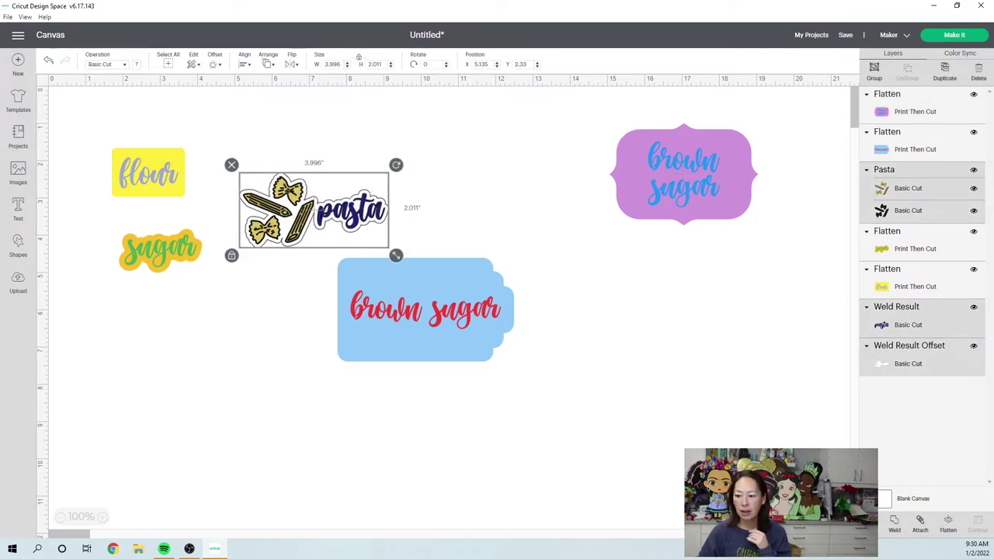
pyautogui.click(948, 525)
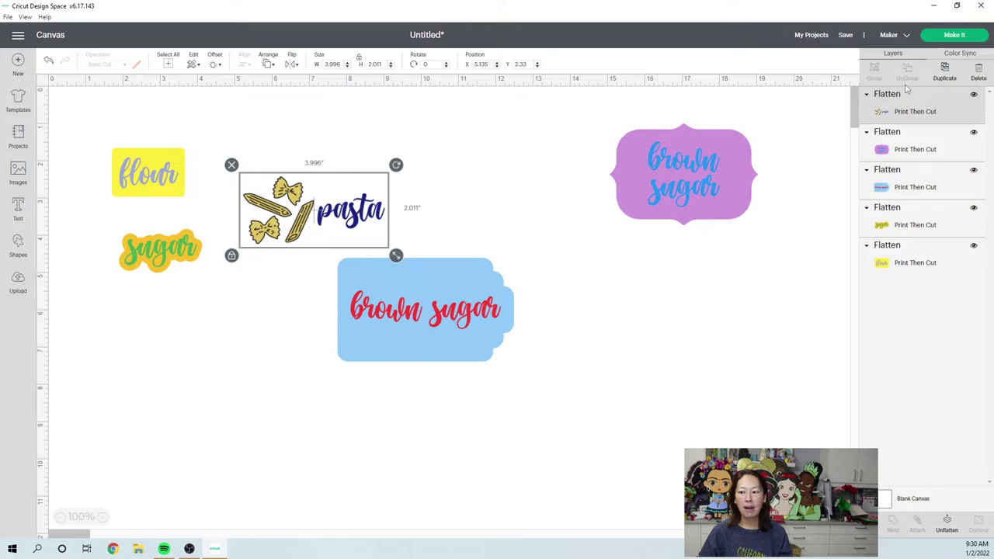
pyautogui.click(763, 359)
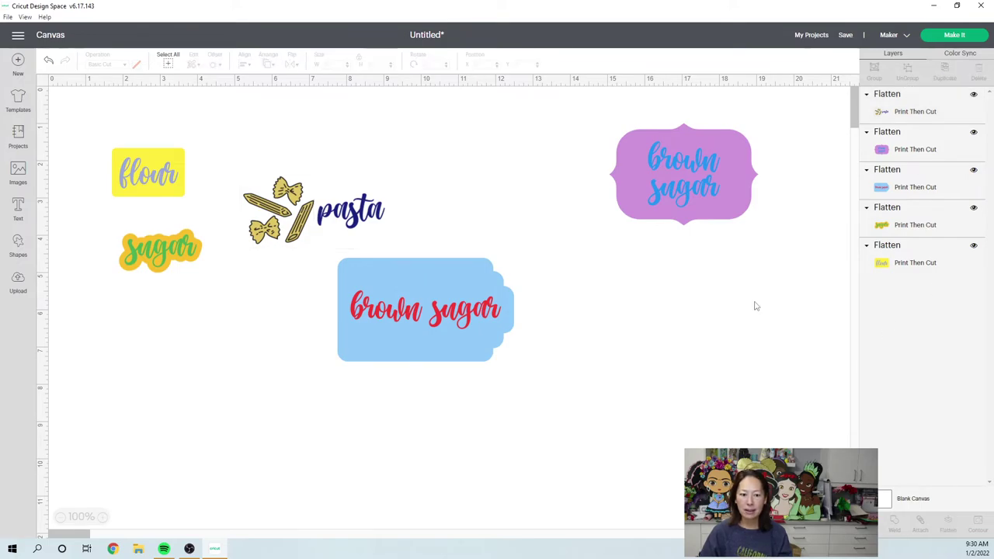
# Start Make It to lay out the labels on a Print Then Cut mat
pyautogui.click(960, 37)
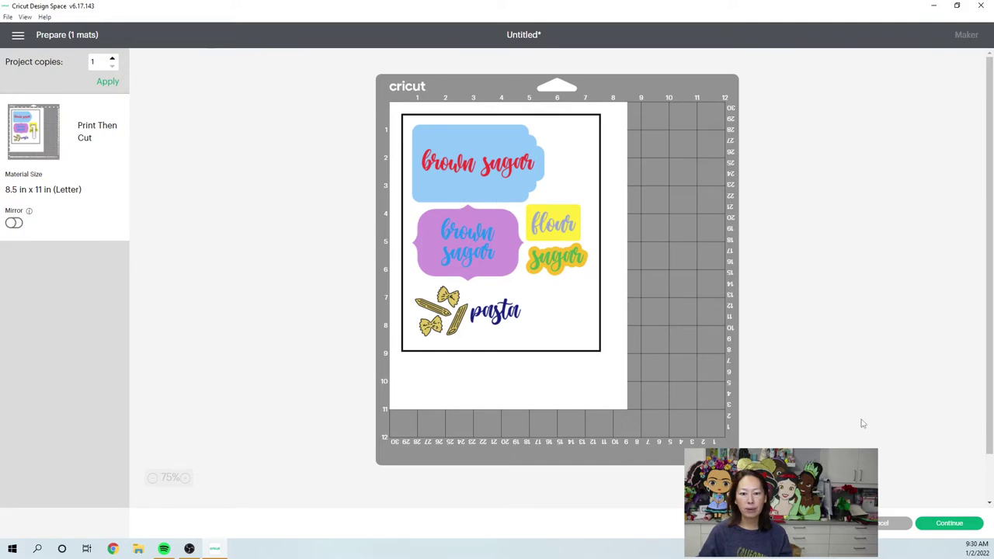
# Send the labels to print on the EPSON WF-7720 printer with Add Bleed on
pyautogui.click(947, 523)
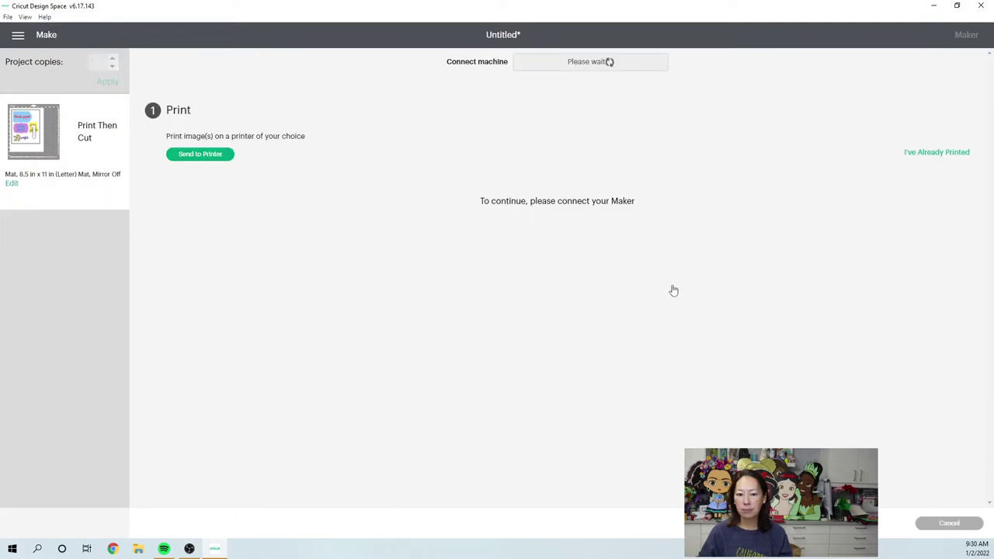
pyautogui.click(201, 158)
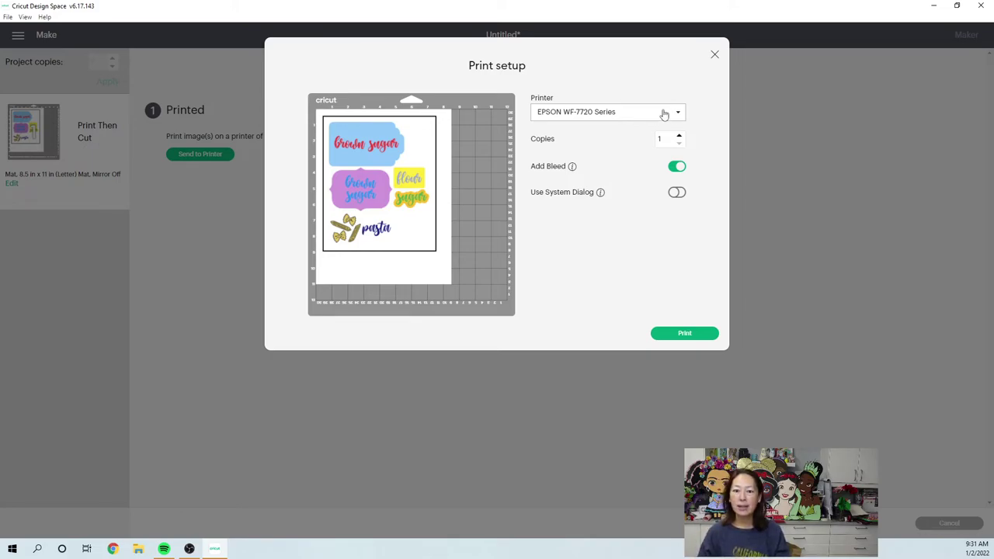
pyautogui.click(668, 117)
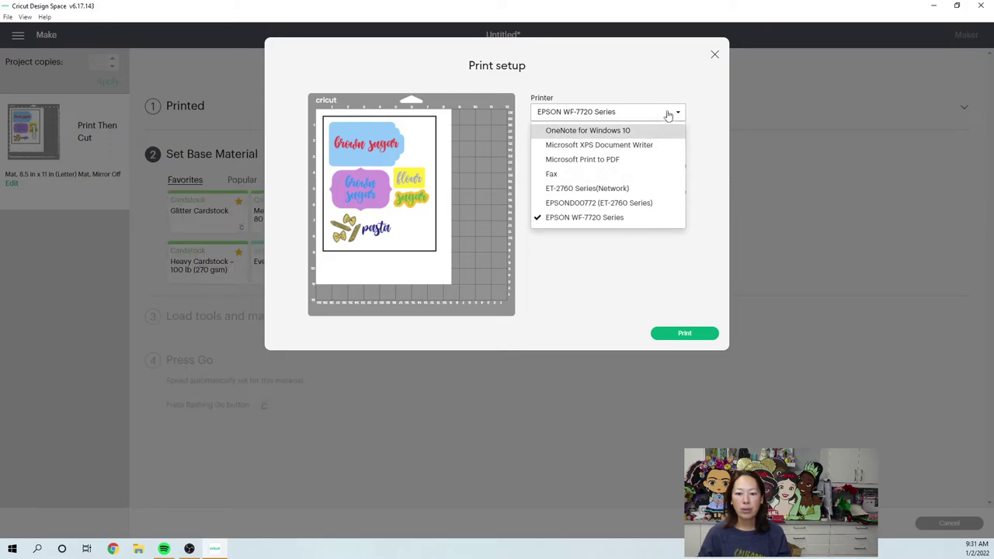
pyautogui.click(667, 115)
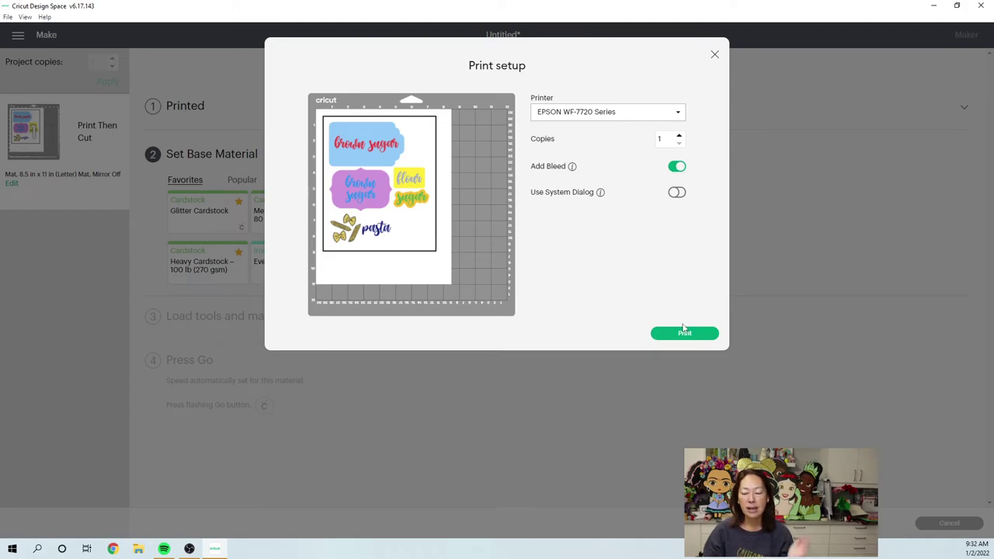
# Close the print setup and expand the Printed and Set Base Material steps
pyautogui.click(716, 58)
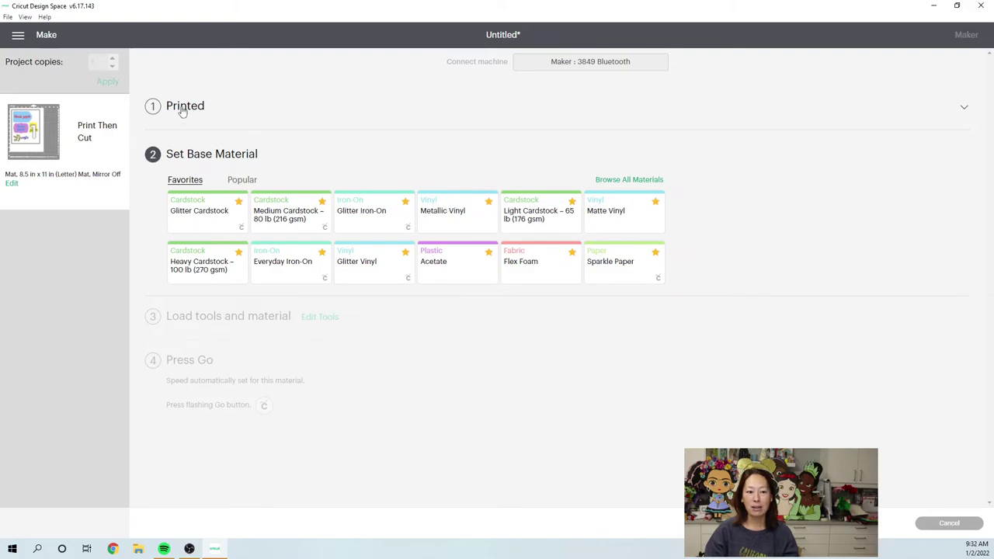
pyautogui.click(183, 109)
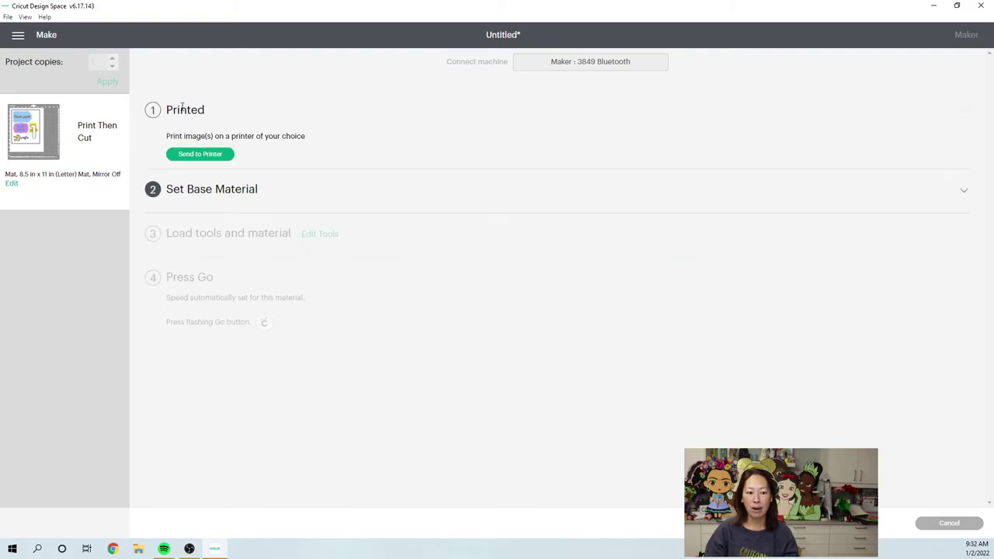
pyautogui.click(208, 190)
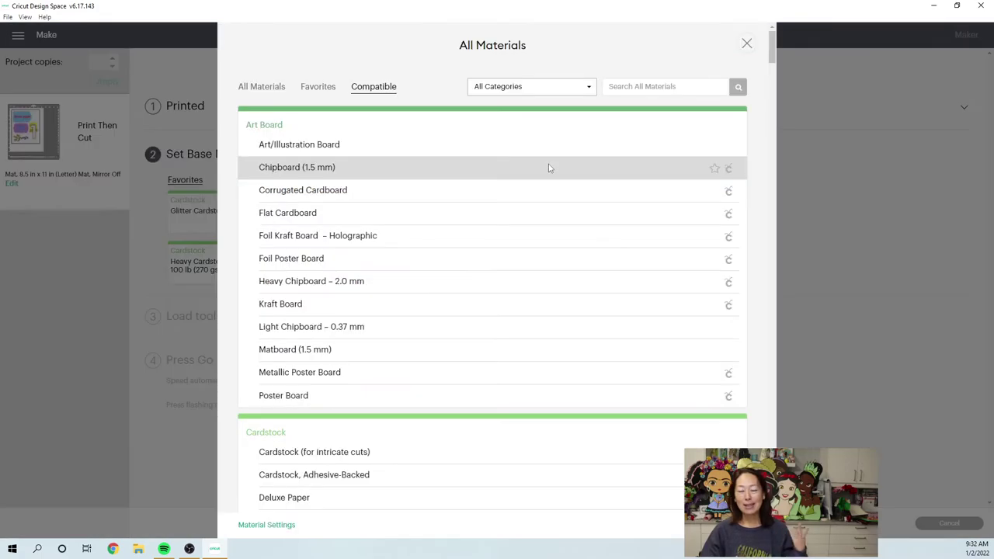
# Search materials for 'sticker' and choose Printable Sticker Paper (White)
pyautogui.click(642, 86)
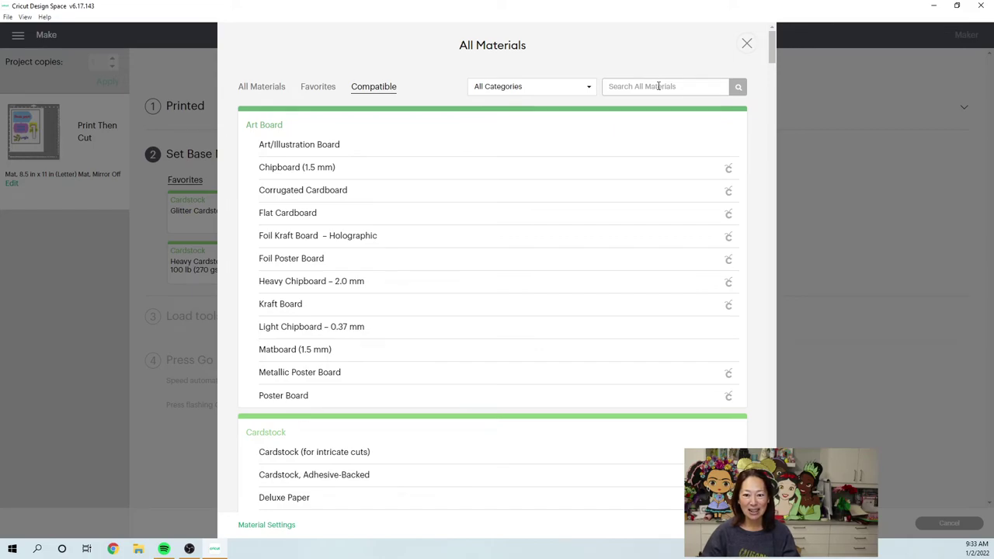
pyautogui.write('sticker')
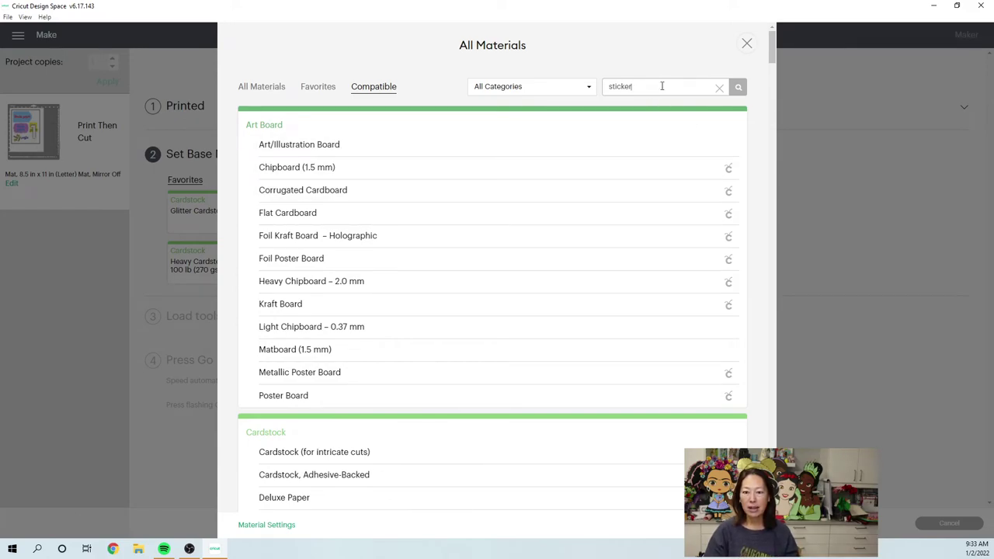
pyautogui.press('Return')
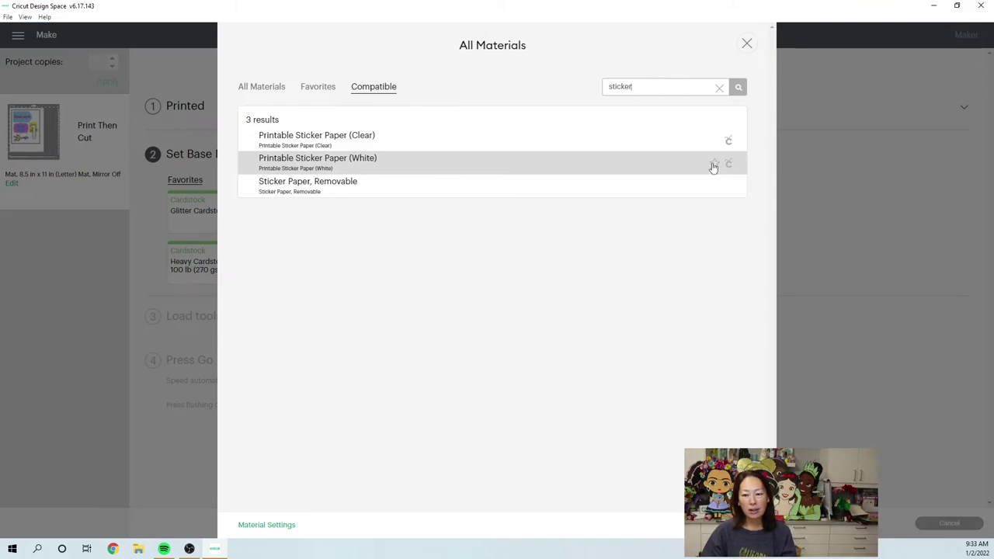
pyautogui.click(635, 172)
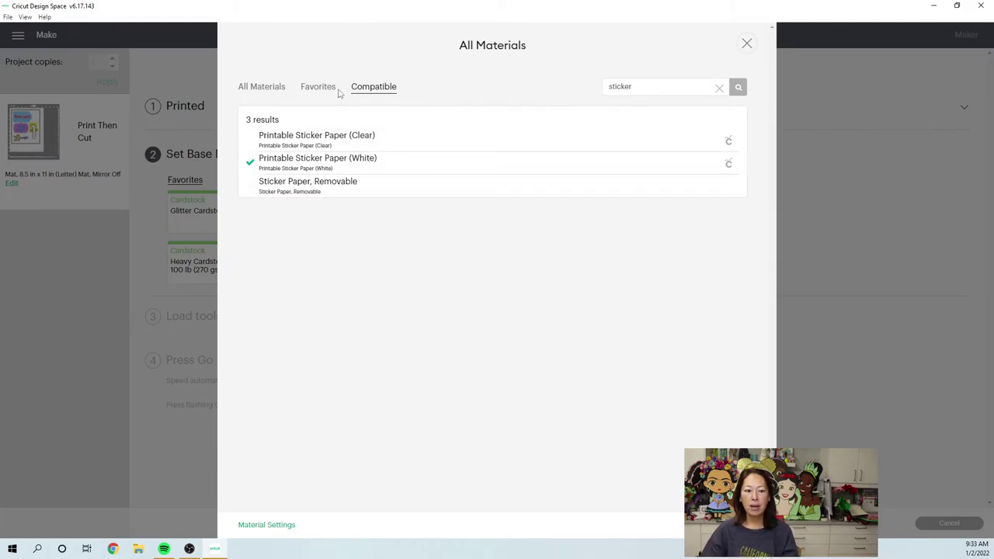
pyautogui.press('Escape')
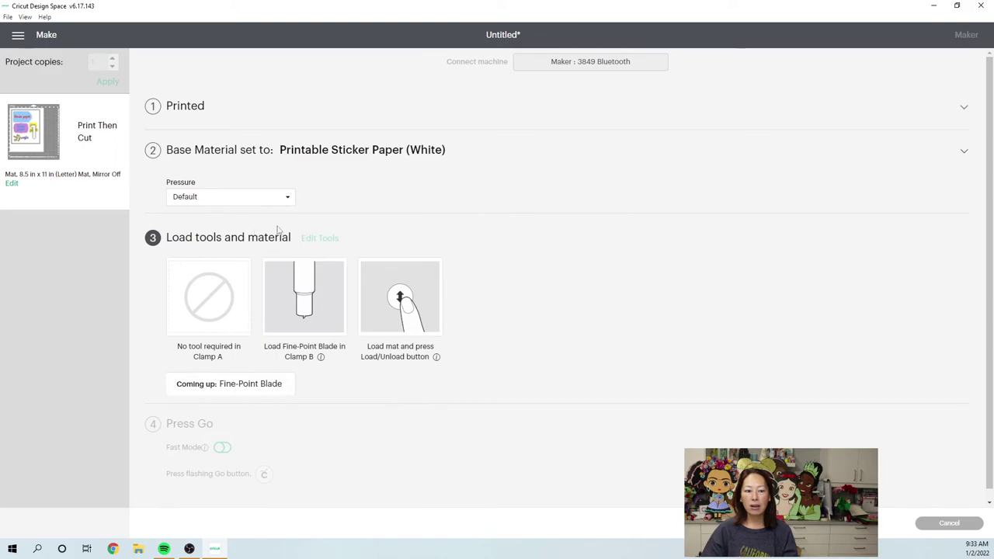
# Expand the Base Material section to show the Favorites material grid again
pyautogui.click(359, 195)
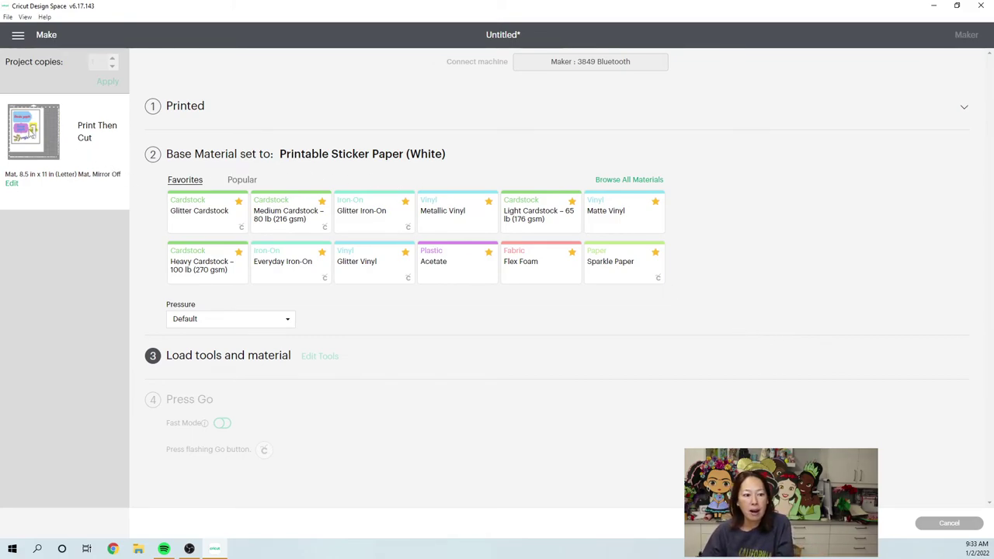
pyautogui.moveTo(38, 140)
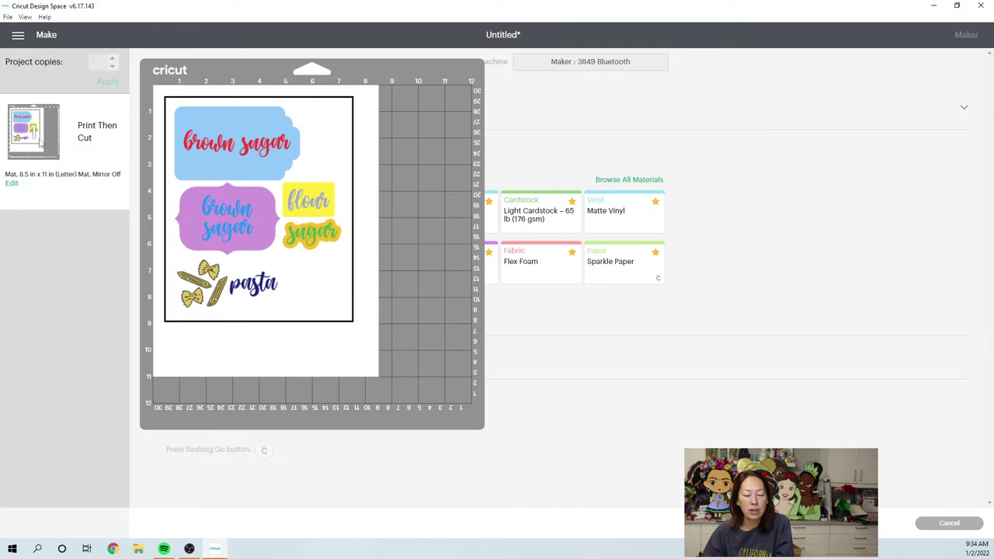